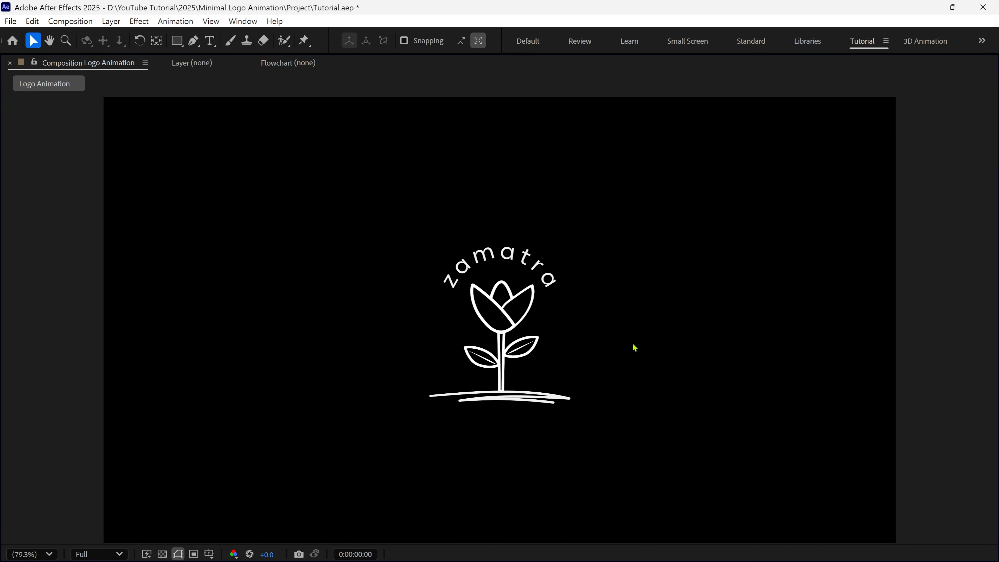
Restore the full panel layout from the maximized composition view and select the Miffle Part - F layer
key("grave")
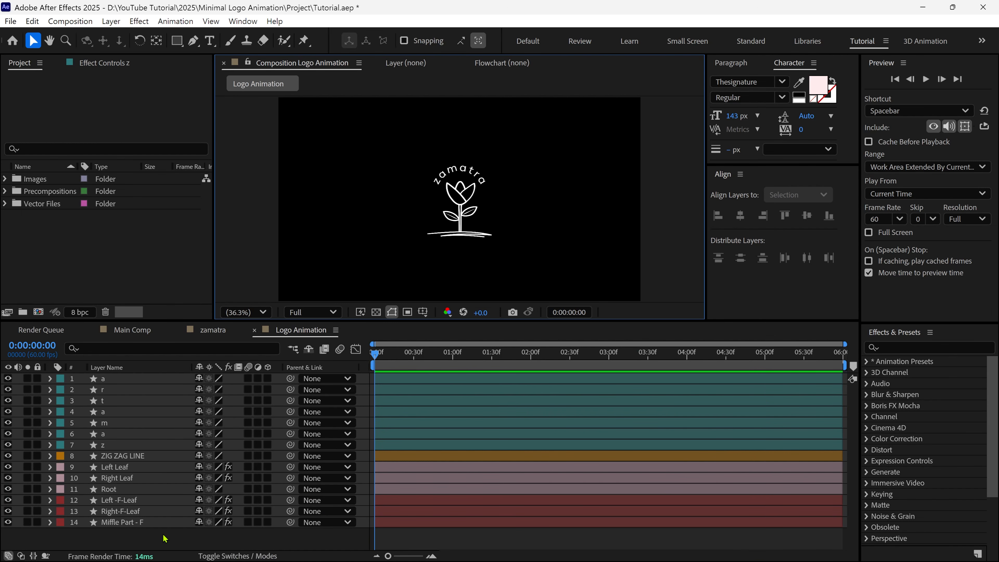
mouse_move(136, 532)
left_mouse_down()
mouse_move(149, 377)
mouse_move(127, 539)
left_mouse_up()
left_click(130, 525)
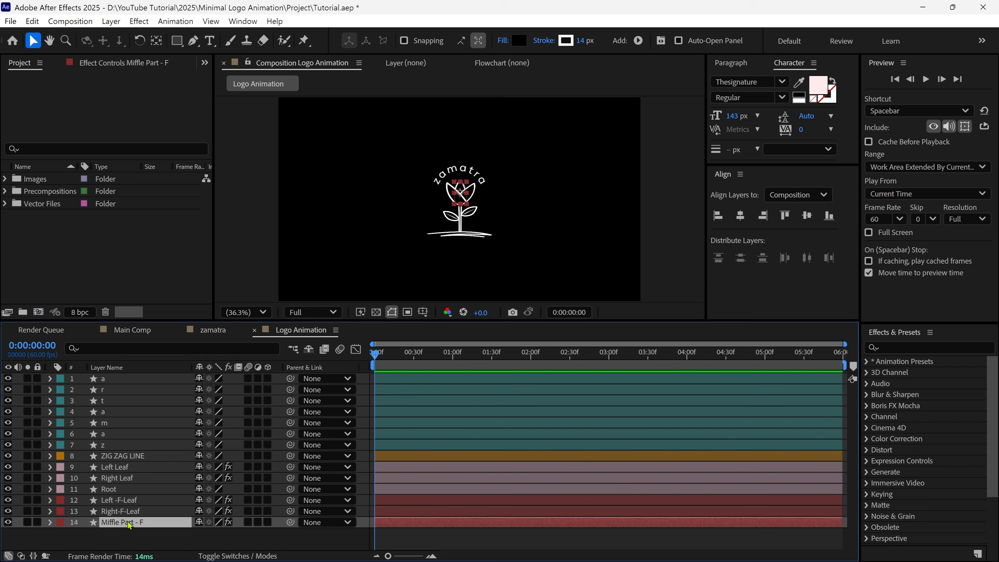
key("ctrl")
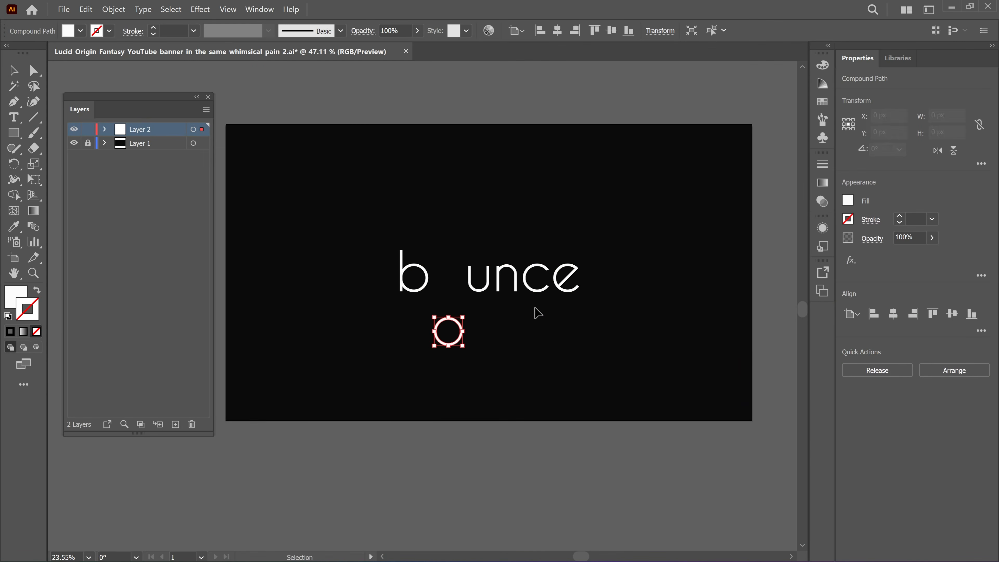
left_click_drag(568, 277, 610, 232)
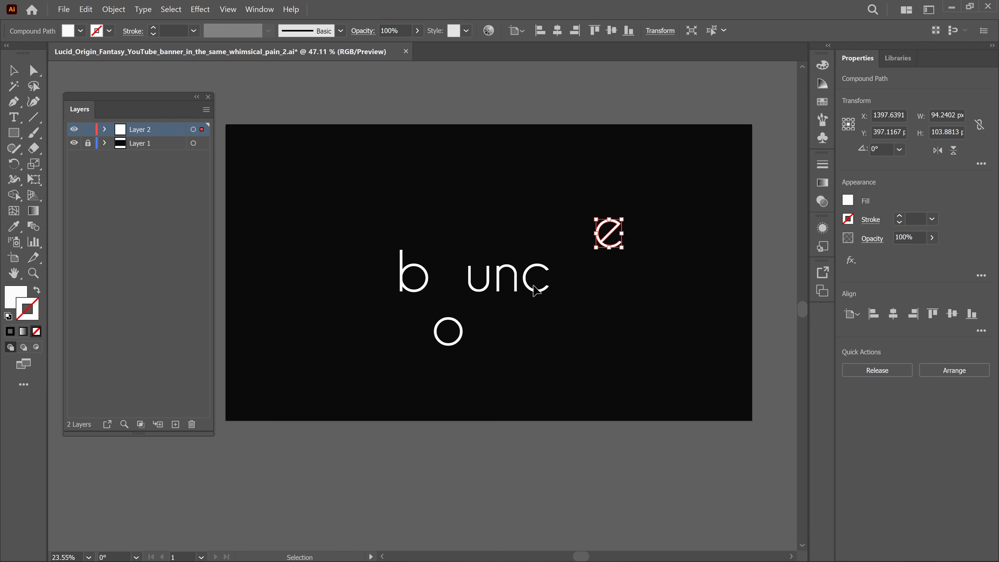
left_click_drag(535, 290, 547, 323)
key("ctrl+z")
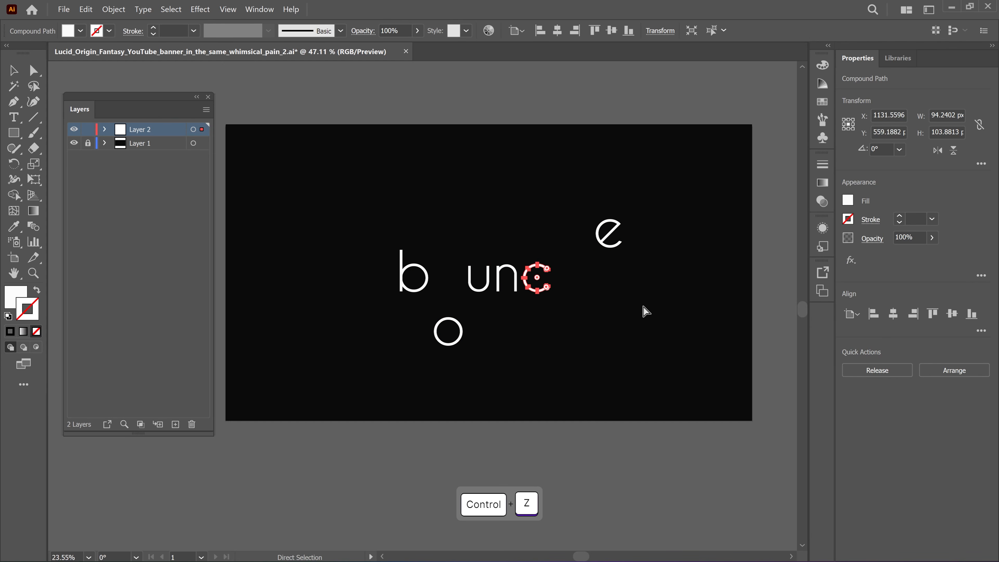
key("ctrl+z")
key("ctrl+z")
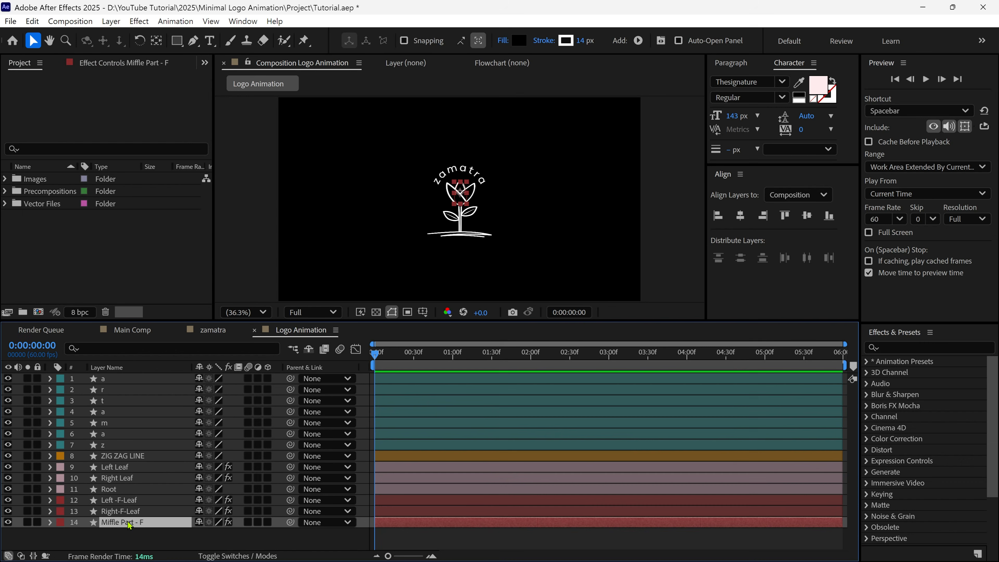
Step through the Logo Animation layers one by one to examine which part of the logo each layer holds
key("ctrl+Up")
key("ctrl+Up")
key("ctrl+Up")
key("ctrl+Up")
key("ctrl+Up")
key("ctrl+Up")
key("ctrl+Up")
key("ctrl+Up")
key("ctrl+Up")
key("ctrl+Up")
key("ctrl+Up")
key("ctrl+Up")
key("ctrl+Up")
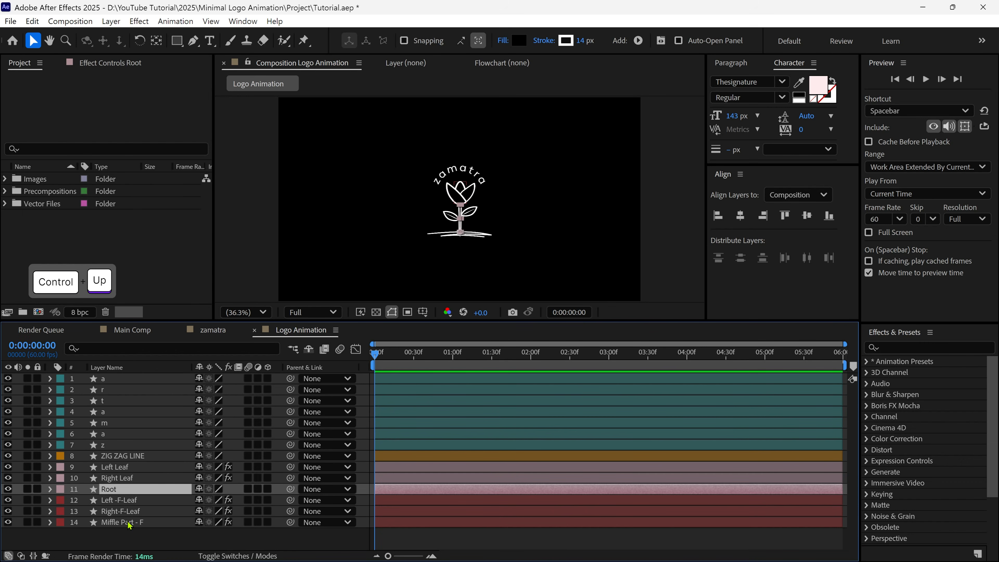
key("ctrl+Down")
key("ctrl+Down")
key("ctrl+Down")
key("ctrl+Down")
key("ctrl+Down")
key("ctrl+Down")
key("ctrl+Down")
key("ctrl+Down")
key("ctrl+Down")
key("ctrl+Down")
key("ctrl+Down")
key("ctrl+Down")
key("ctrl+Down")
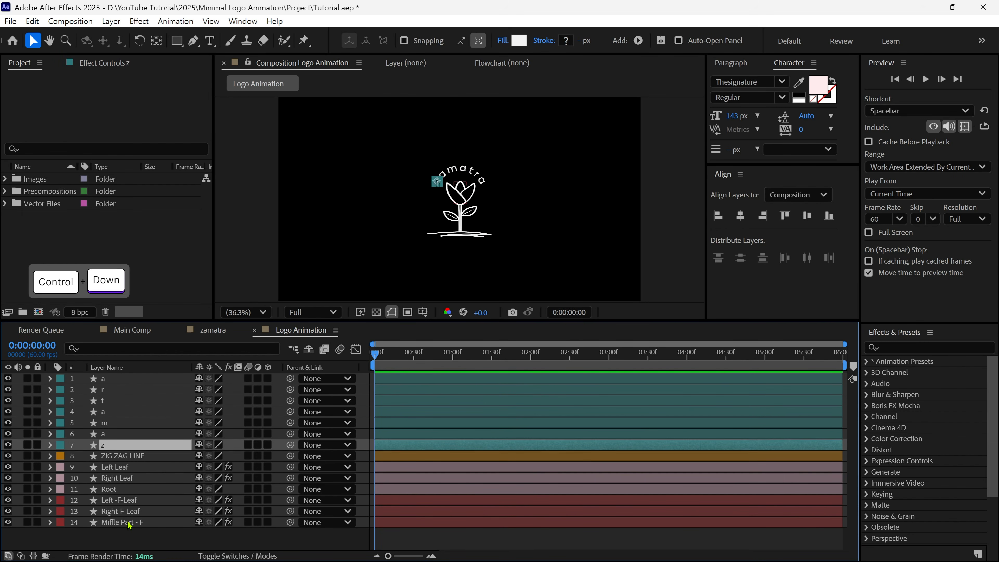
Set Position keyframes for all seven zamatra letter layers at 0:00:00:00 and again at 0:00:02:01
key("KP_Divide")
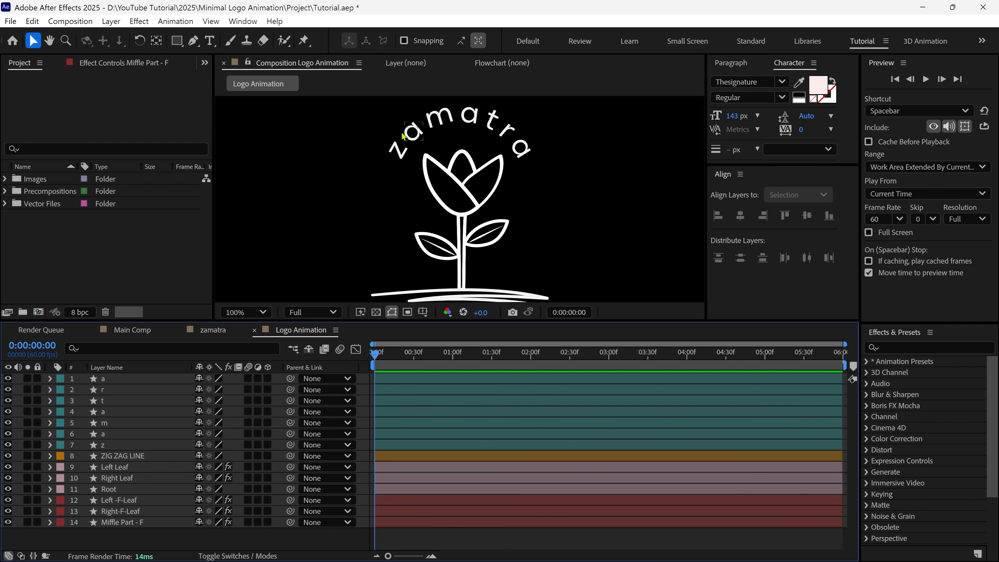
key("comma")
key("comma")
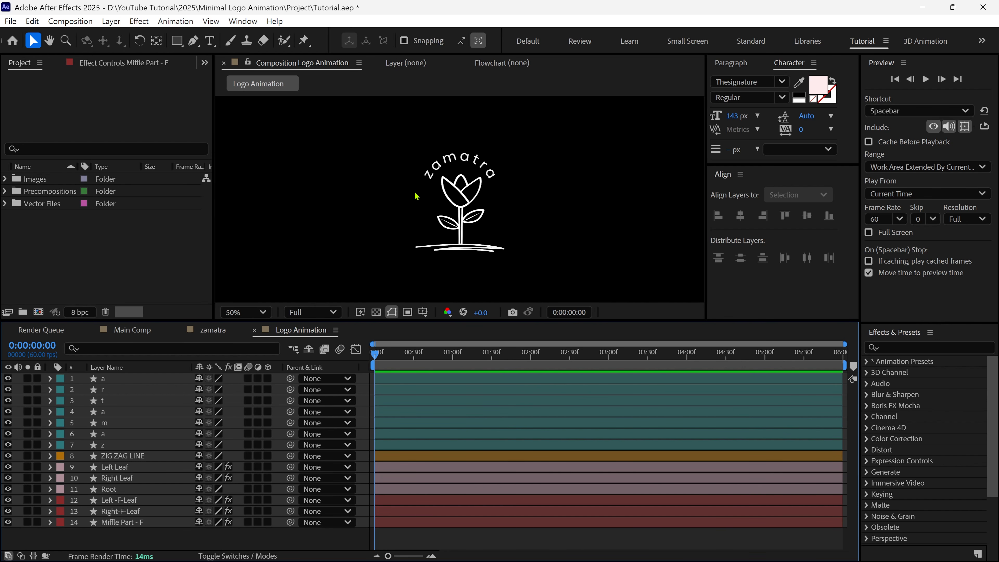
left_click(128, 378)
left_click(116, 445, "shift")
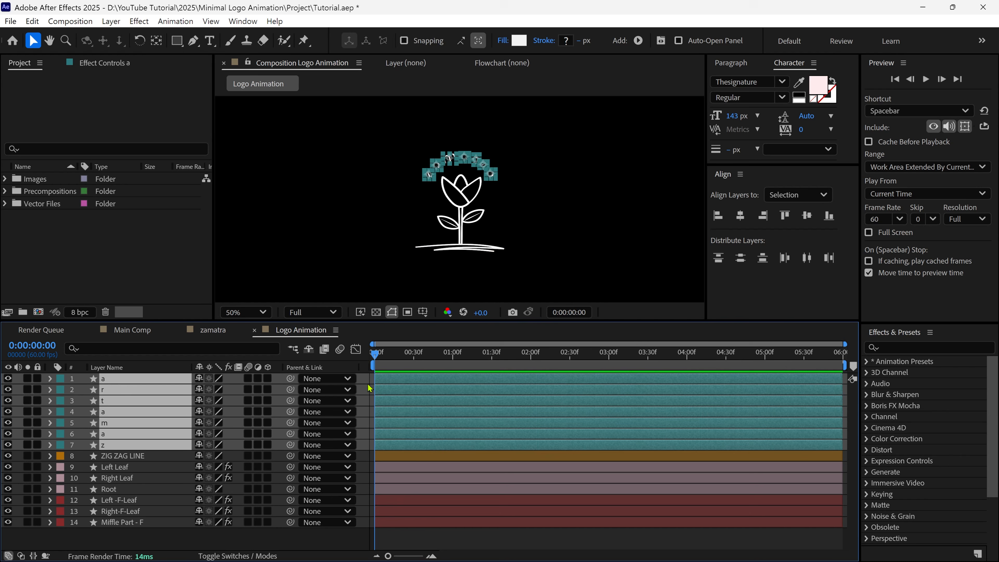
key("p")
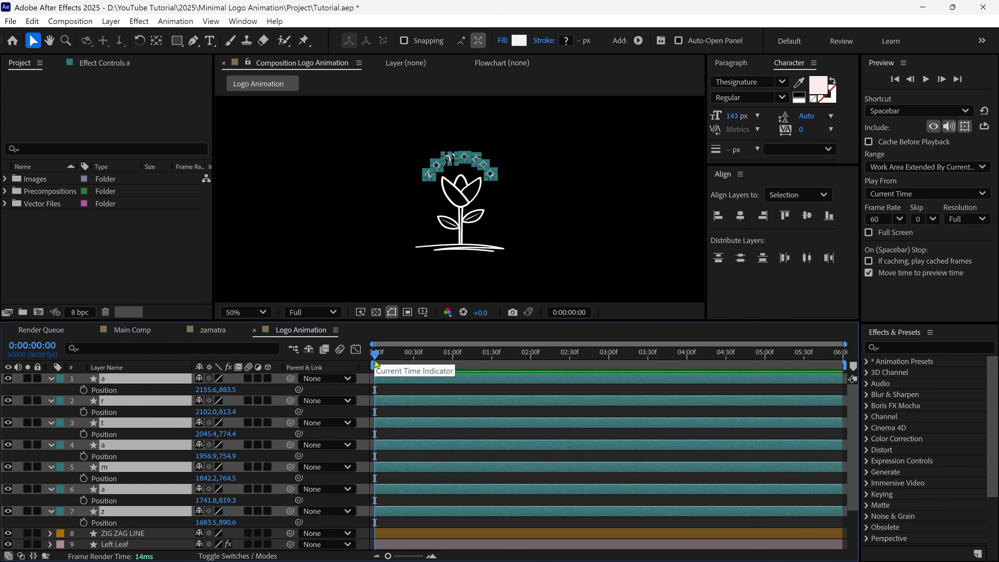
left_click(83, 389)
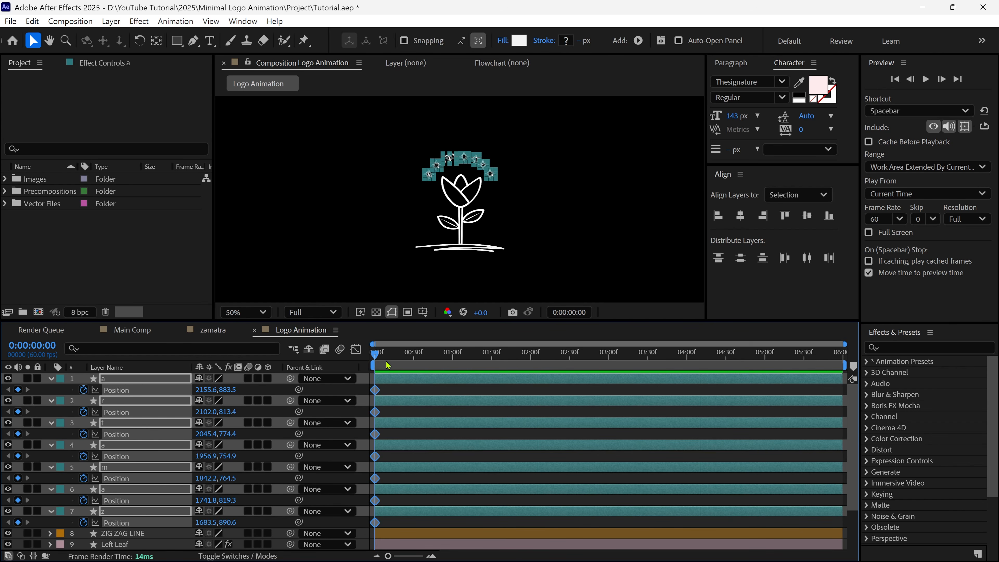
left_click_drag(381, 356, 534, 354)
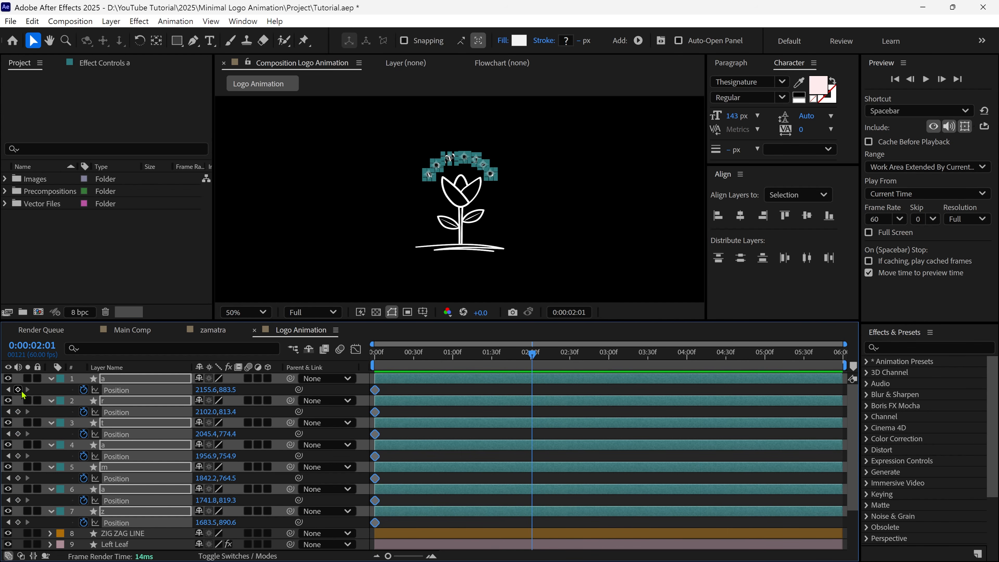
left_click(18, 390)
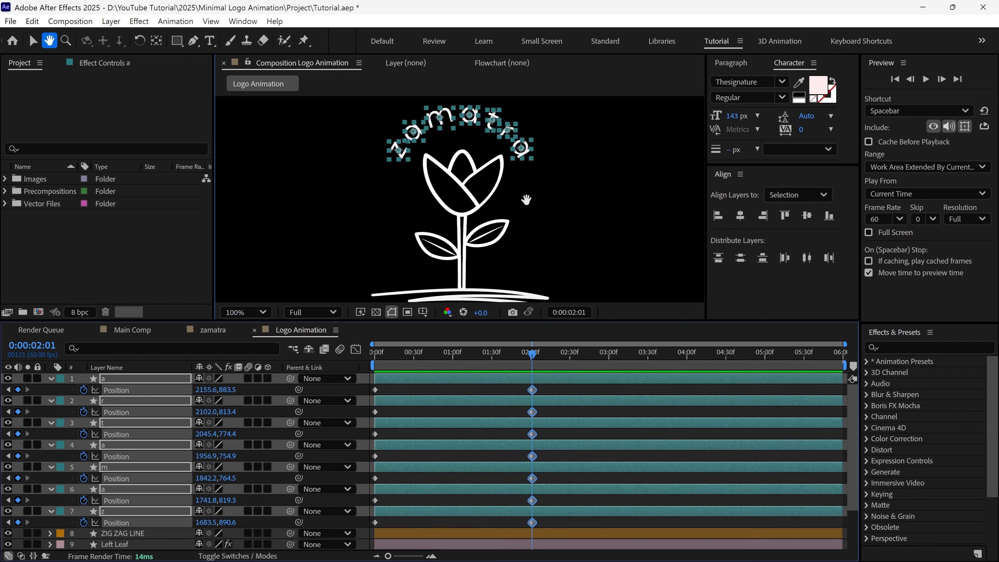
At 0:00:00:00, move each zamatra letter outward from the flower so the letters form a wider, spread-out arc
scroll(521, 212, "up", 2)
left_click_drag(532, 353, 357, 366)
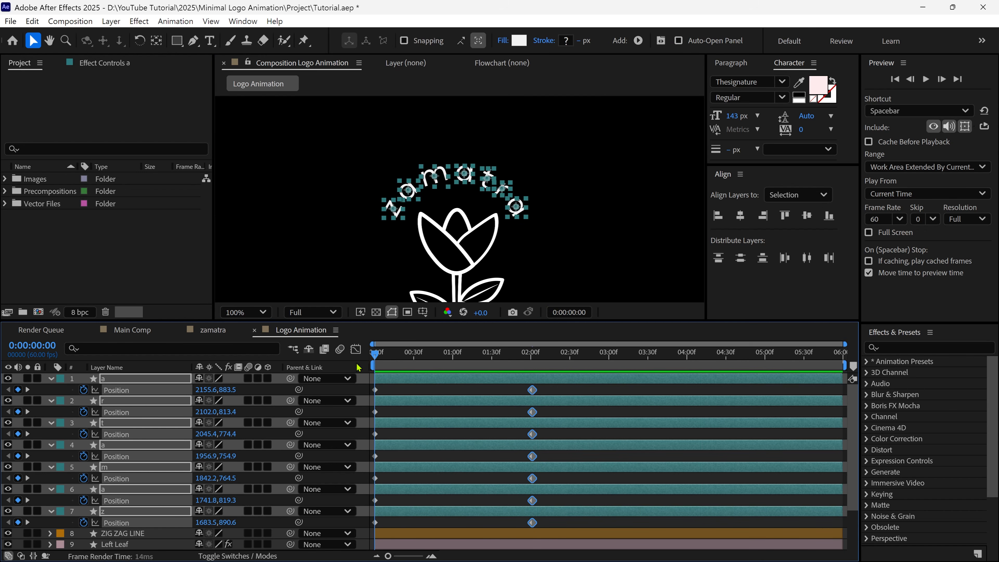
left_click(594, 255)
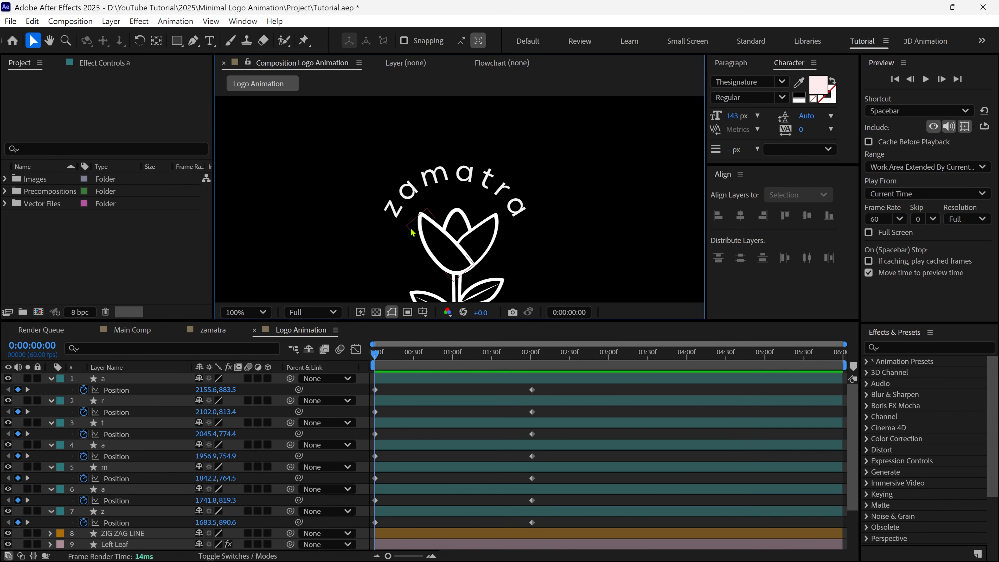
left_click_drag(394, 213, 352, 158)
left_click_drag(409, 191, 377, 141)
left_click_drag(430, 172, 409, 125)
left_click_drag(464, 173, 521, 128)
left_click_drag(502, 189, 554, 156)
left_click_drag(517, 206, 565, 180)
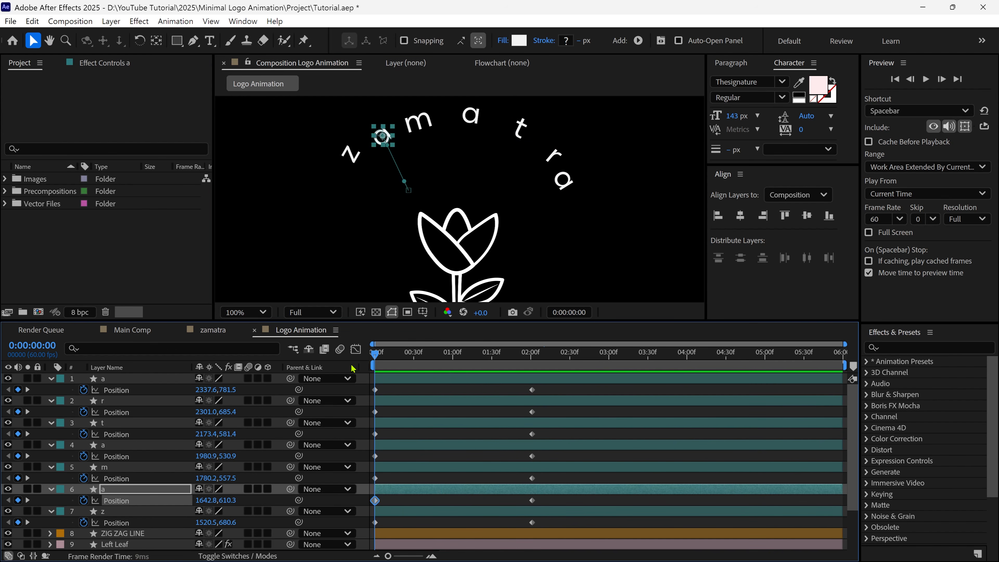
Apply Easy Ease to all Position keyframes of the seven letter layers
left_click_drag(375, 354, 351, 537)
left_click(550, 389)
right_click(533, 390)
mouse_move(597, 382)
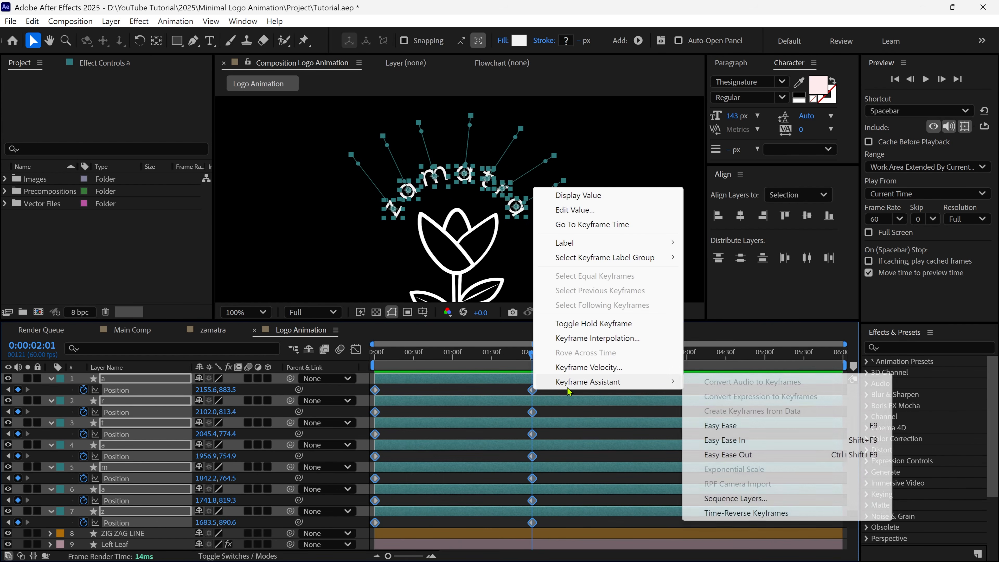
left_click(771, 426)
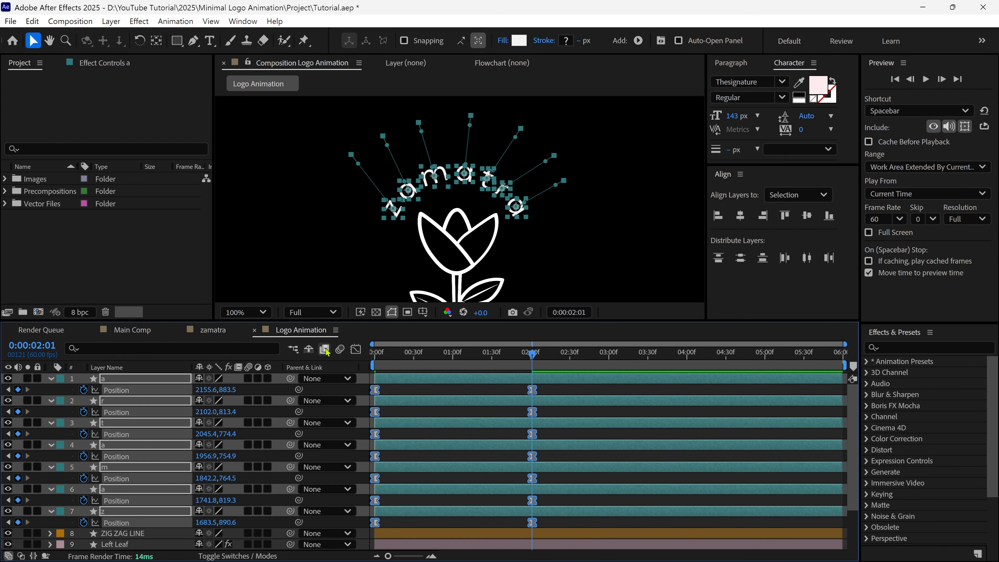
Reshape the Position speed curves to peak early and slow down gradually toward the end keyframes, and preview the motion
left_click(355, 349)
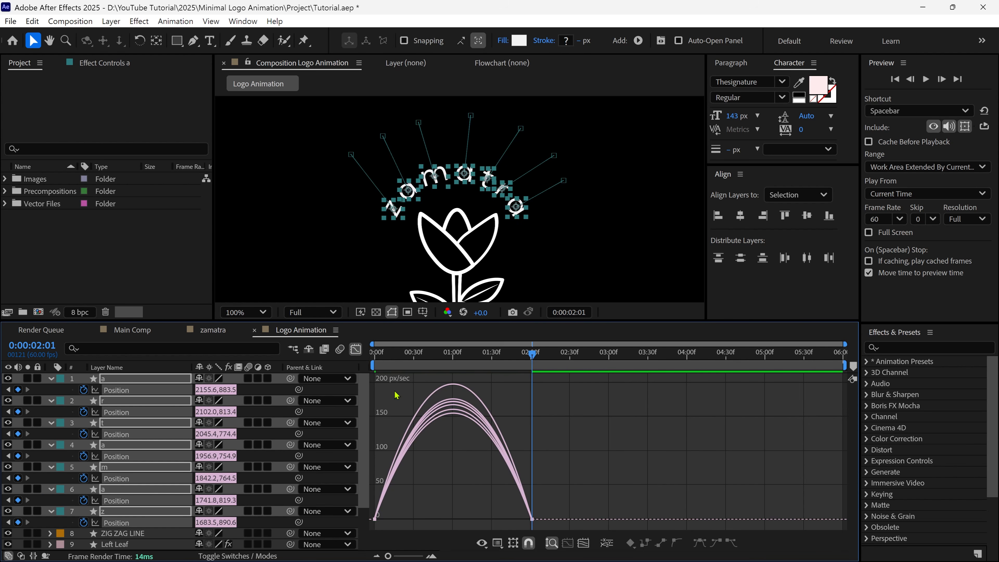
left_click_drag(579, 488, 446, 520)
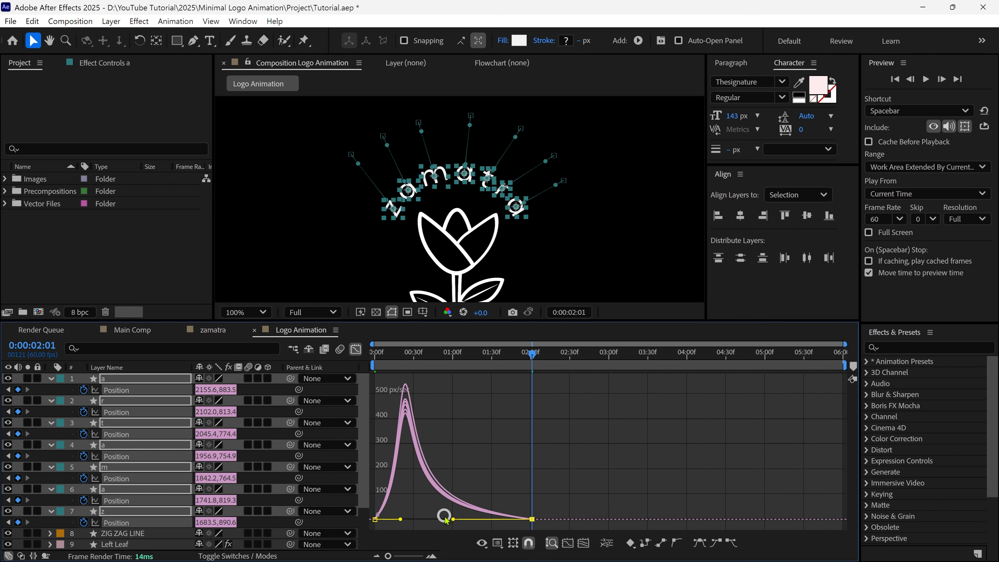
key("space")
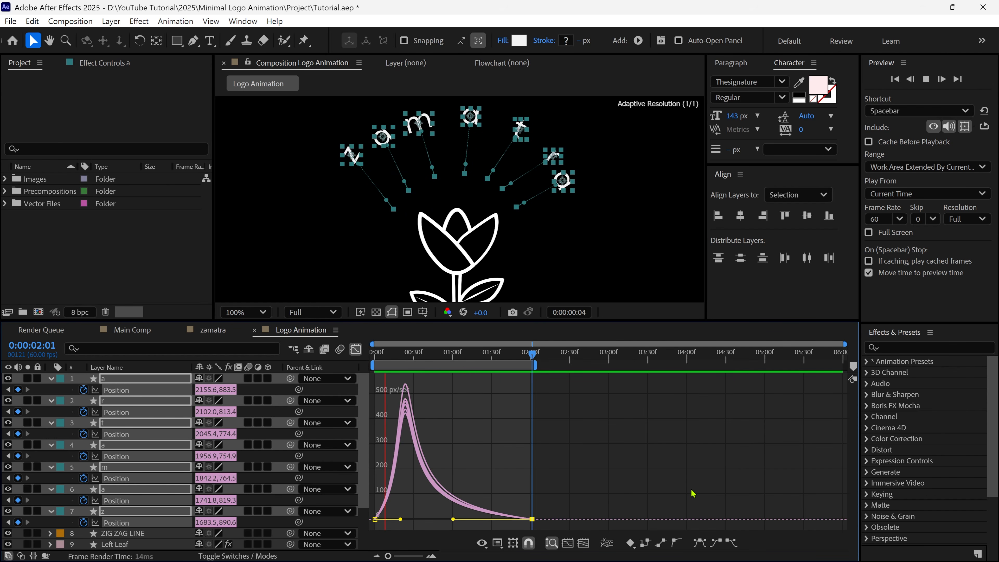
key("space")
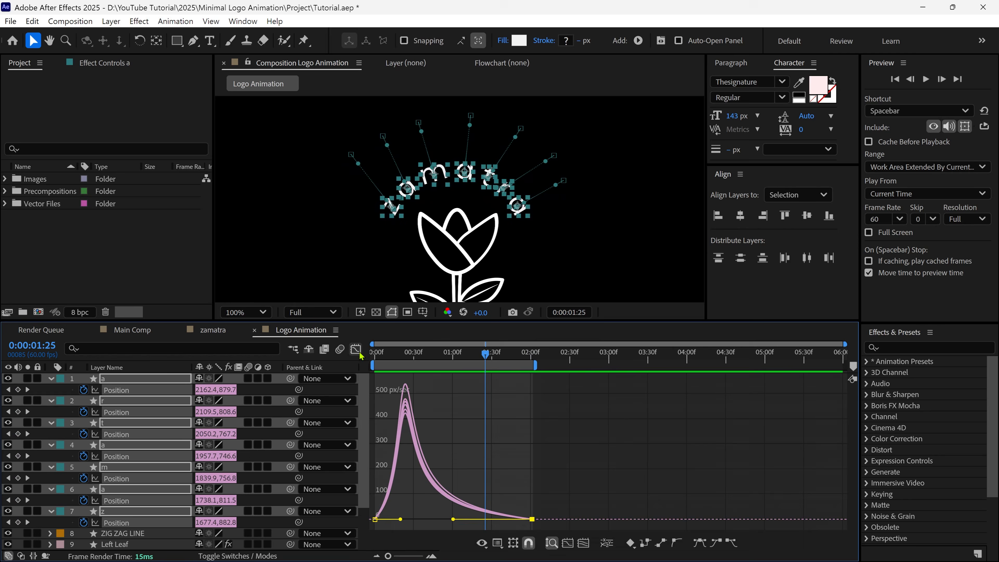
Shift the letters' ending Position keyframes earlier, to about 0:00:01:30, and preview the faster motion
key("shift+F3")
left_click_drag(528, 391, 487, 391)
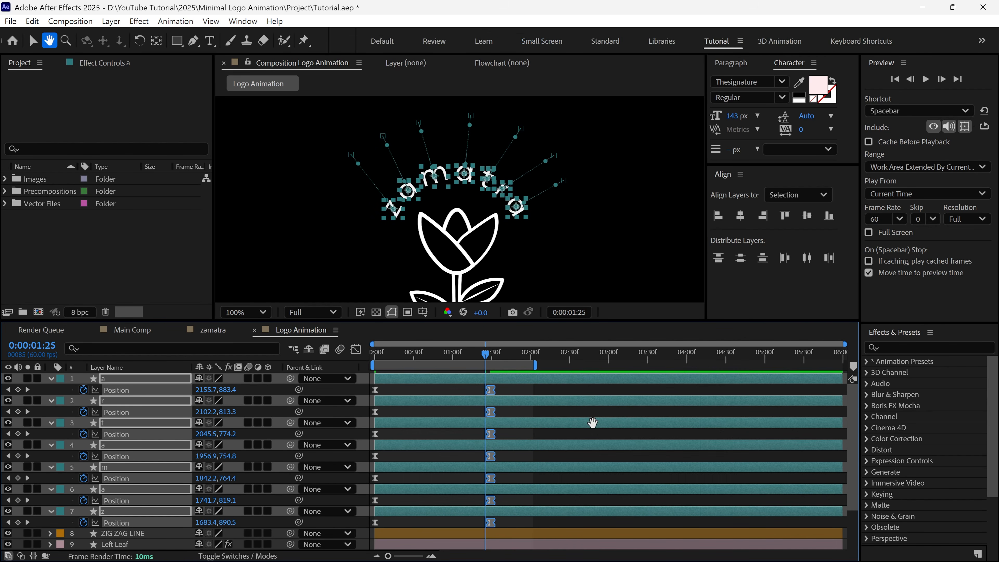
key("space")
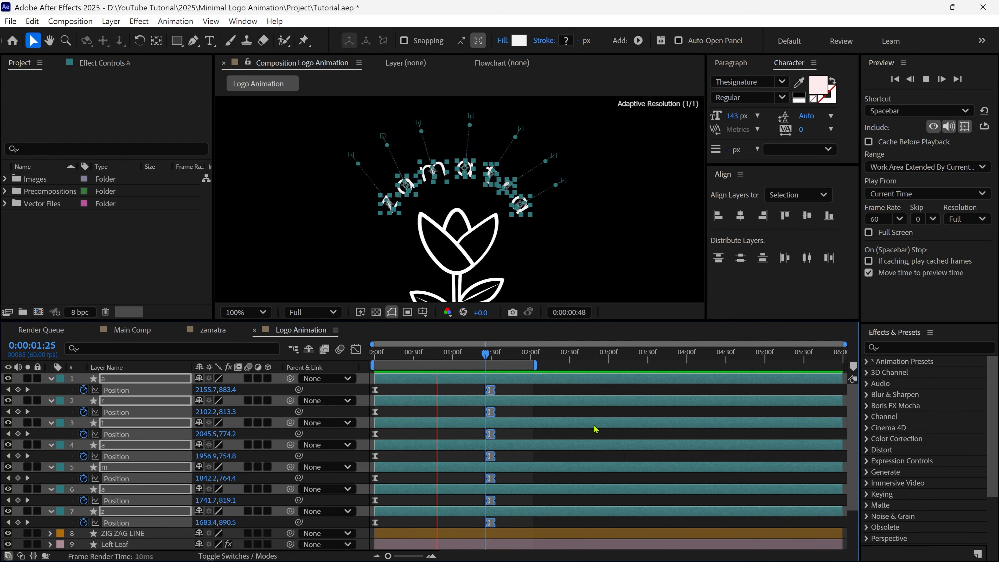
key("space")
Keyframe the letters' Opacity at 100% at 0:00:01:37 and 0% at 0:00:00:00, and preview the fade-in
key("t")
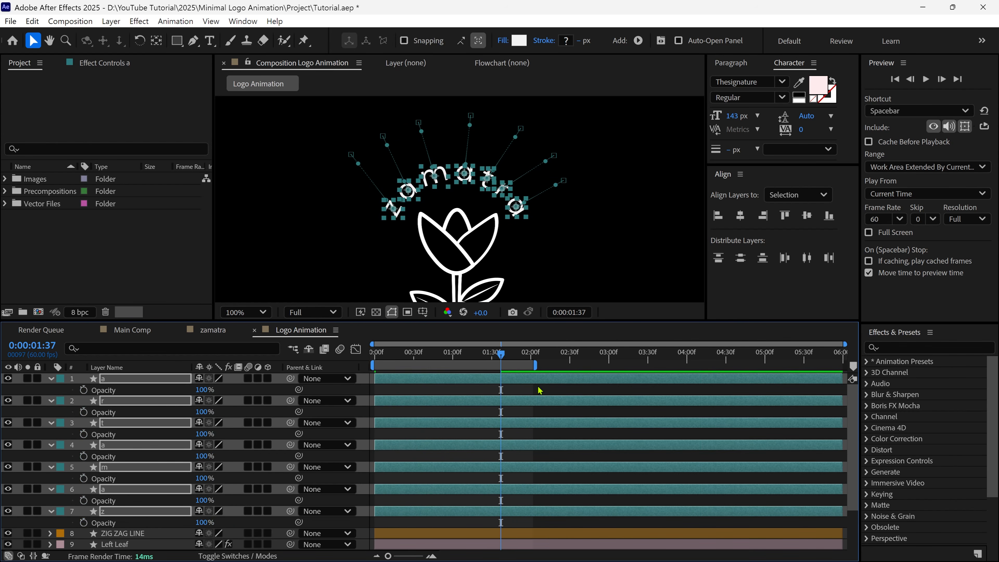
left_click(84, 389)
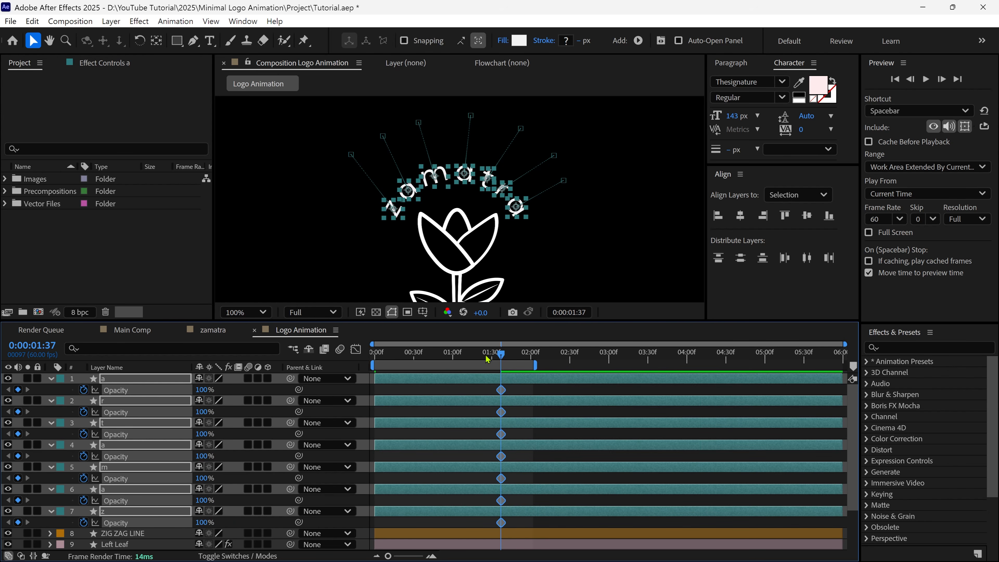
left_click_drag(491, 357, 365, 370)
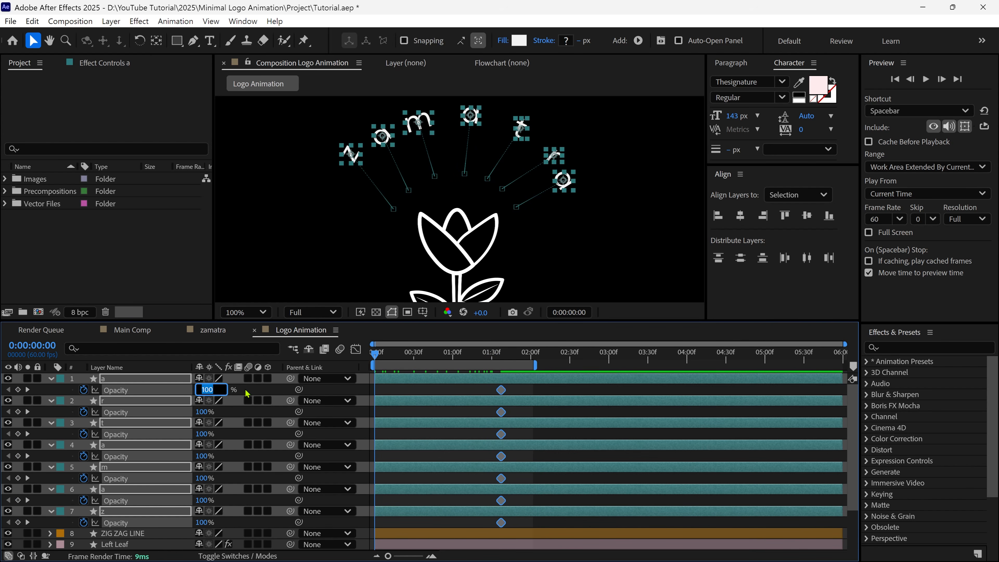
type("0")
key("Return")
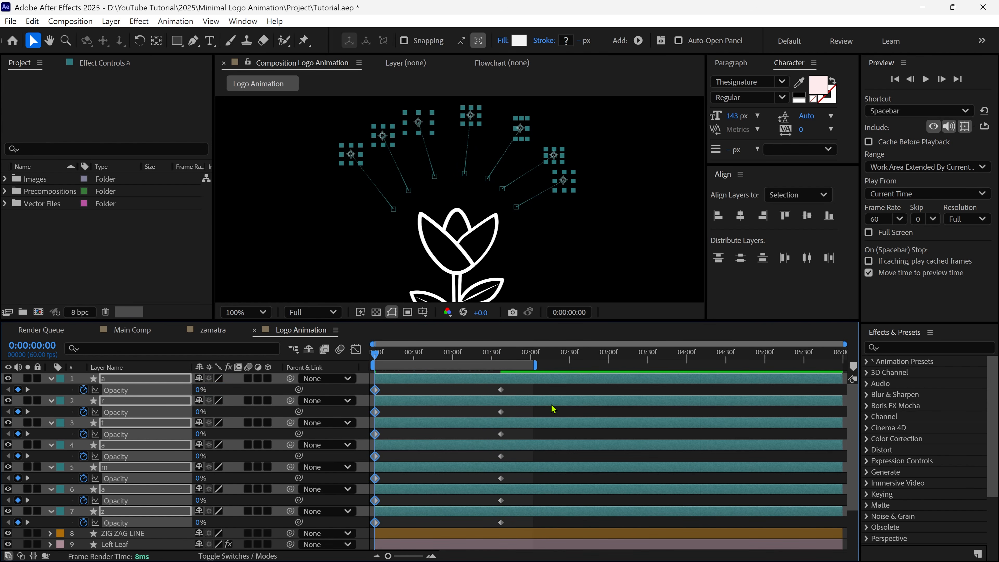
key("space")
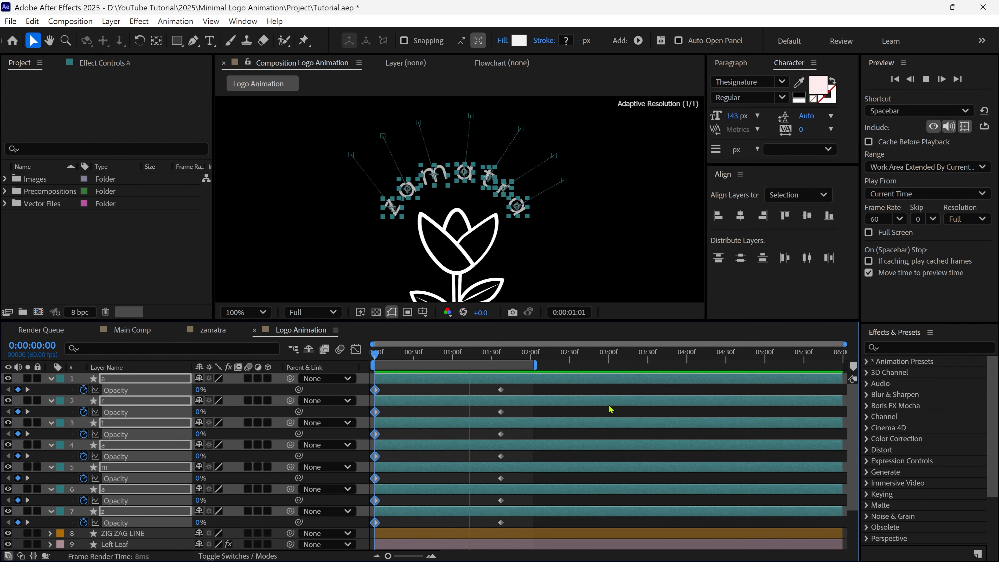
key("space")
Move the letters' ending Opacity keyframes earlier, to about 0:00:00:50, and preview from the start
left_click_drag(525, 385, 478, 525)
left_click_drag(502, 393, 440, 394)
left_click_drag(497, 356, 487, 356)
key("Home")
key("space")
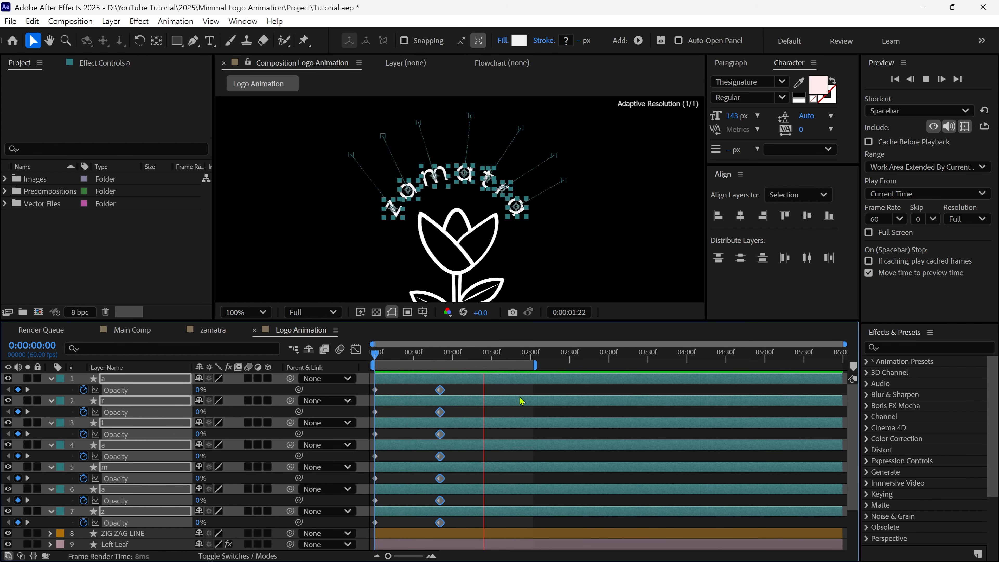
key("space")
Collapse the letter layers' properties, stagger their start times with small uneven delays in the timeline, and preview the result
key("u")
key("F2")
left_click_drag(401, 391, 414, 400)
left_click_drag(395, 412, 404, 413)
left_click_drag(386, 423, 403, 434)
left_click_drag(392, 445, 404, 449)
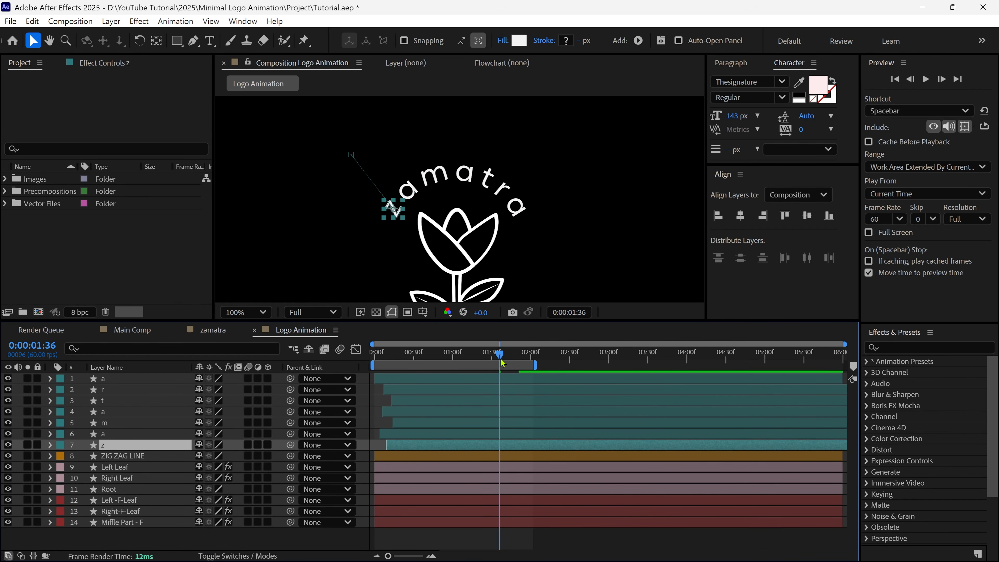
key("space")
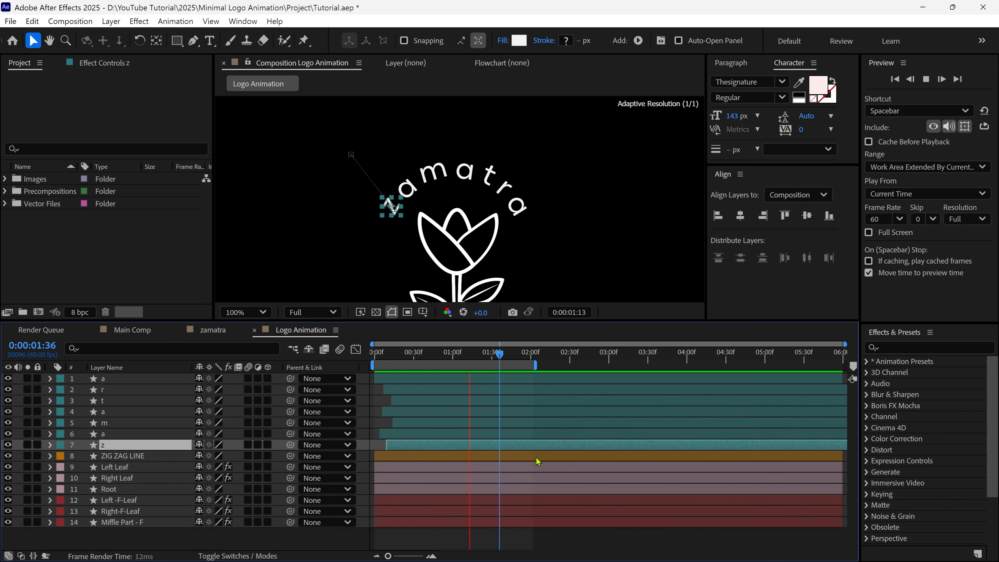
left_click(361, 533)
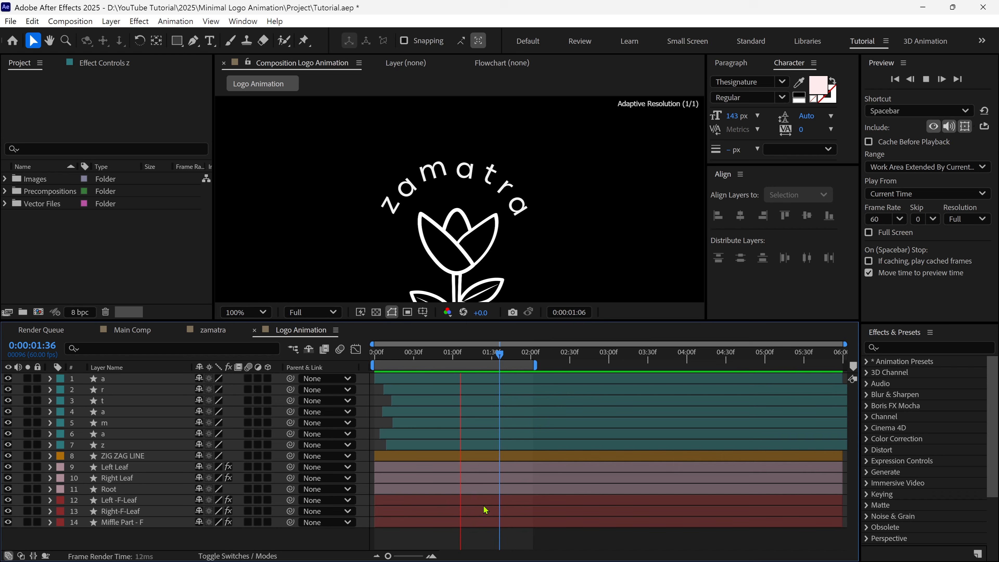
Preview the staggered letter animation from the first frame
left_click_drag(490, 353, 363, 378)
key("space")
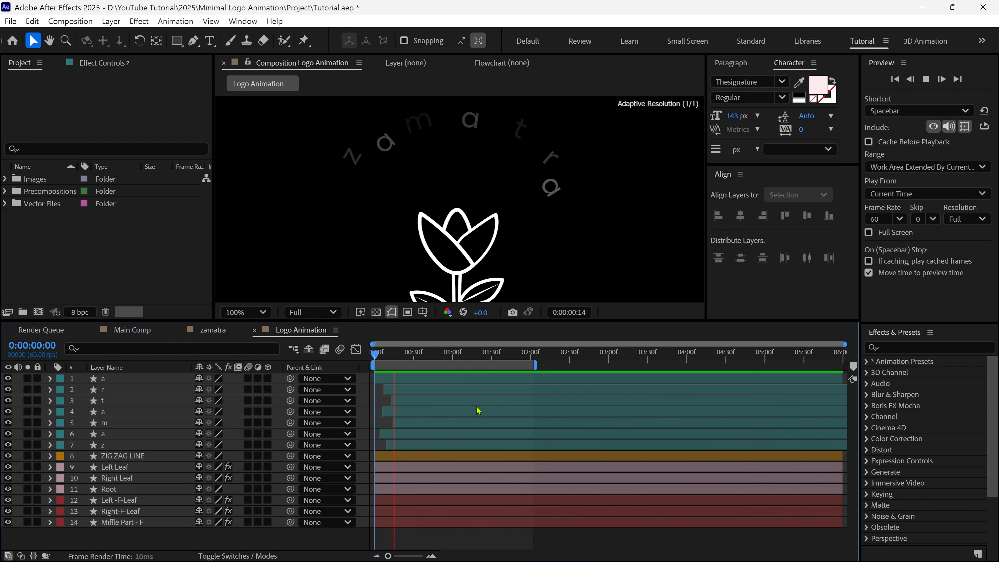
key("space")
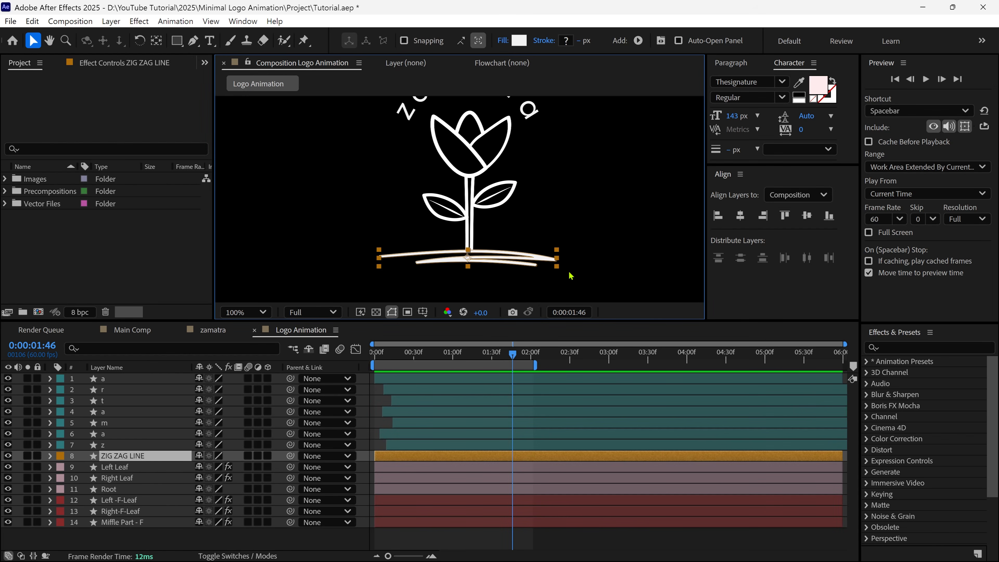
Solo and lock the ZIG ZAG LINE layer
left_click(28, 456)
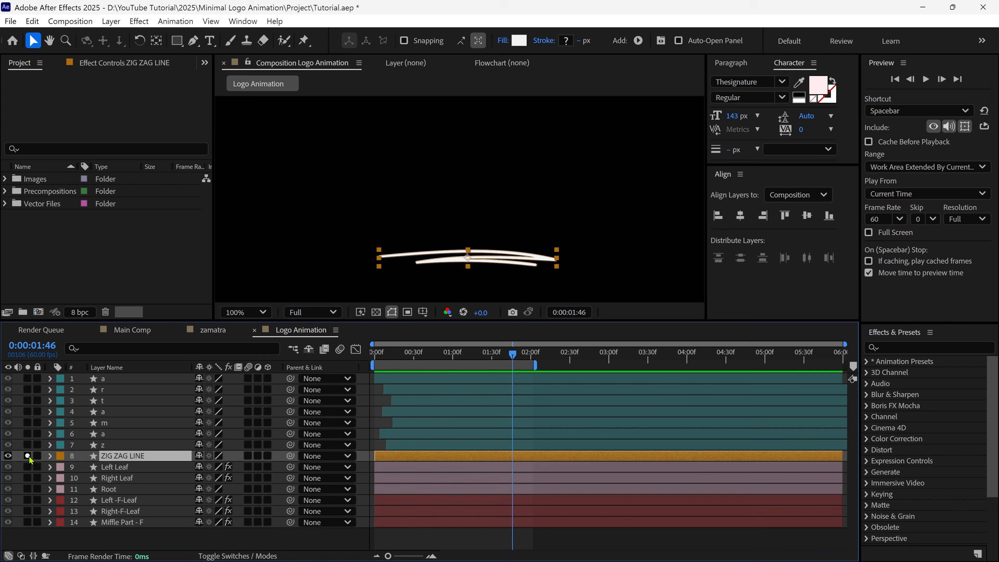
left_click(38, 457)
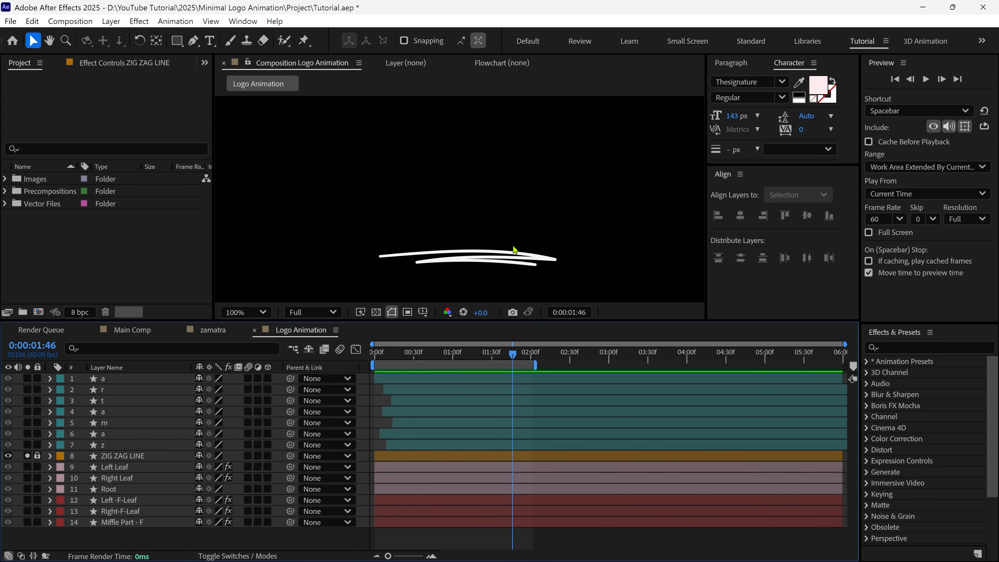
scroll(465, 253, "up", 1)
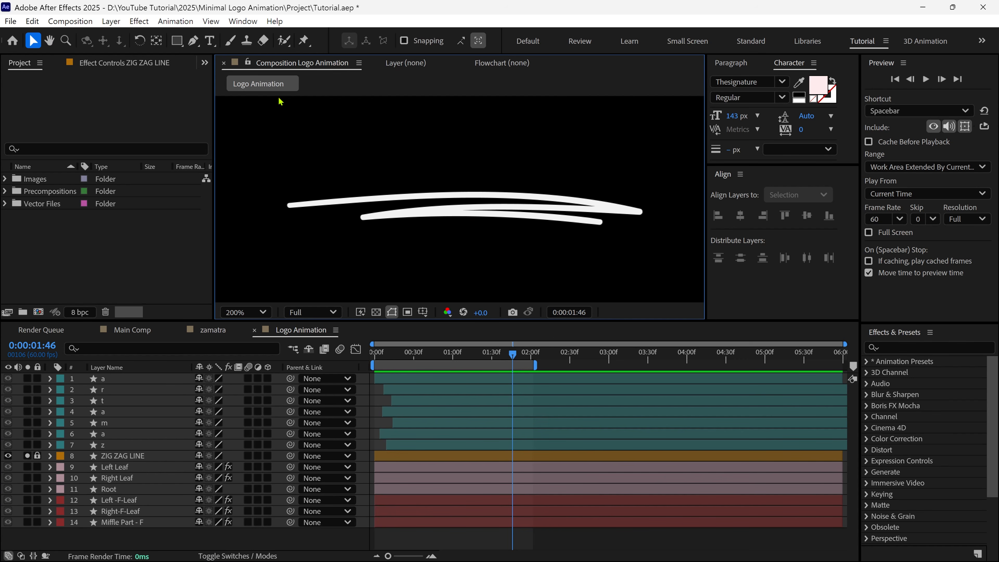
Activate the Pen tool and set its fill to None
left_click(193, 40)
left_click(232, 54)
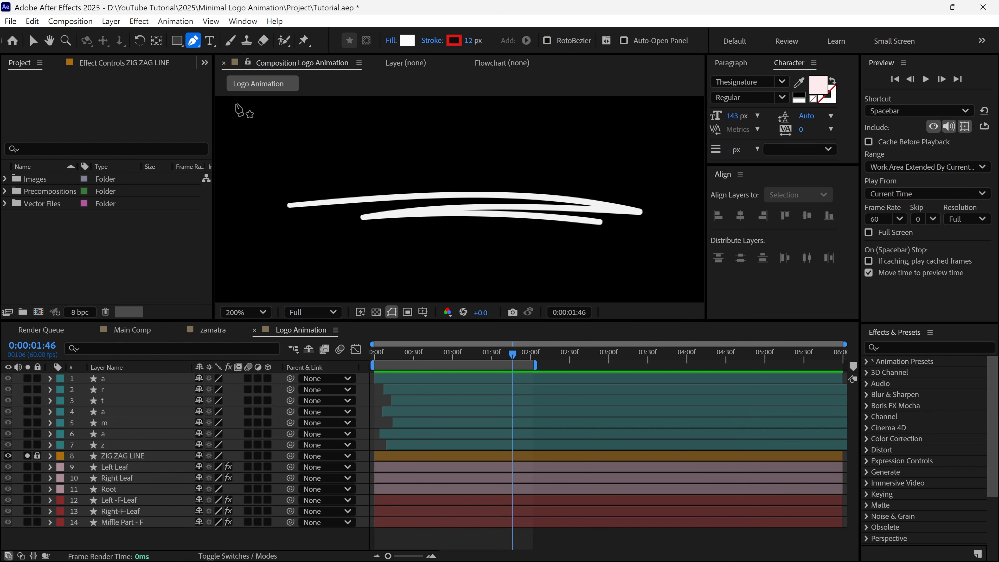
left_click(391, 41)
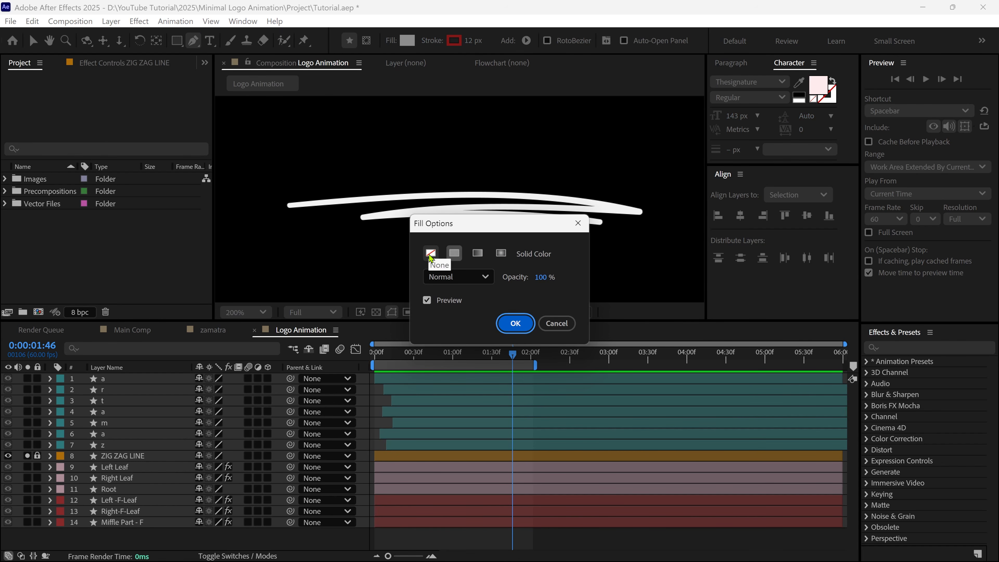
left_click(430, 254)
left_click(512, 324)
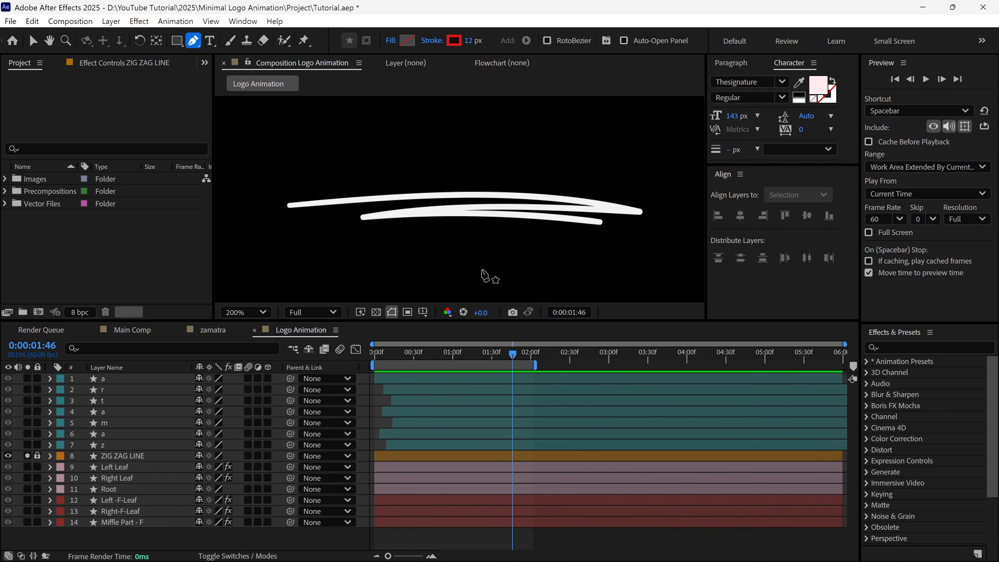
Trace the white zigzag line with a four-point curved path, using a 12 px red stroke
left_click_drag(283, 206, 309, 202)
key("grave")
left_click_drag(679, 333, 690, 335)
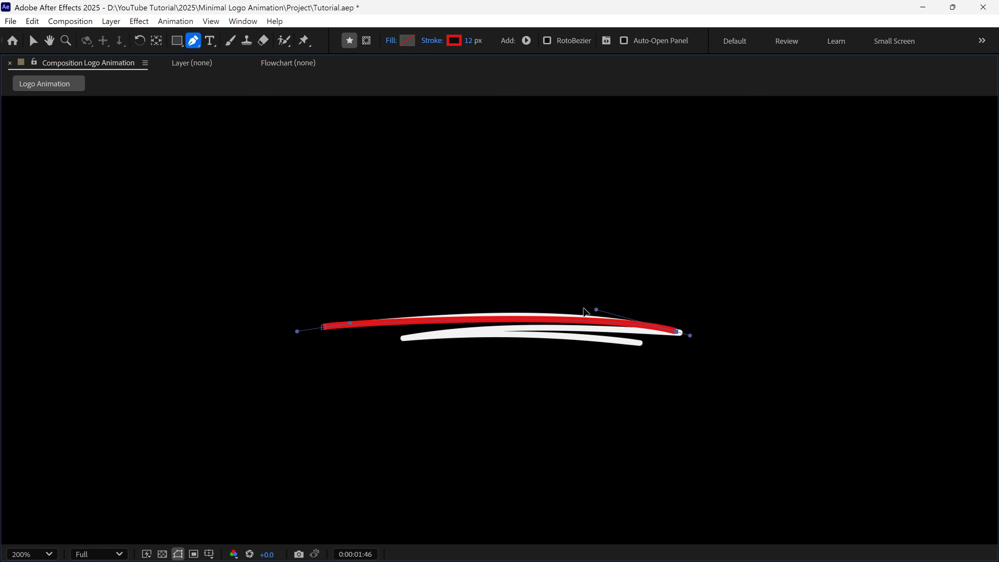
left_click_drag(404, 337, 388, 340)
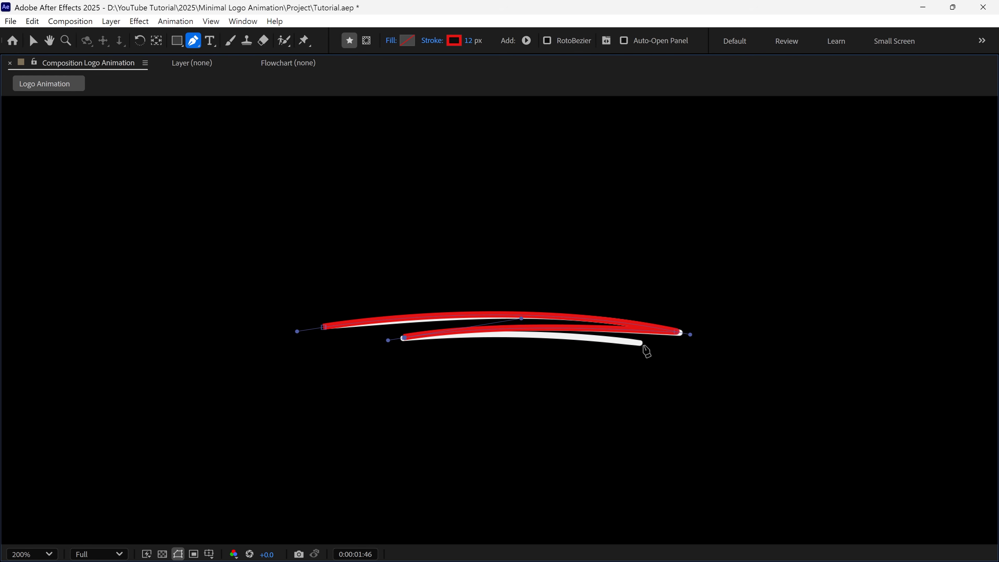
left_click_drag(648, 344, 661, 345)
key("grave")
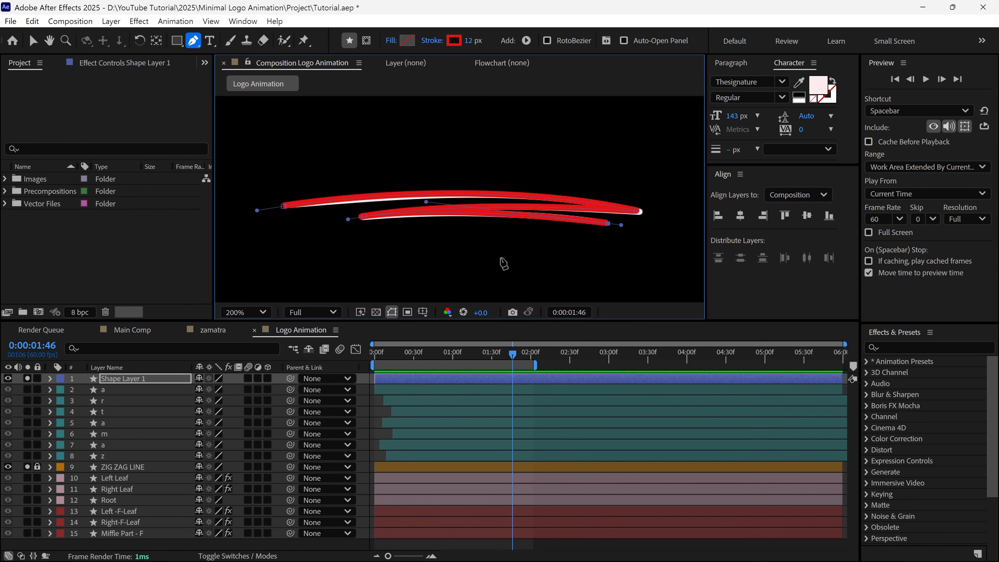
Set the traced path's stroke width to 16.2 px and nudge its points so it covers the white zigzag line
left_click_drag(469, 41, 486, 41, "ctrl")
left_click_drag(283, 207, 284, 208)
left_click_drag(365, 216, 364, 218)
Rename the traced shape layer as "ZIG ZAG - Reveal"
key("Return")
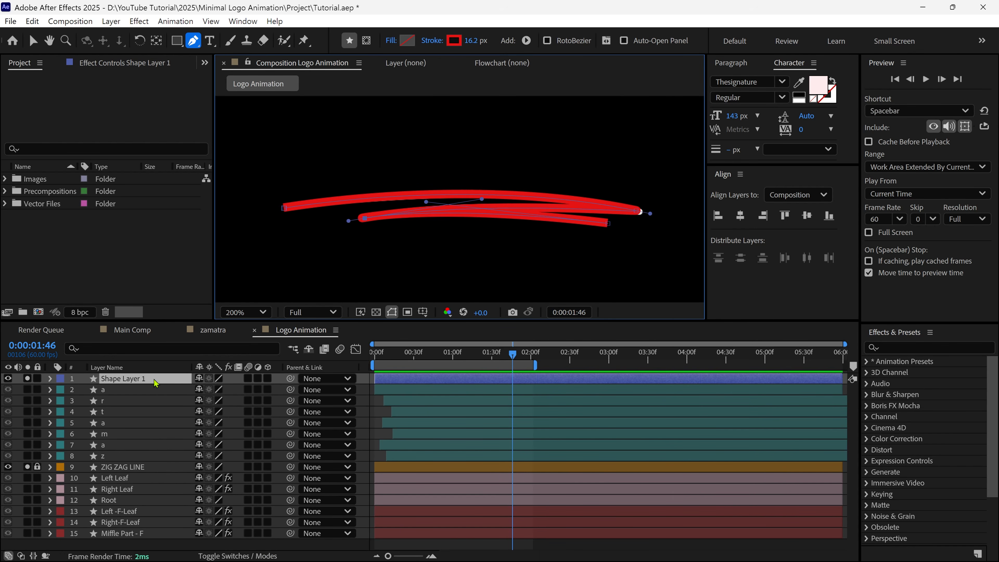
type("ZIG ZAG - Re")
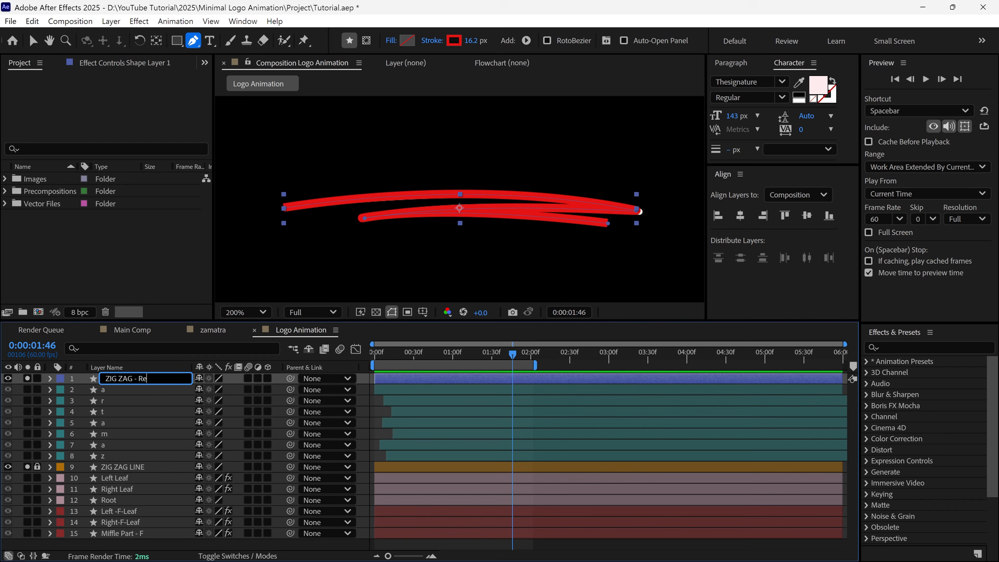
type("veal")
key("Return")
Find the Line Cap property of the ZIG ZAG - Reveal stroke and set it to Round Cap
left_click(149, 349)
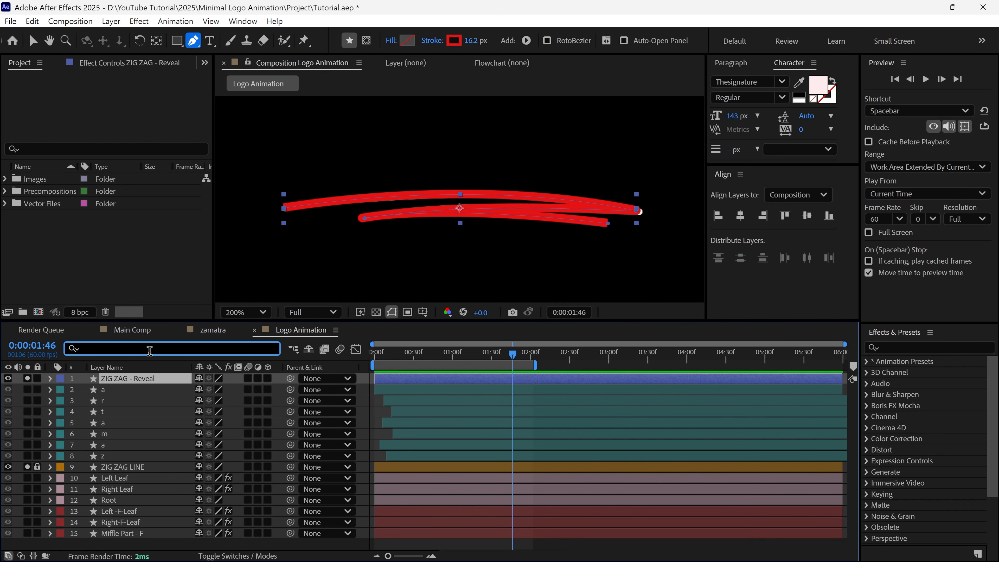
type("cap")
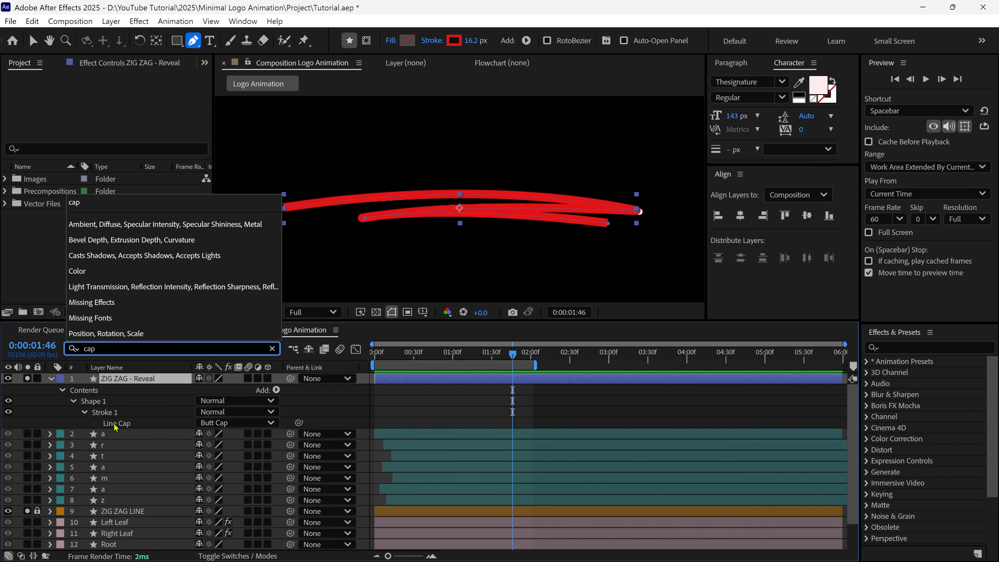
left_click(248, 423)
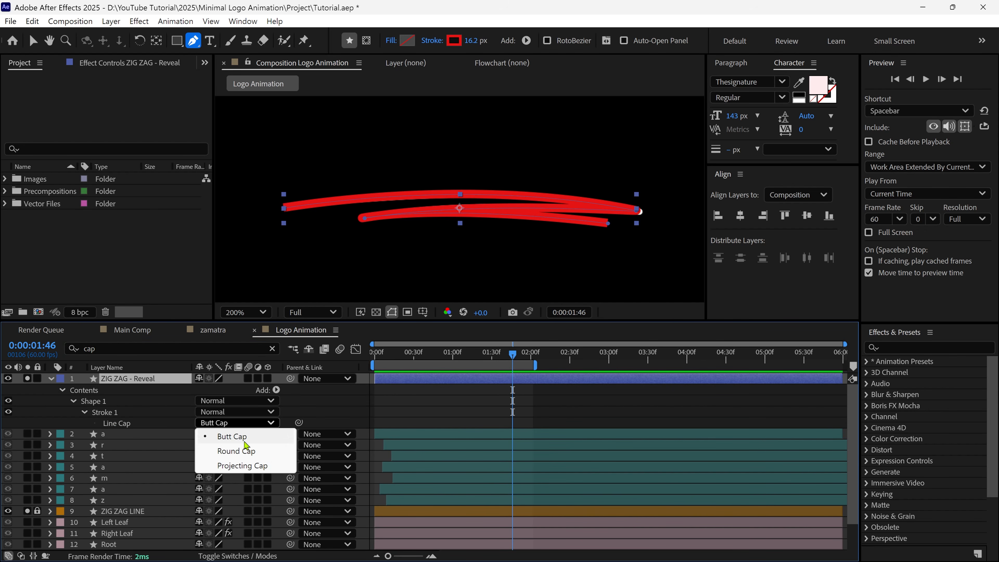
left_click(249, 451)
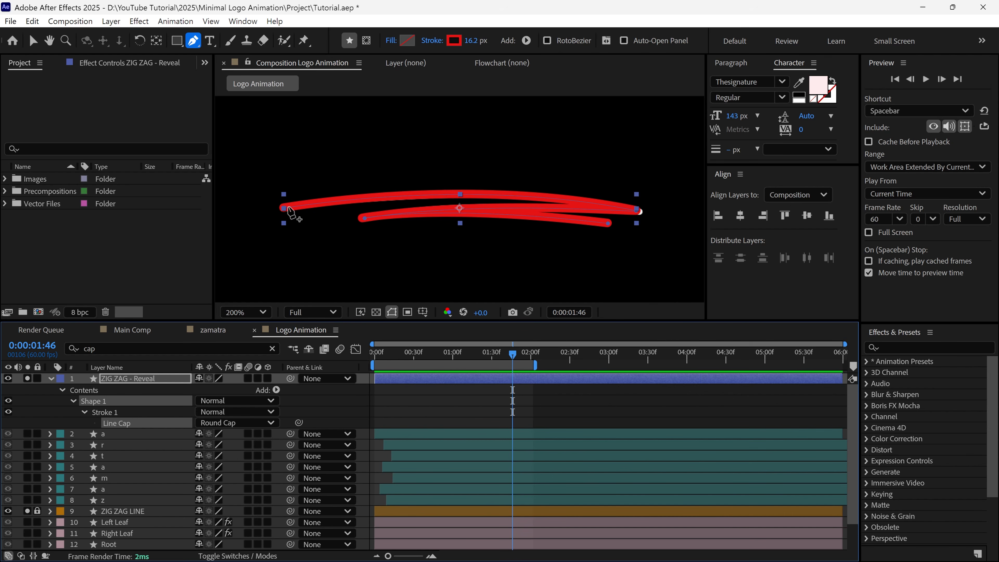
key("v")
Add Trim Paths to the ZIG ZAG - Reveal layer and keyframe its End at 0% at 0:00:00:00
key("Home")
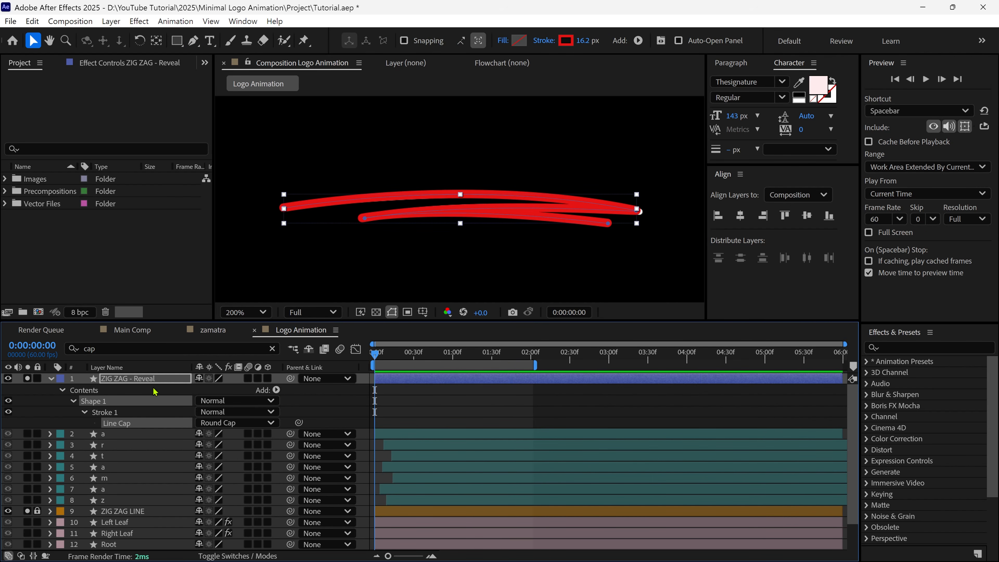
left_click(93, 391)
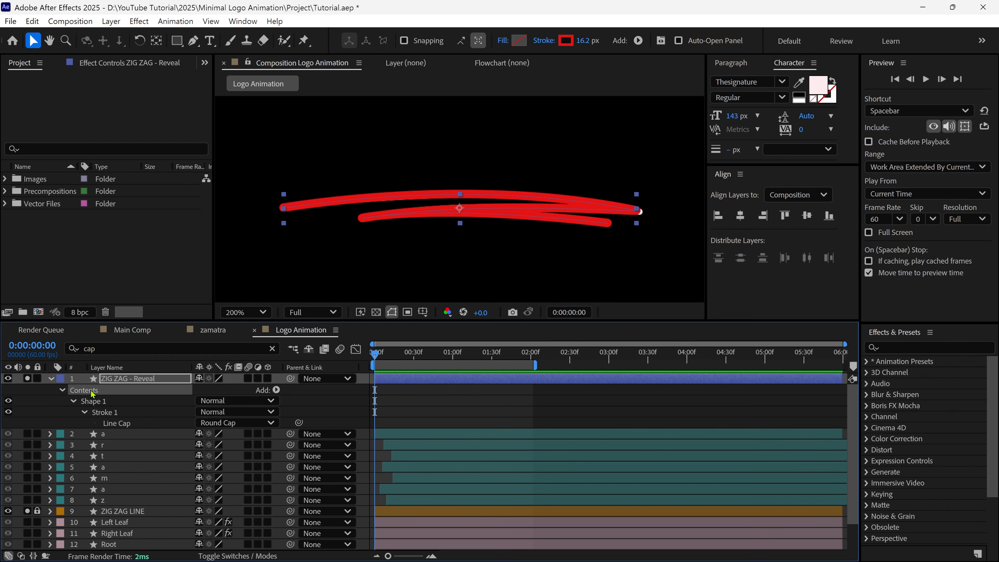
left_click(276, 390)
left_click(185, 293)
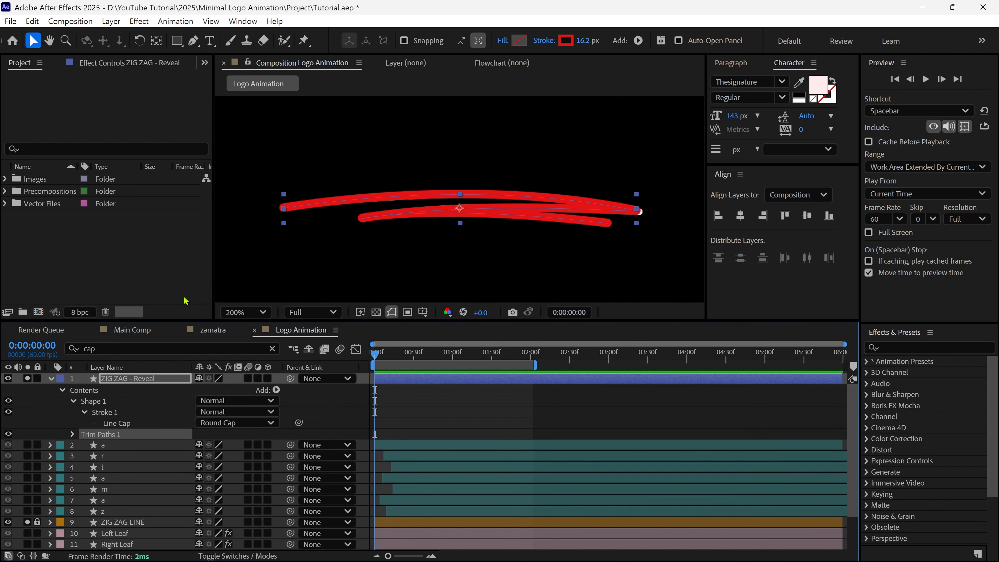
left_click(73, 434)
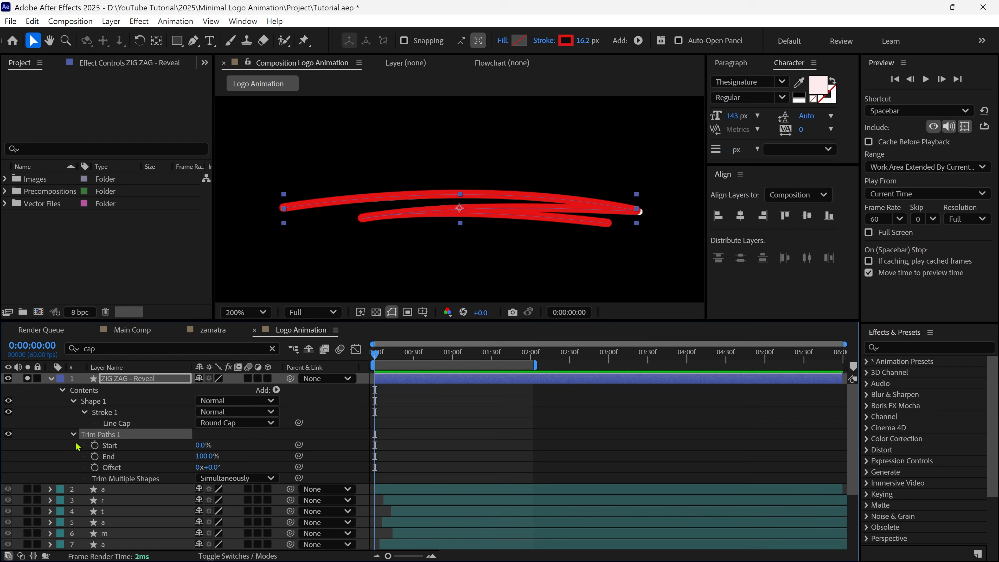
left_click(95, 456)
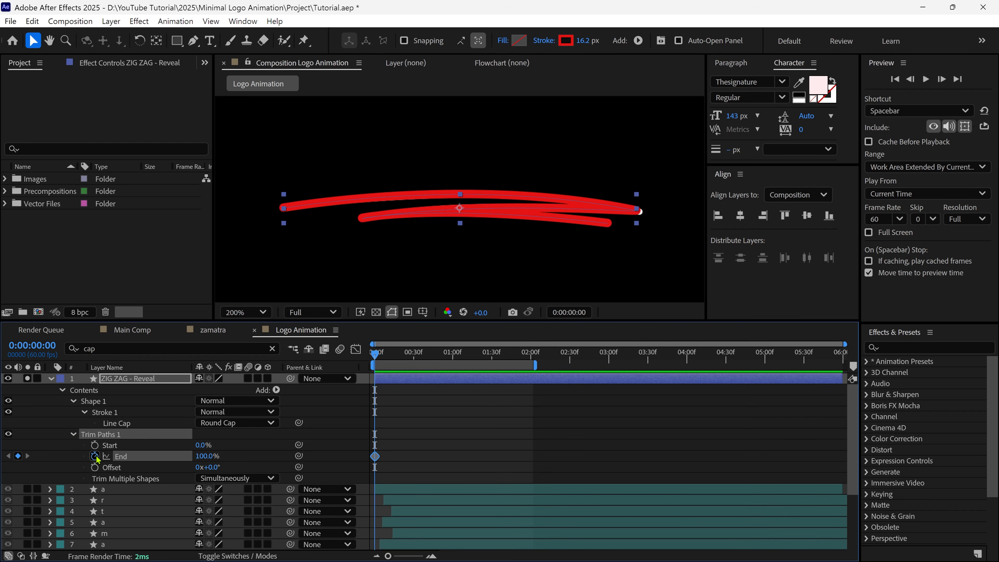
left_click_drag(197, 457, 124, 456)
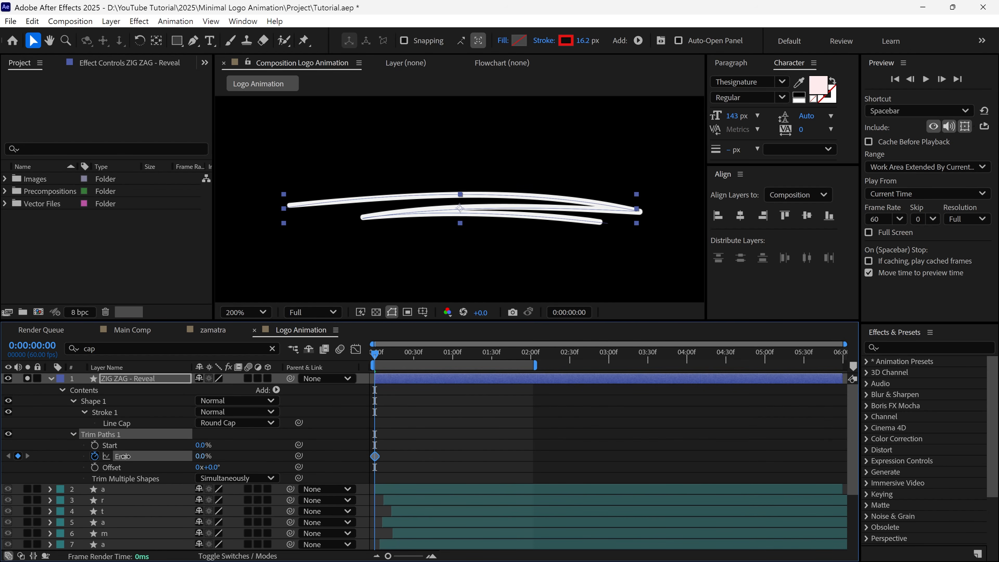
Keyframe the Trim Paths End at 100% at 0:00:01:30, end the work area there and preview the stroke drawing on
left_click_drag(376, 357, 490, 374)
left_click_drag(494, 373, 492, 375)
left_click_drag(201, 457, 275, 456)
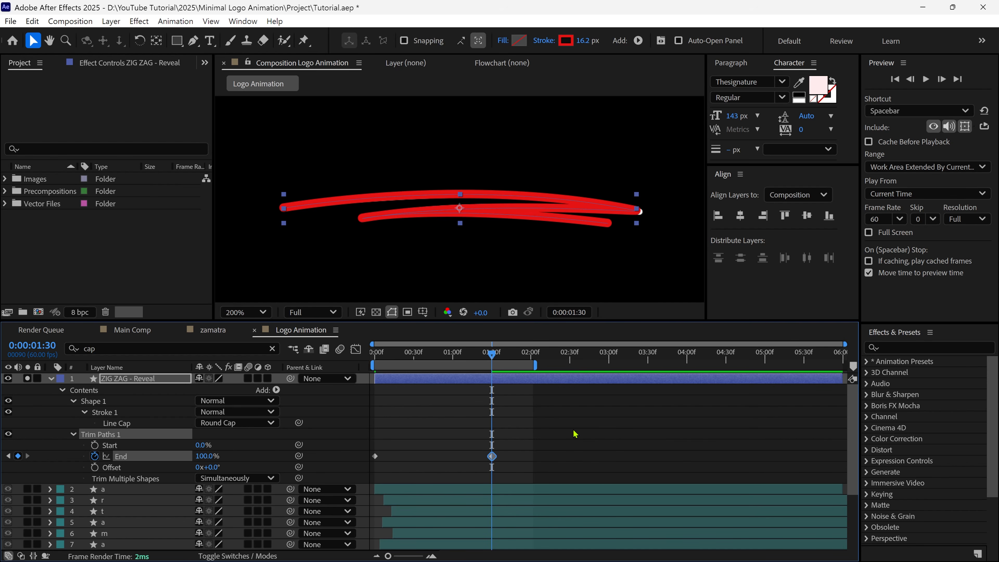
key("n")
key("space")
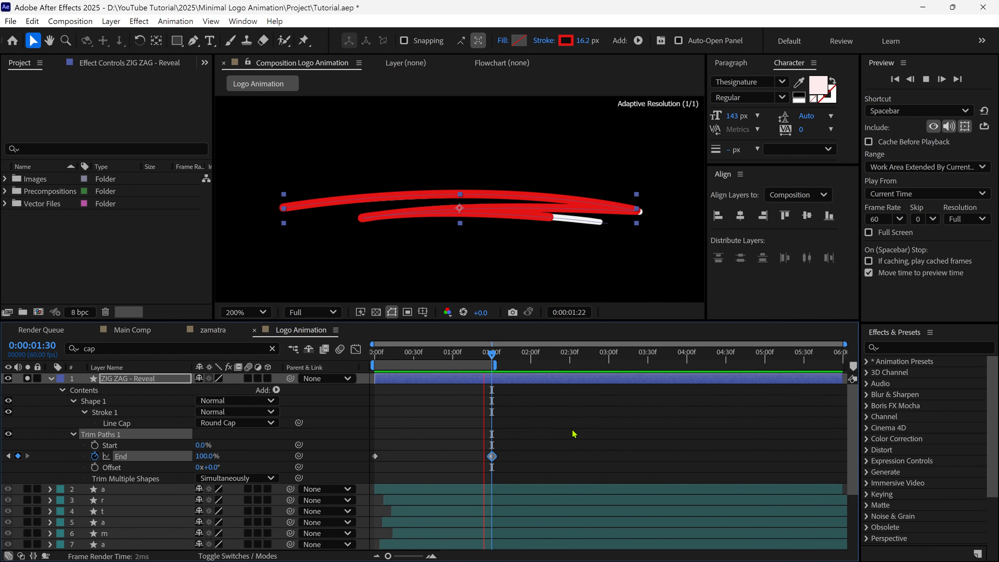
key("space")
Apply Easy Ease to both Trim Paths End keyframes and preview the motion
left_click_drag(552, 438, 348, 478)
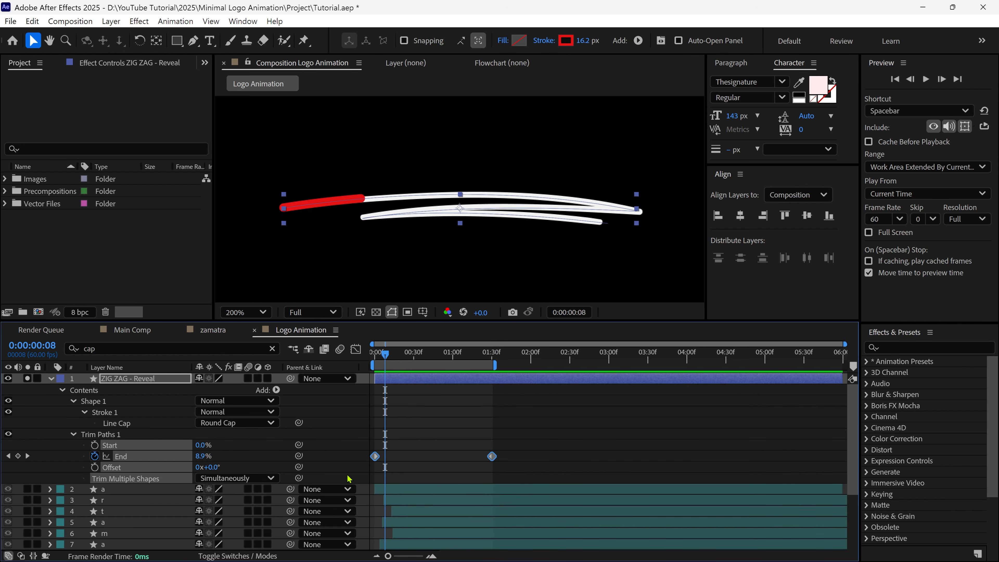
key("F9")
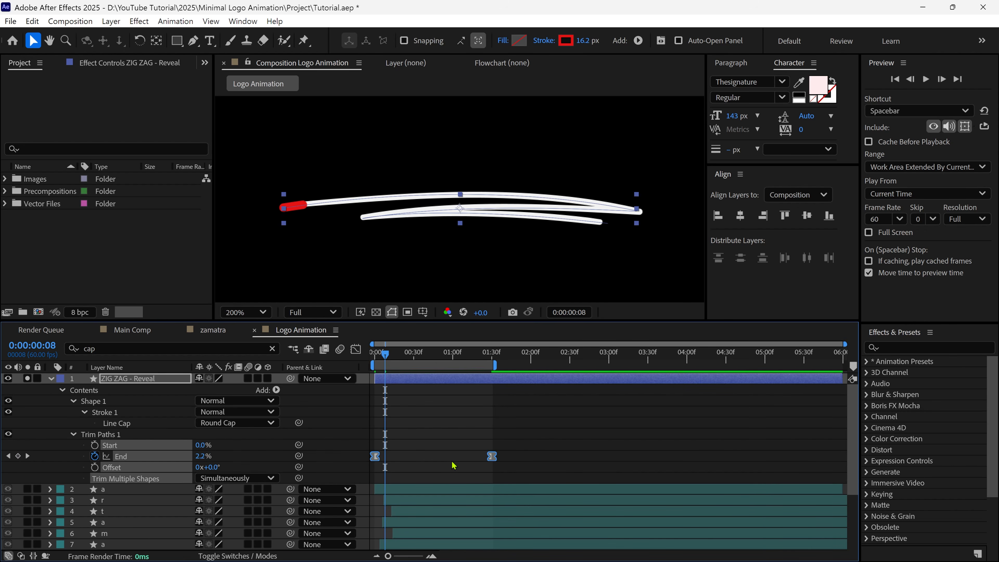
key("space")
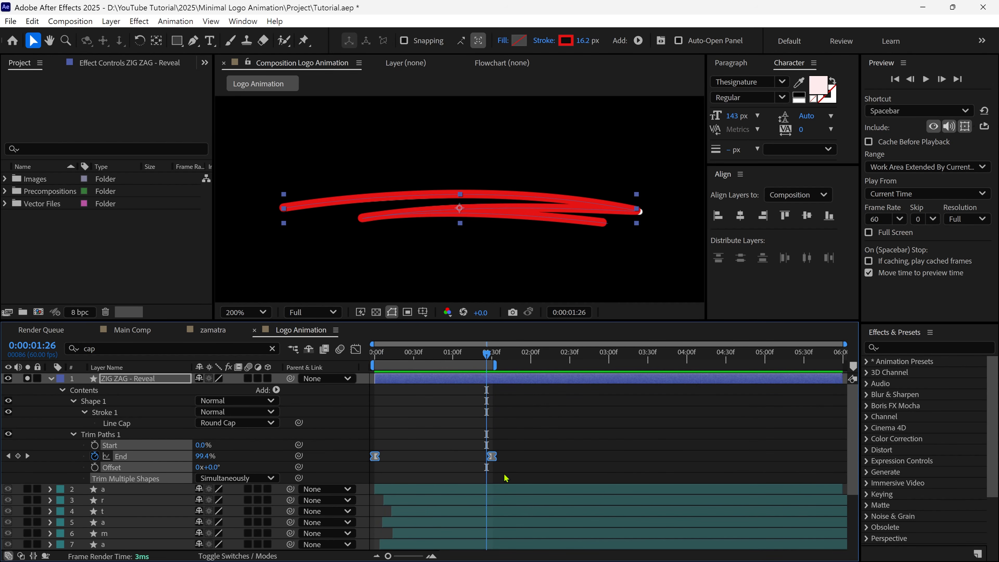
Extend the work area and move the last Trim Paths End keyframe to 0:00:02:00
left_click(533, 370)
left_click(531, 370)
left_click_drag(491, 456, 529, 456)
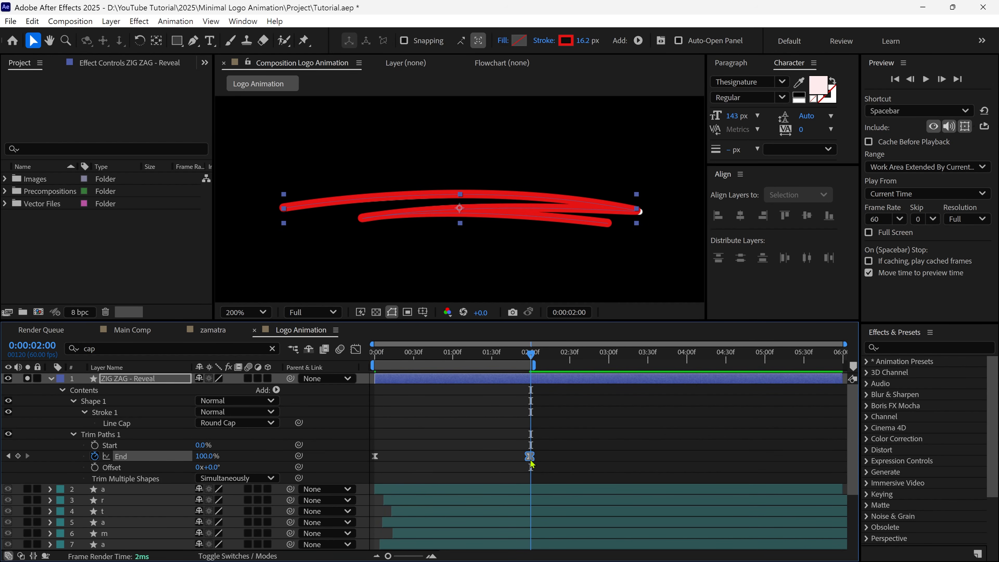
Reshape the Trim Paths End speed graph to peak early and slow down gradually, and preview the reveal
left_click(355, 349)
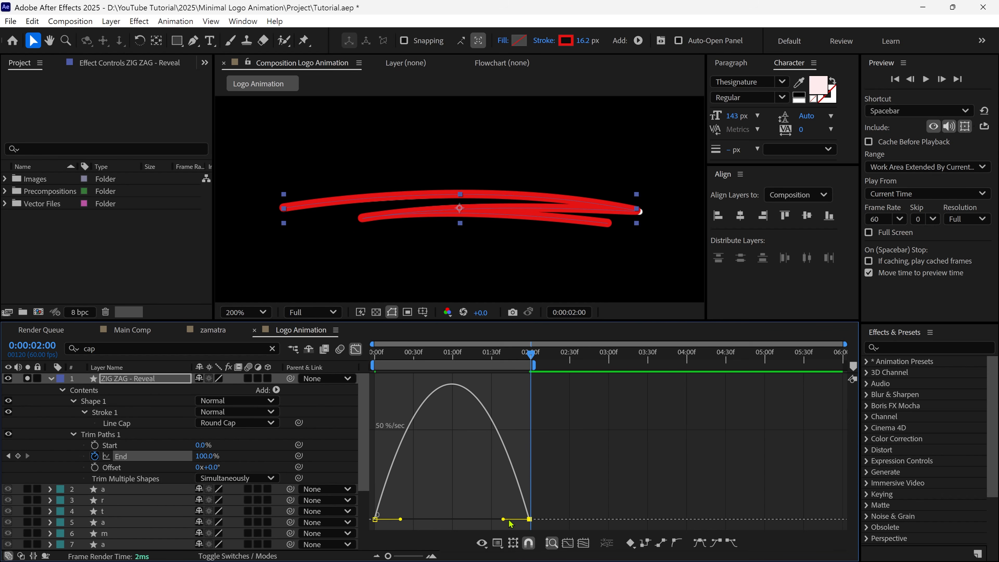
left_click_drag(503, 519, 399, 519)
key("space")
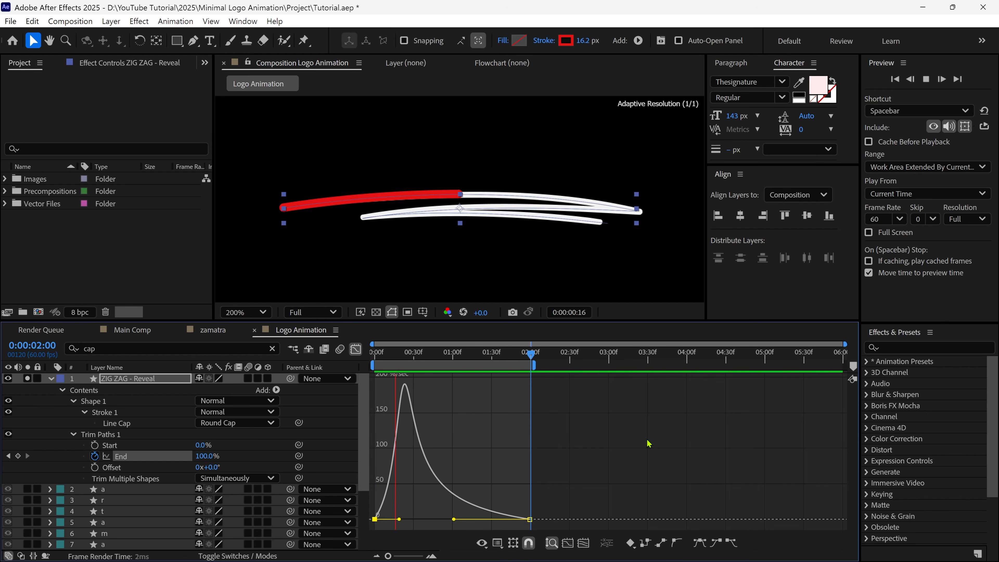
key("slash")
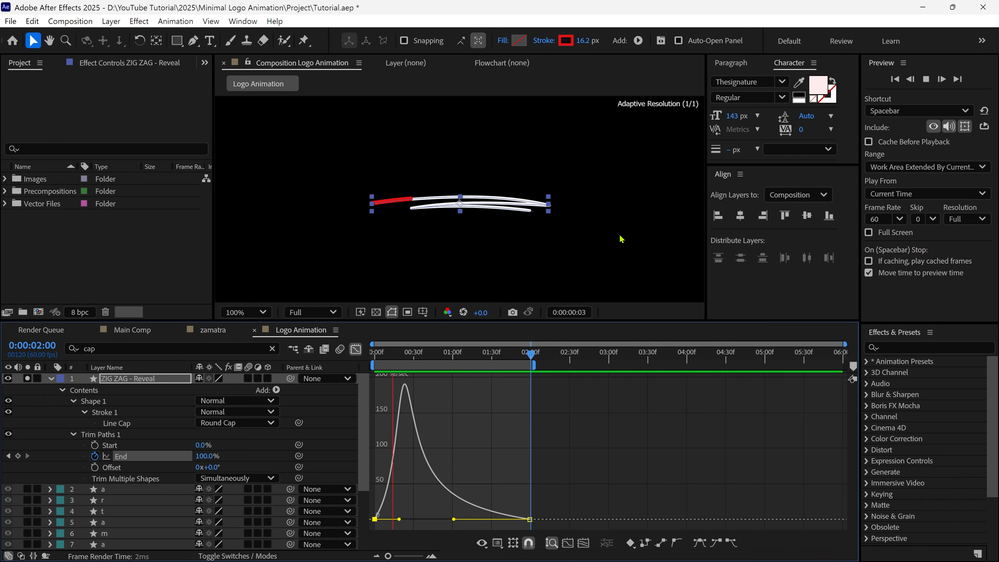
key("space")
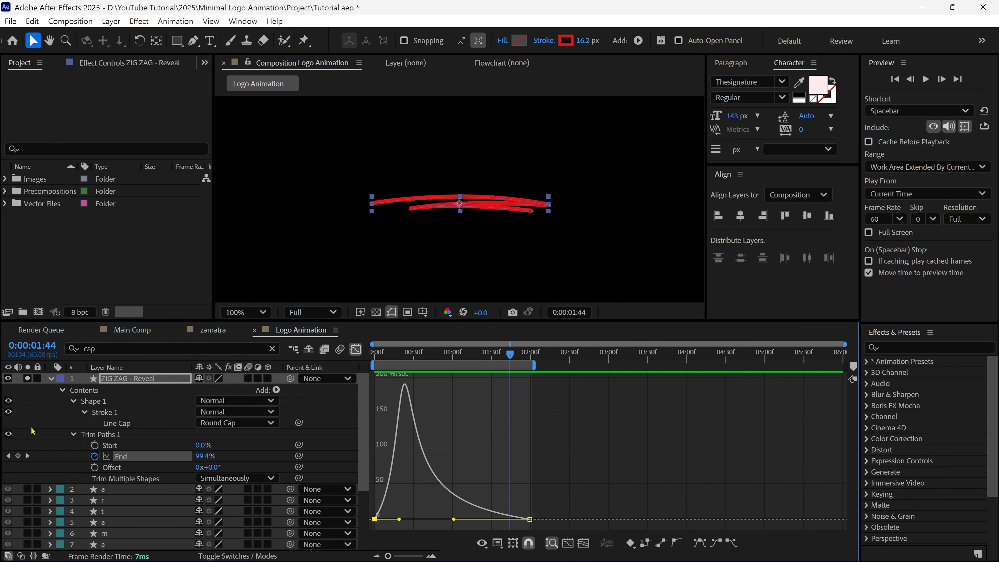
Collapse the ZIG ZAG - Reveal layer's properties and show the Mode and Track Matte columns in the timeline
left_click(50, 379)
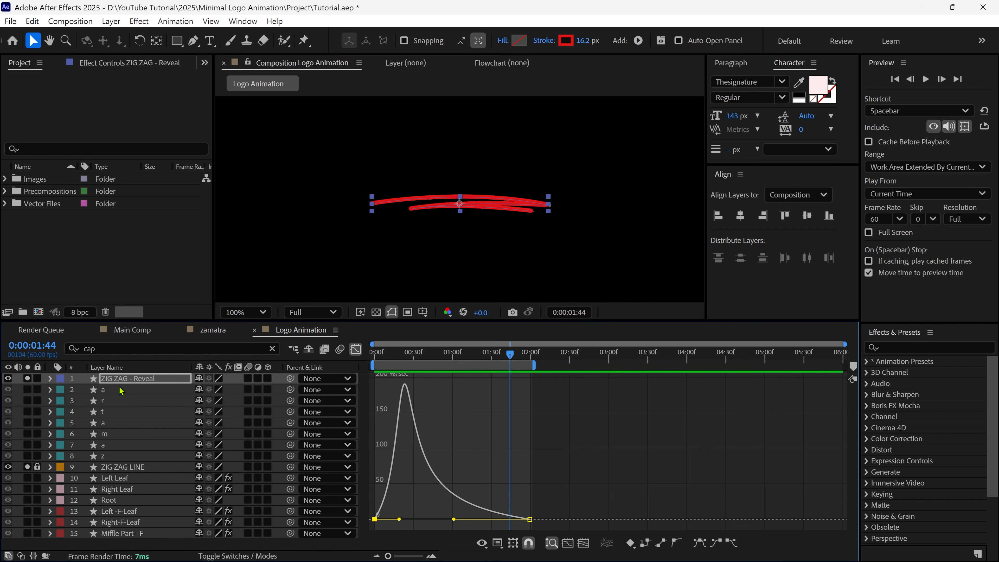
left_click(21, 556)
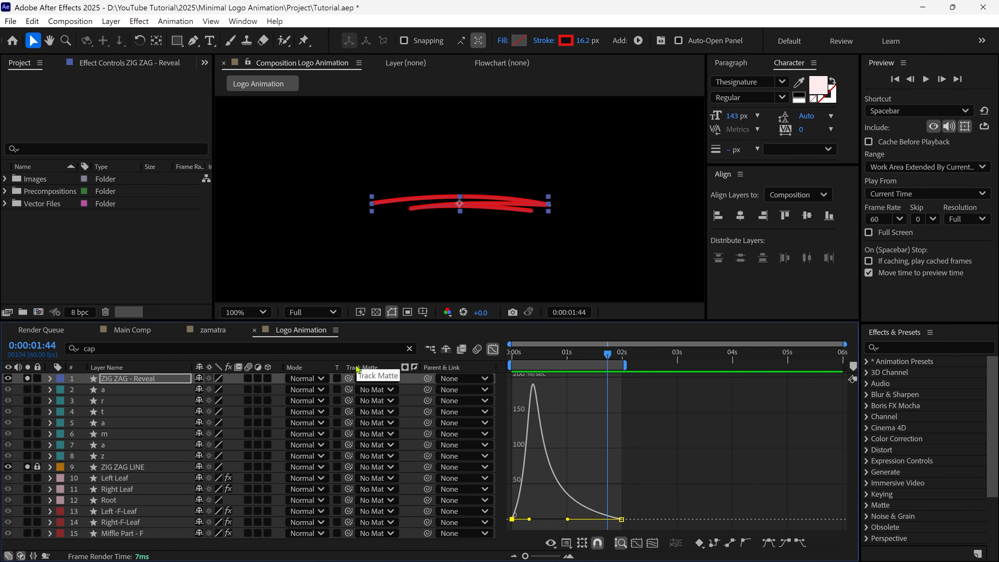
Set ZIG ZAG - Reveal as the track matte of the ZIG ZAG LINE layer and preview the reveal
left_click(139, 470)
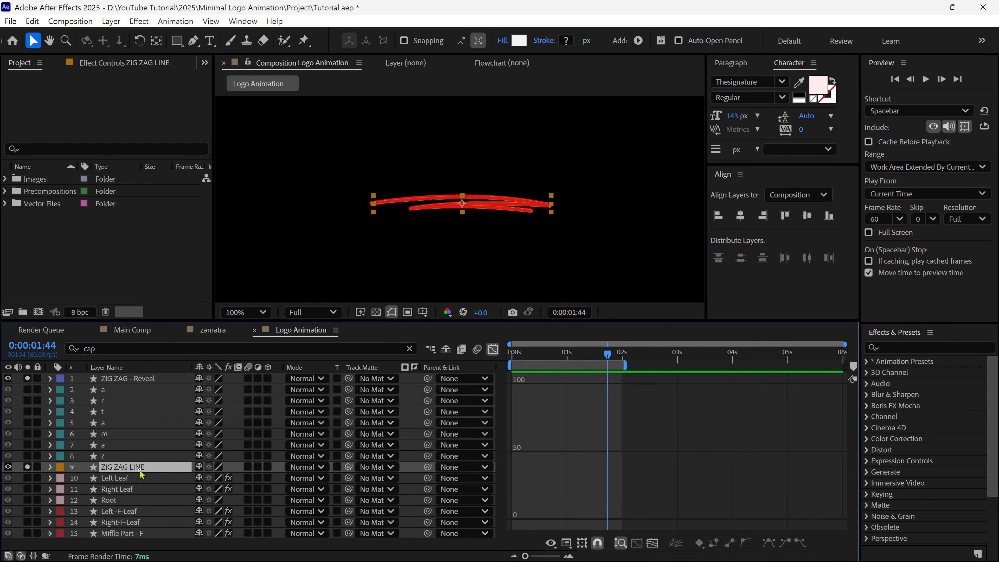
left_click(385, 468)
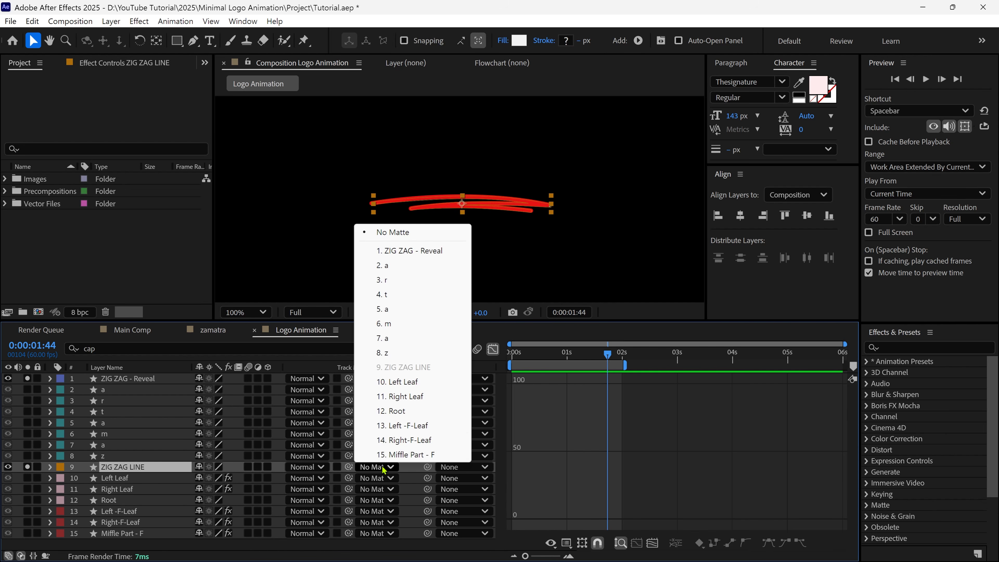
left_click(434, 252)
key("space")
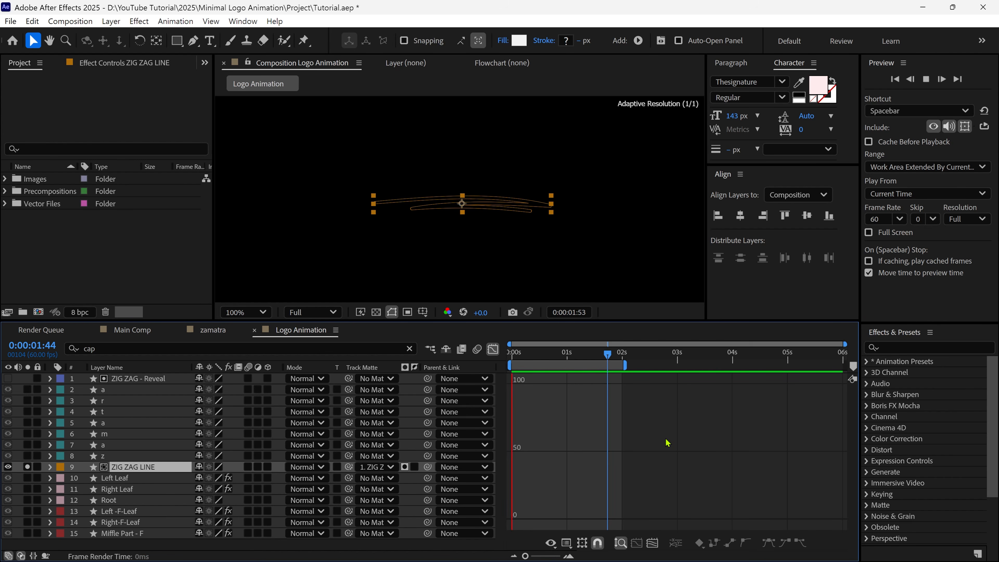
key("space")
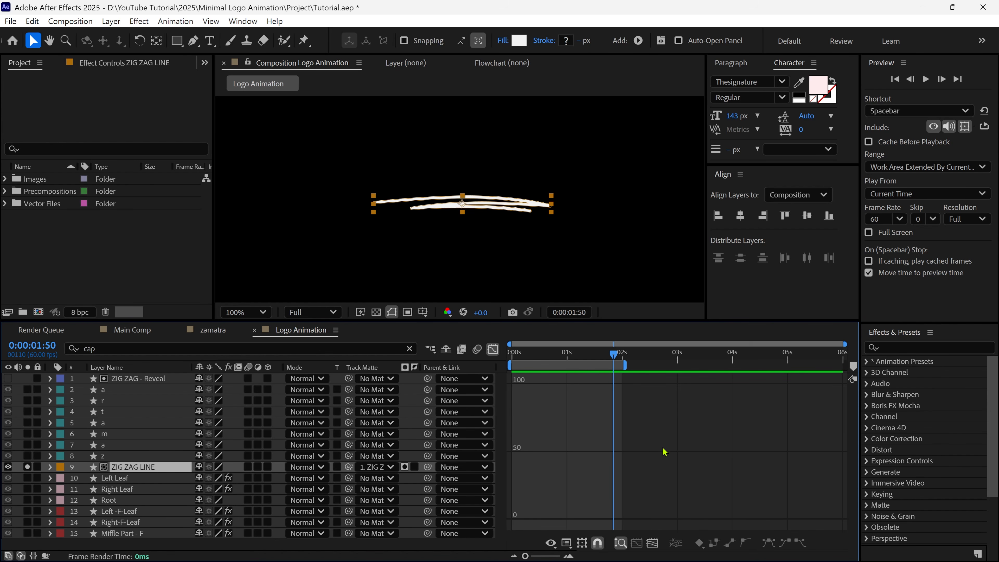
Leave the Graph Editor, turn off solo for the ZIG ZAG LINE layer, and preview the whole logo animation
left_click(495, 350)
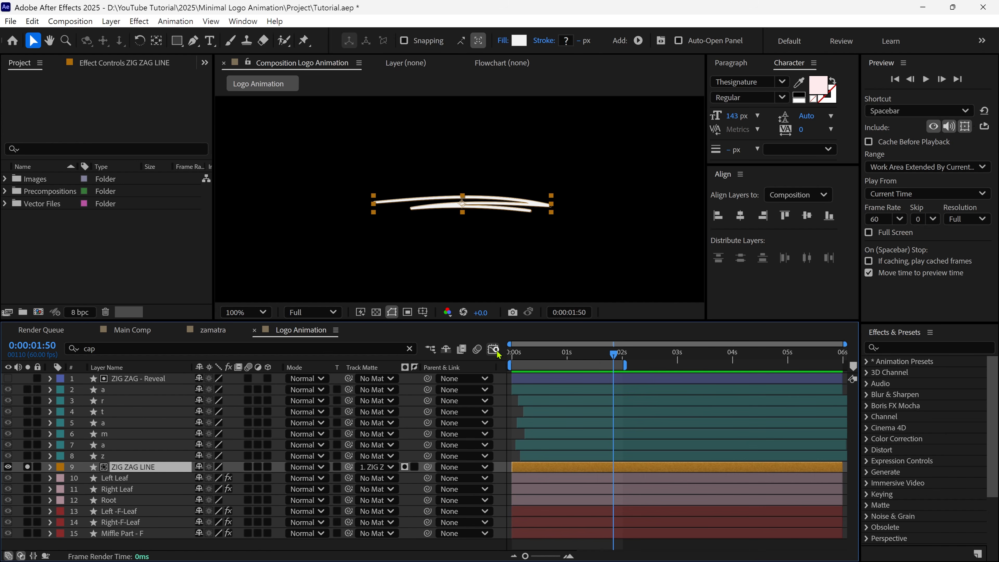
left_click(27, 467)
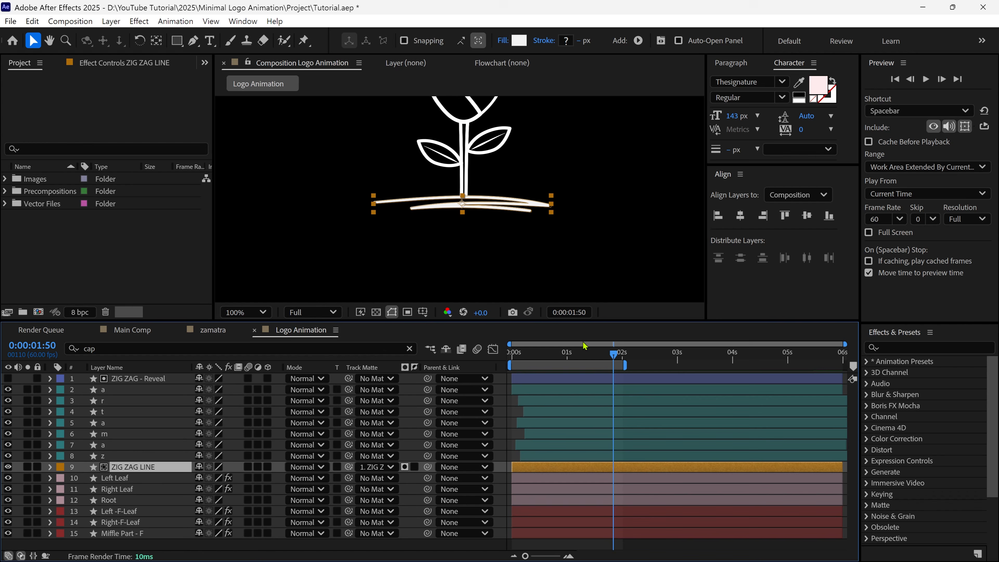
key("shift+slash")
key("space")
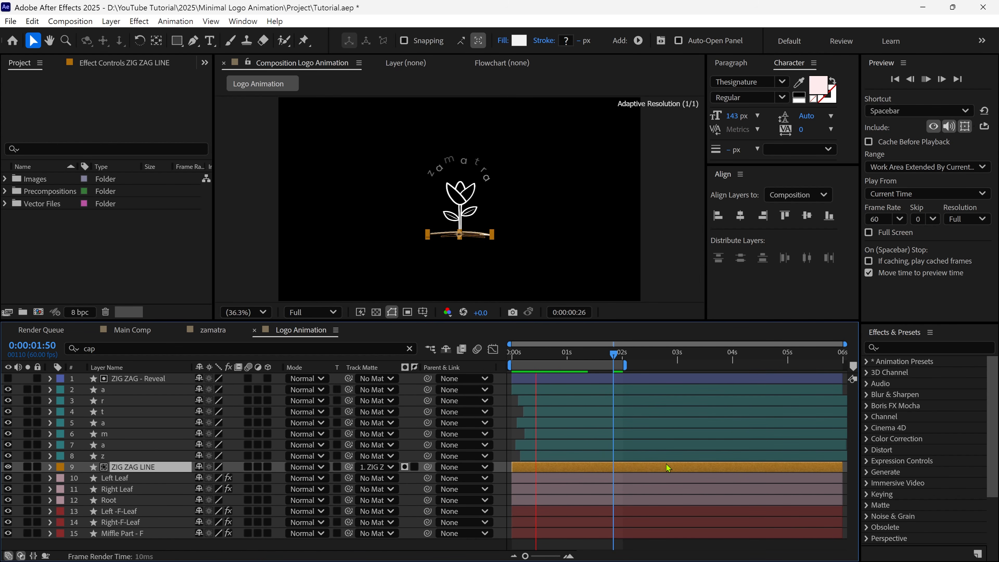
left_click(661, 370)
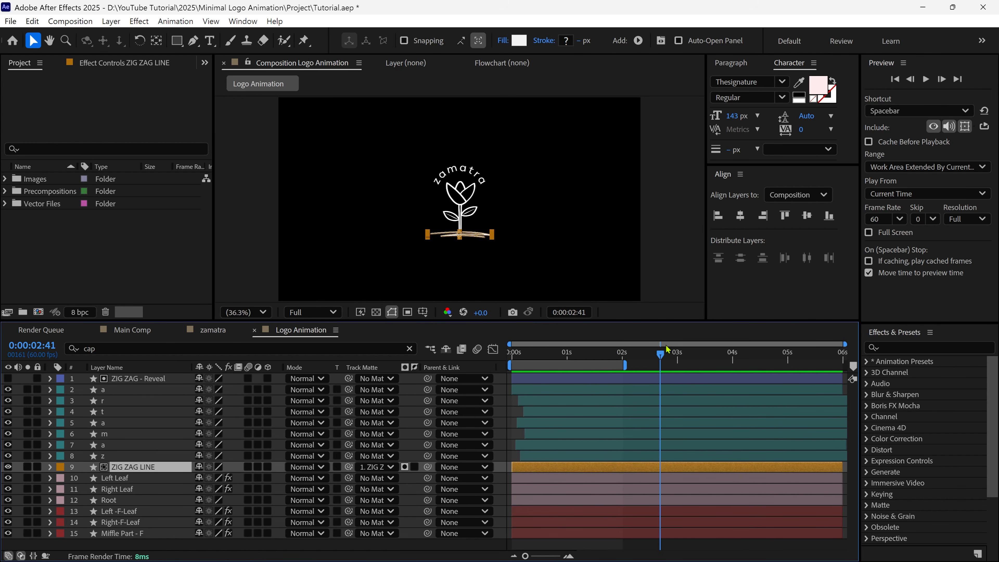
left_click(620, 358)
left_click(676, 293)
key("space")
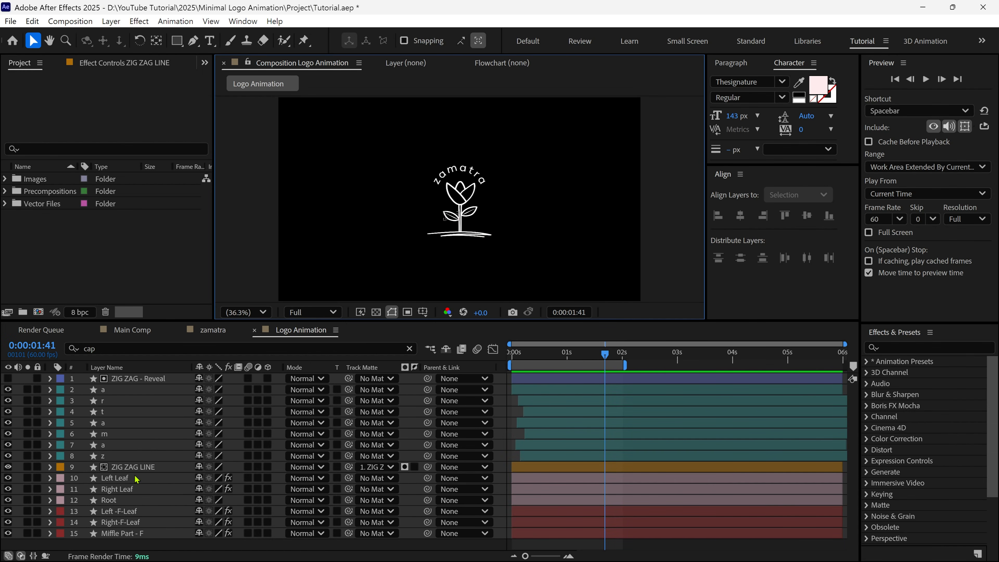
Solo the Left Leaf, Right Leaf and Root layers
left_click(133, 480)
left_click(124, 489, "shift")
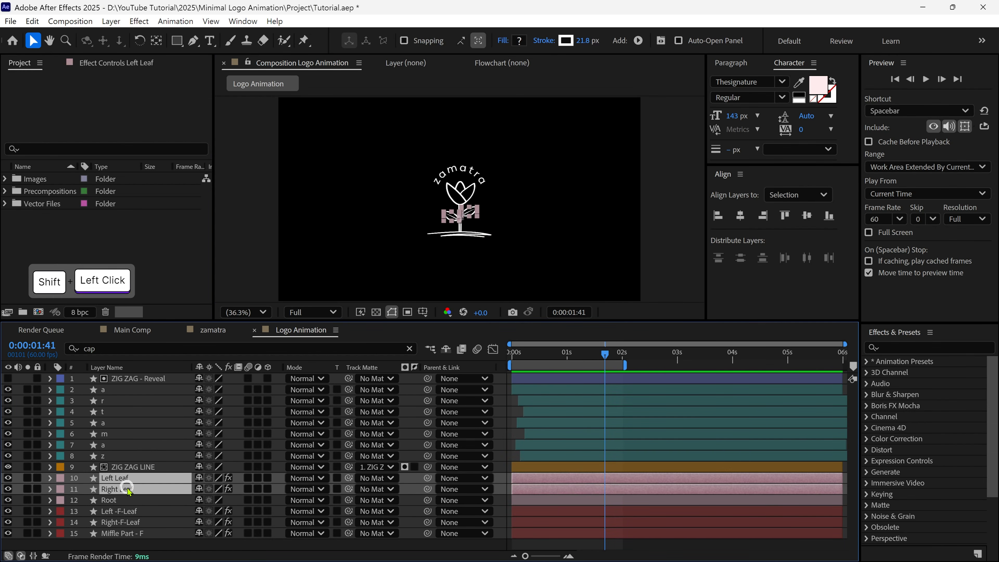
key("slash")
left_click(131, 502, "shift")
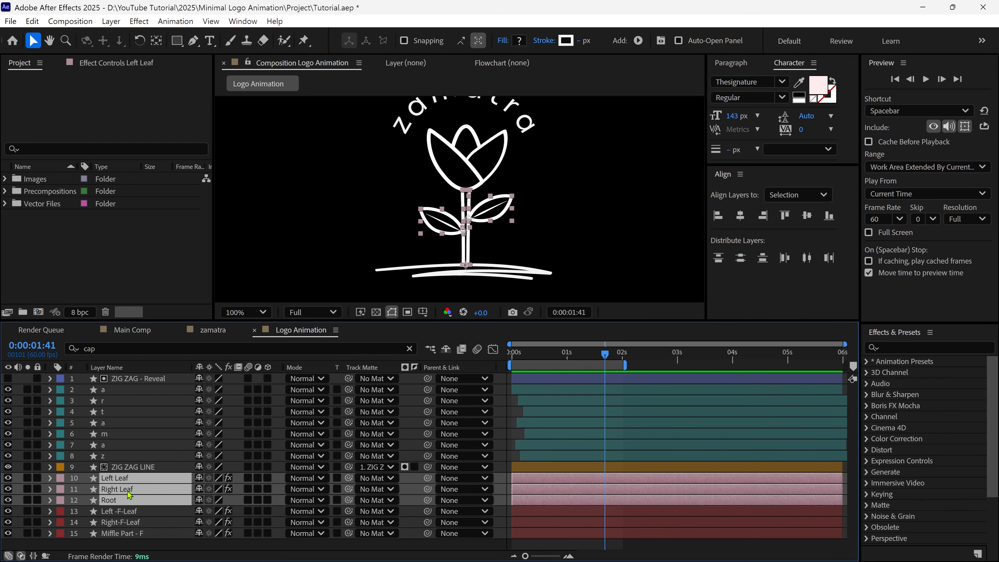
left_click(30, 485)
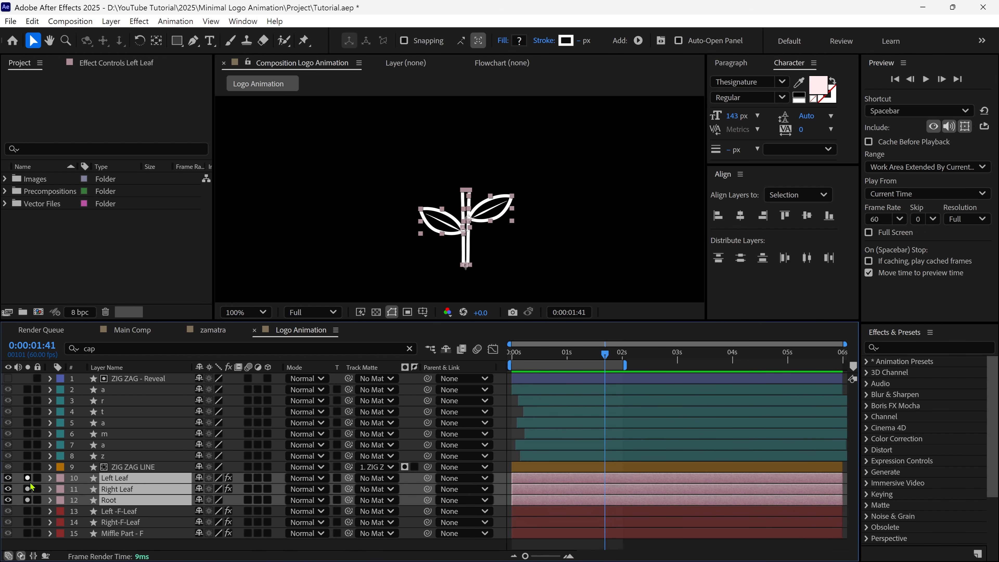
left_click(528, 248)
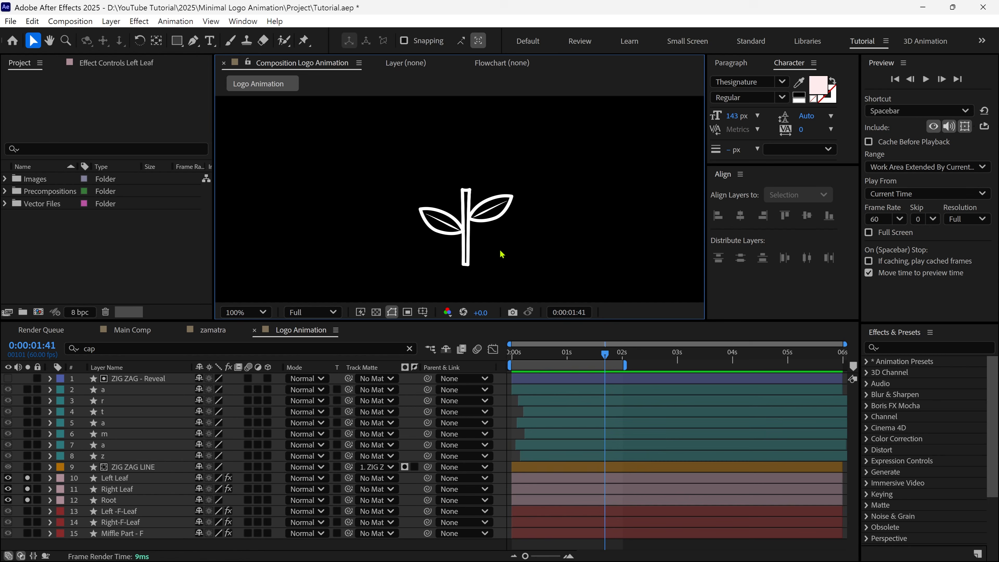
Move the Root layer's anchor point to the centre of the stem's bottom edge
key("h")
left_click_drag(502, 254, 499, 224)
scroll(499, 237, "up", 1)
key("v")
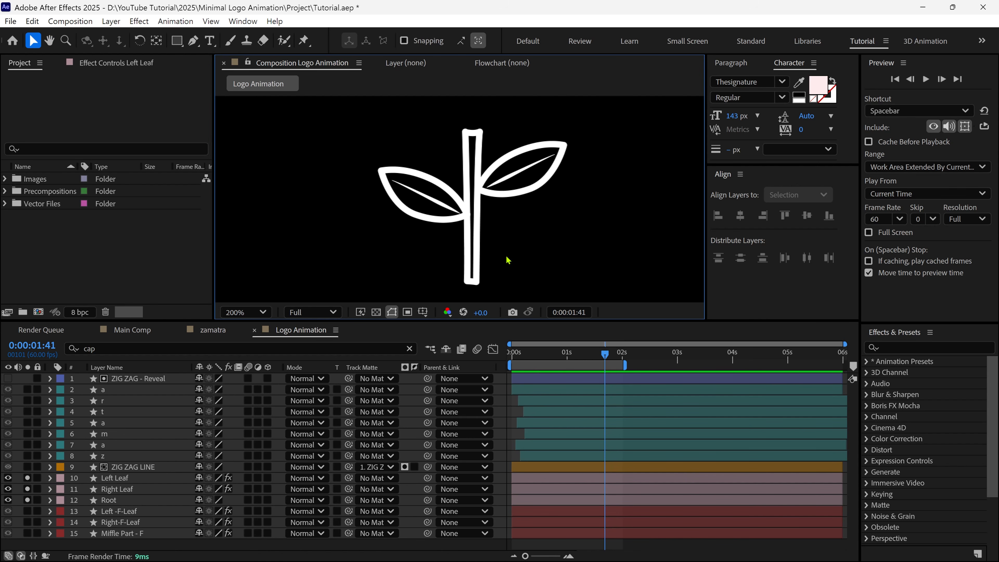
left_click(481, 270)
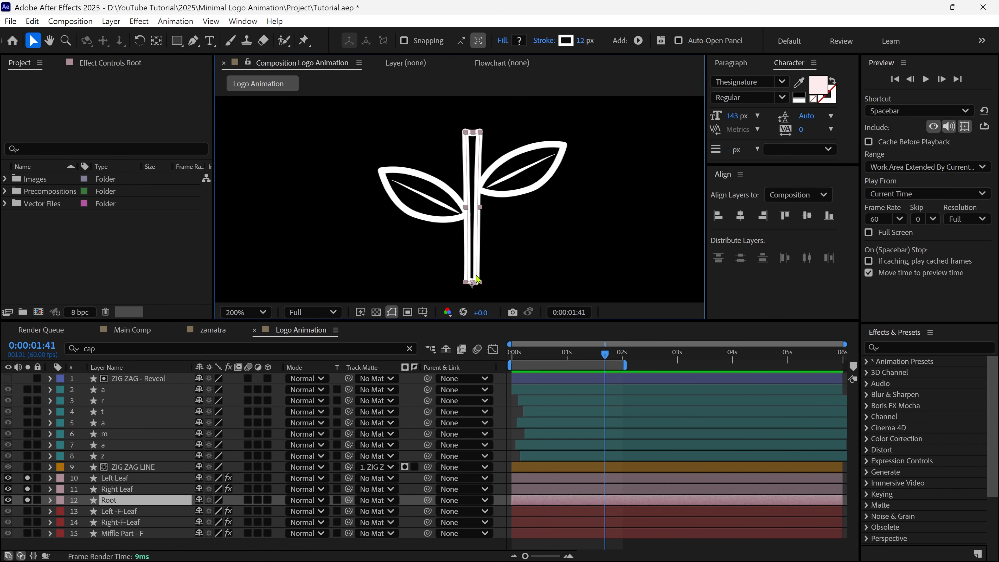
key("y")
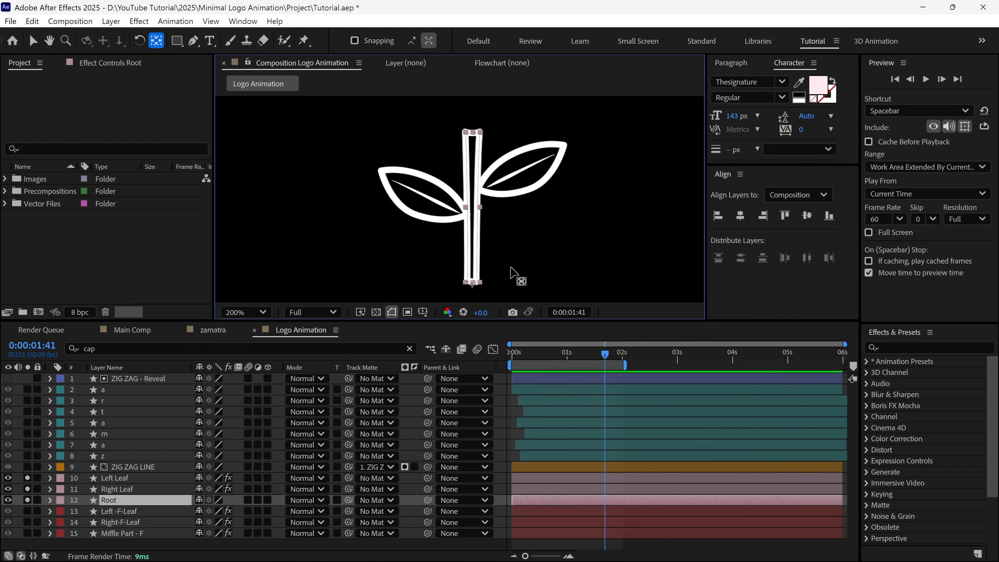
mouse_move(472, 283)
left_mouse_down()
mouse_move(474, 267)
mouse_move(473, 286)
left_mouse_up()
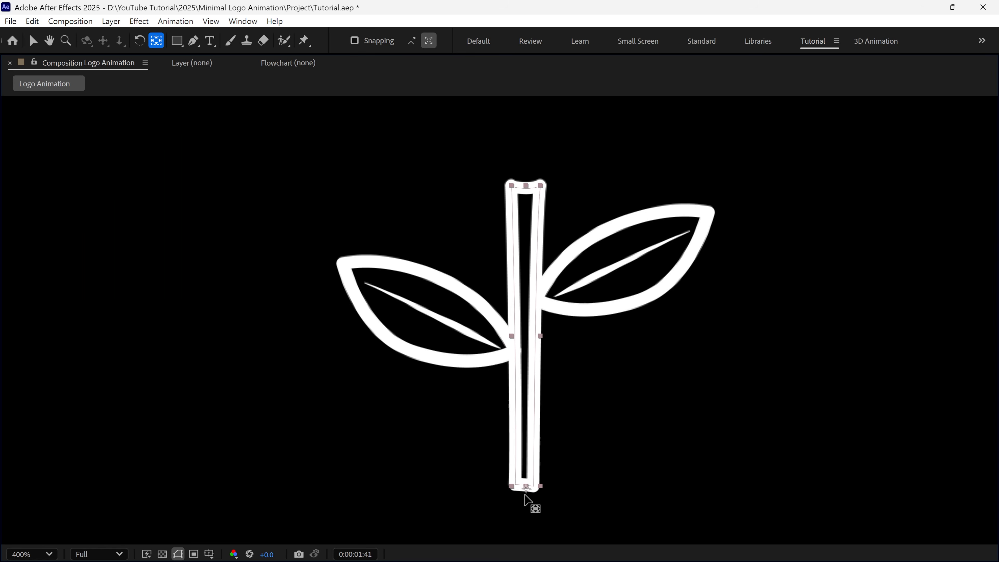
left_click(527, 497)
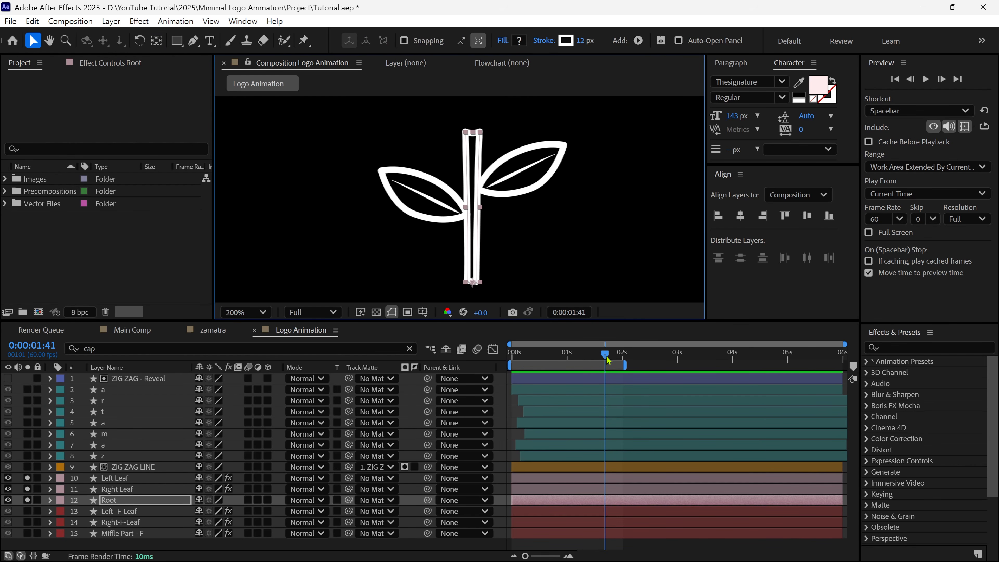
Add Scale keyframes of 100% to the Root layer at 0:00:00:00 and 0:00:01:34
left_click_drag(606, 360, 504, 375)
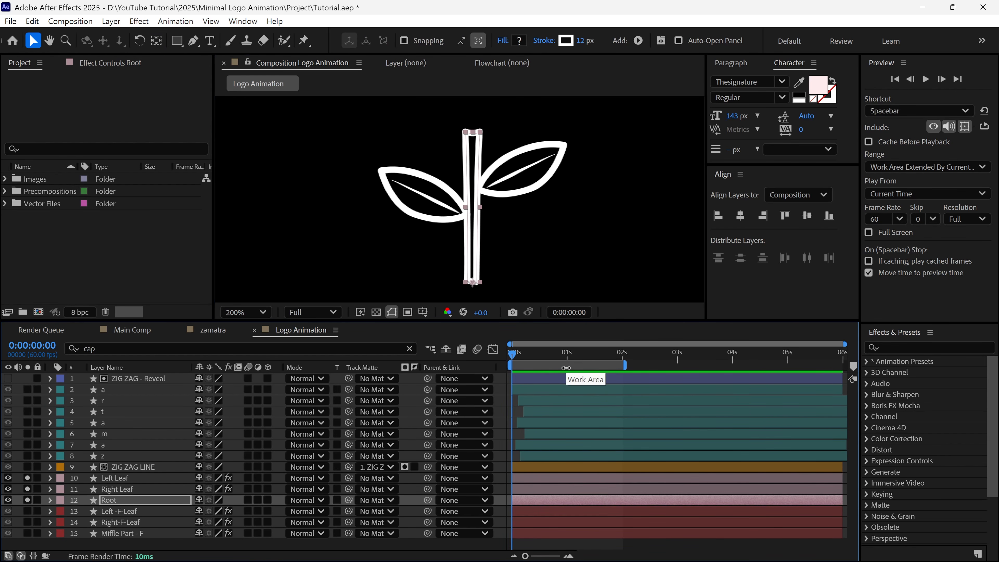
key("s")
left_click(83, 511)
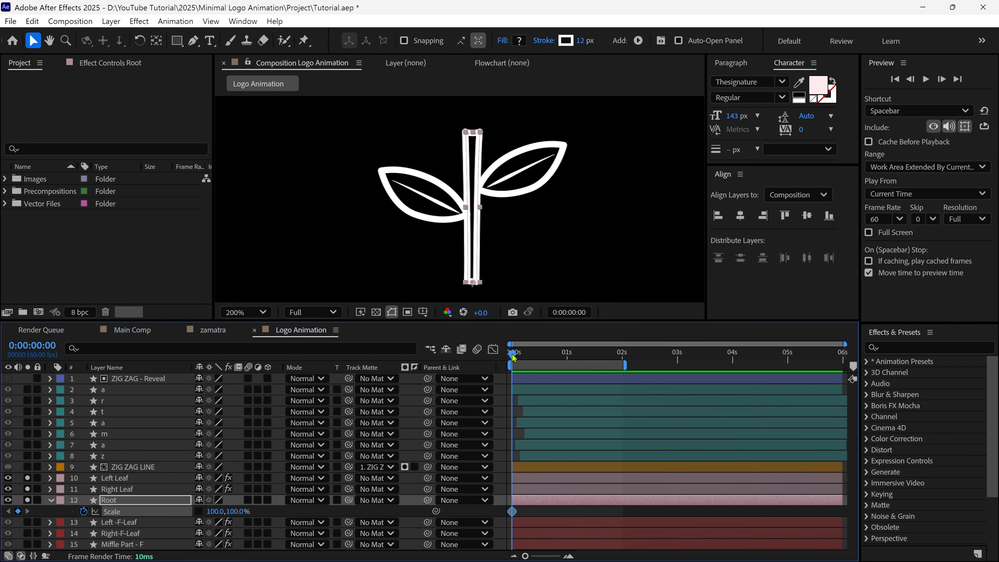
left_click_drag(513, 356, 599, 368)
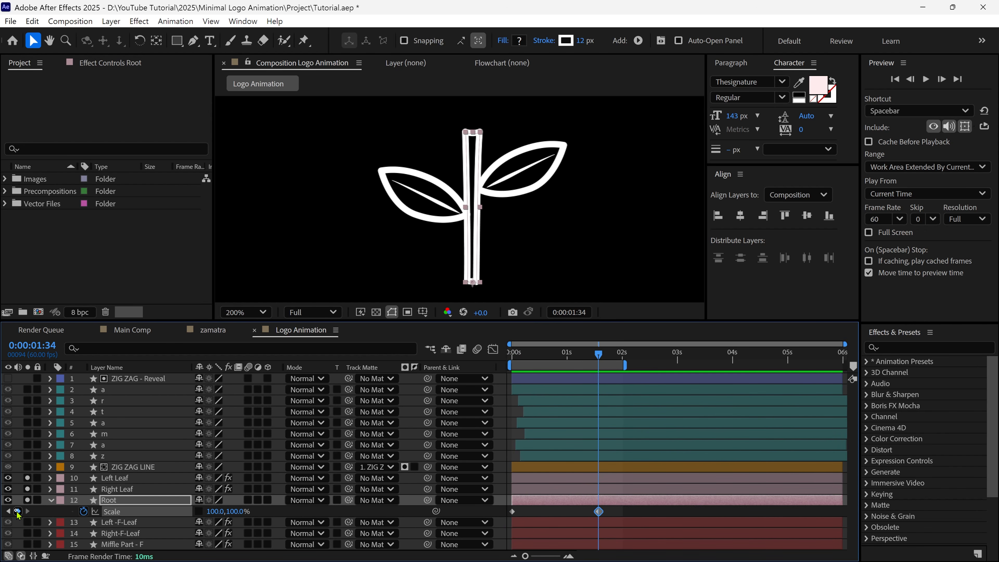
Unlink the Root layer's scale proportions, set its vertical Scale to 0% at 0:00:00:00, and preview the stem's growth
left_click_drag(599, 361, 504, 370)
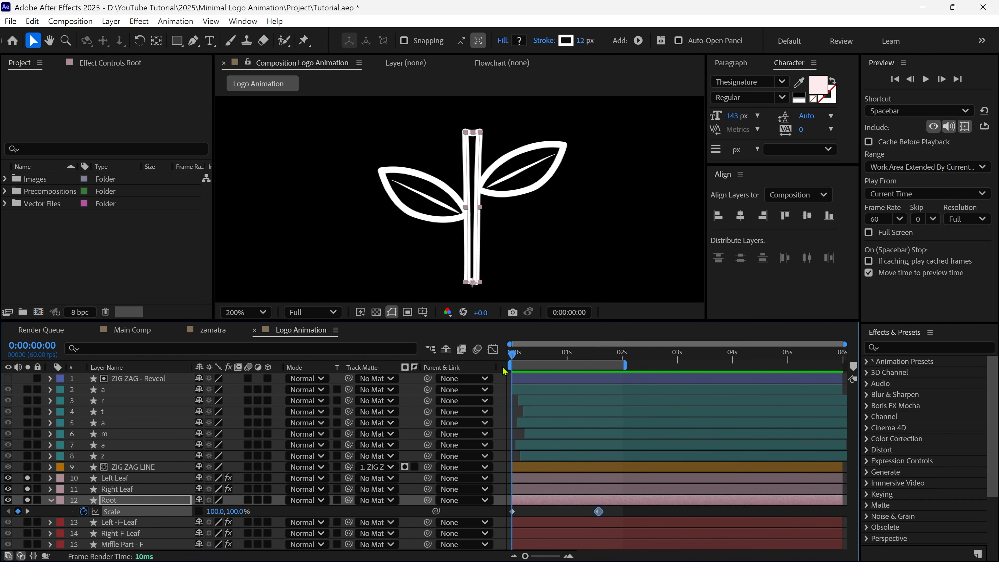
left_click(199, 512)
mouse_move(239, 518)
left_mouse_down()
mouse_move(218, 518)
mouse_move(230, 520)
left_mouse_up()
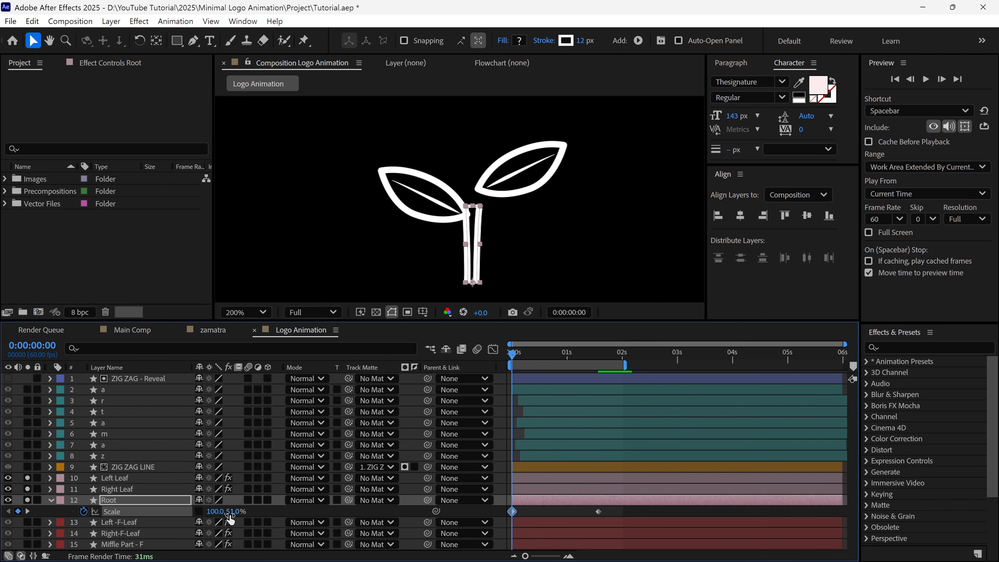
left_click(232, 511)
type("0")
key("Return")
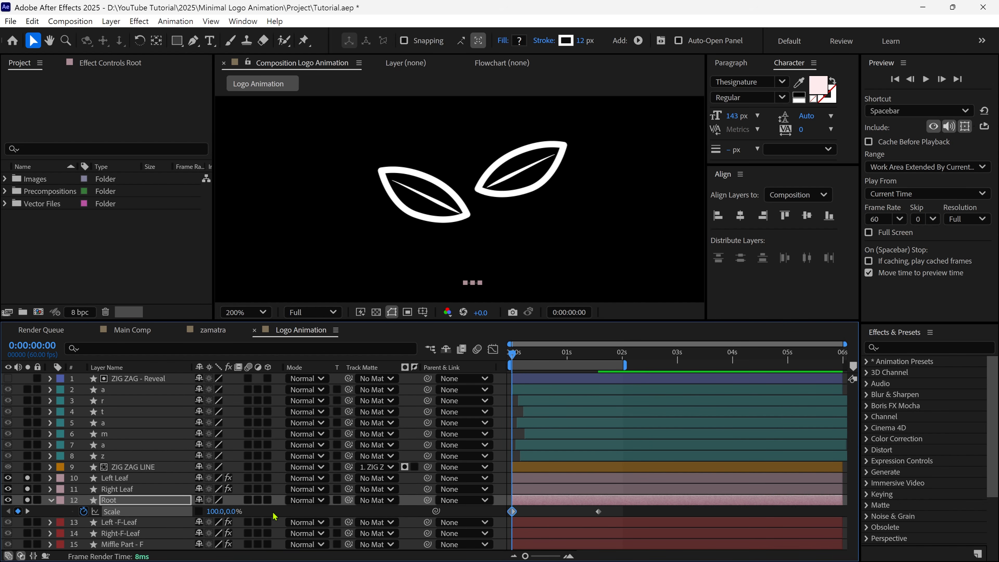
key("space")
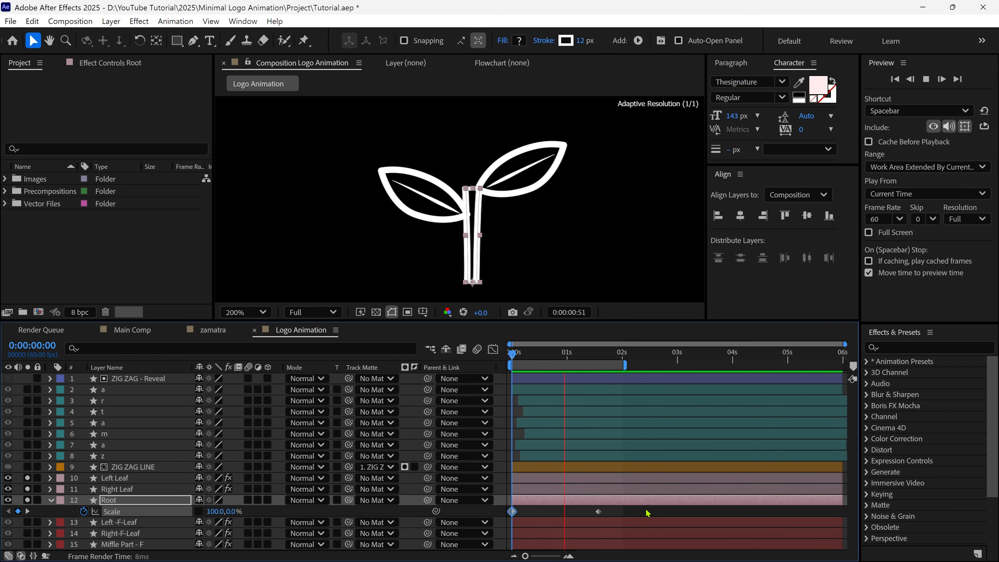
Apply Easy Ease to both Root Scale keyframes, reshape the speed graph to peak early and slow down gradually, and preview it
left_click_drag(630, 506, 508, 517)
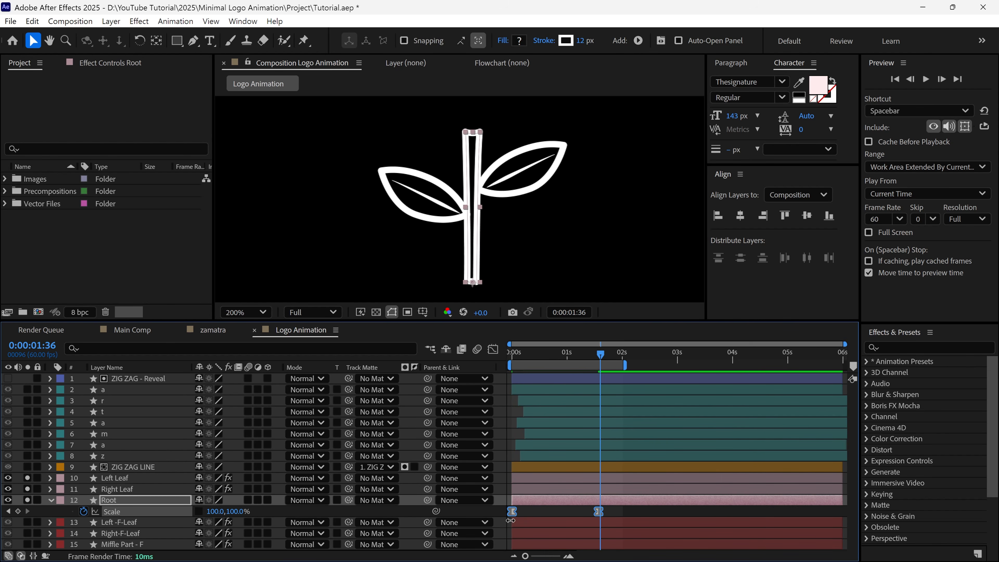
left_click(494, 349)
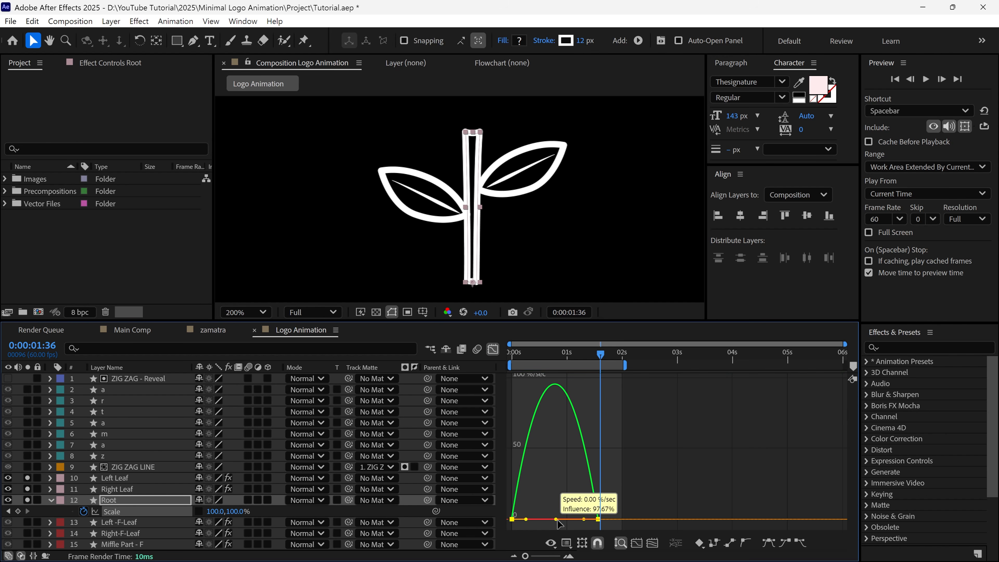
left_click_drag(598, 516, 554, 523)
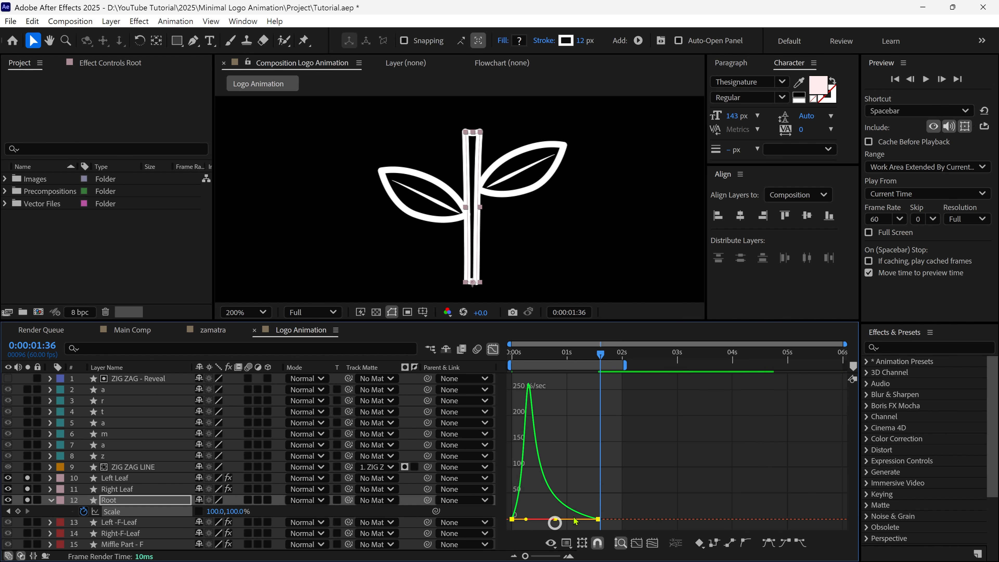
key("space")
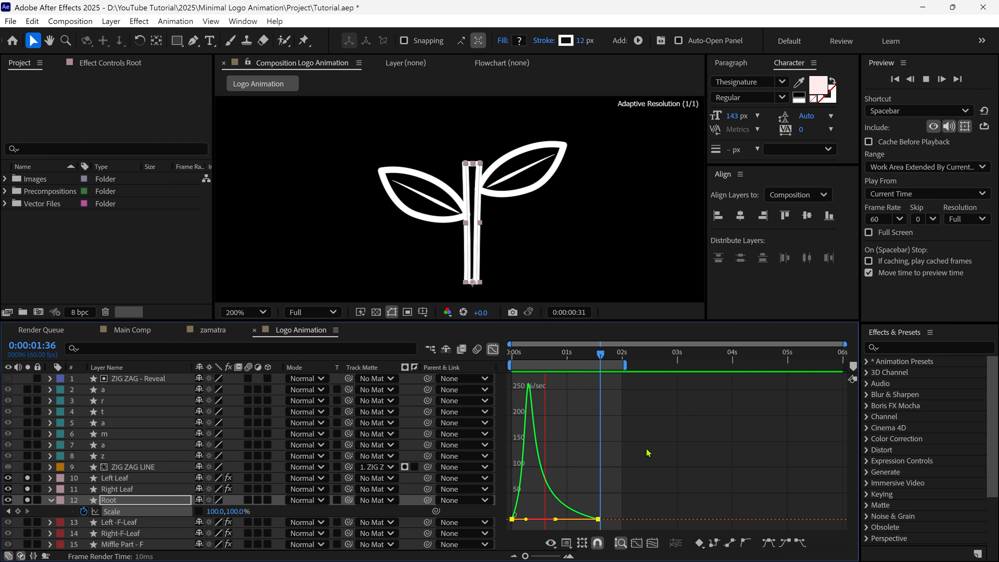
key("space")
Leave the Graph Editor, move the last Root Scale keyframe to 0:00:00:59, and preview the faster growth
left_click(492, 349)
left_click(566, 354)
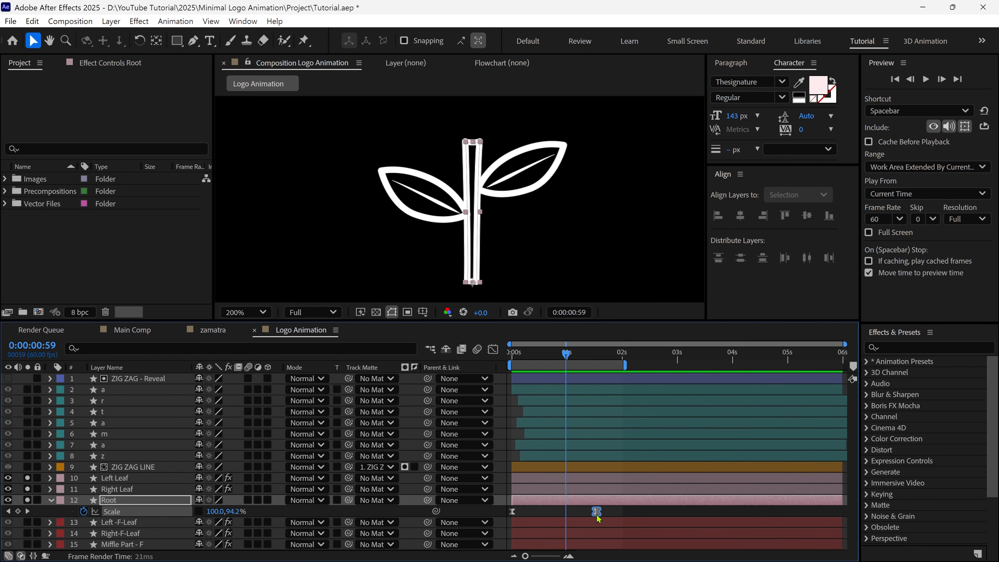
left_click_drag(598, 511, 566, 518)
key("space")
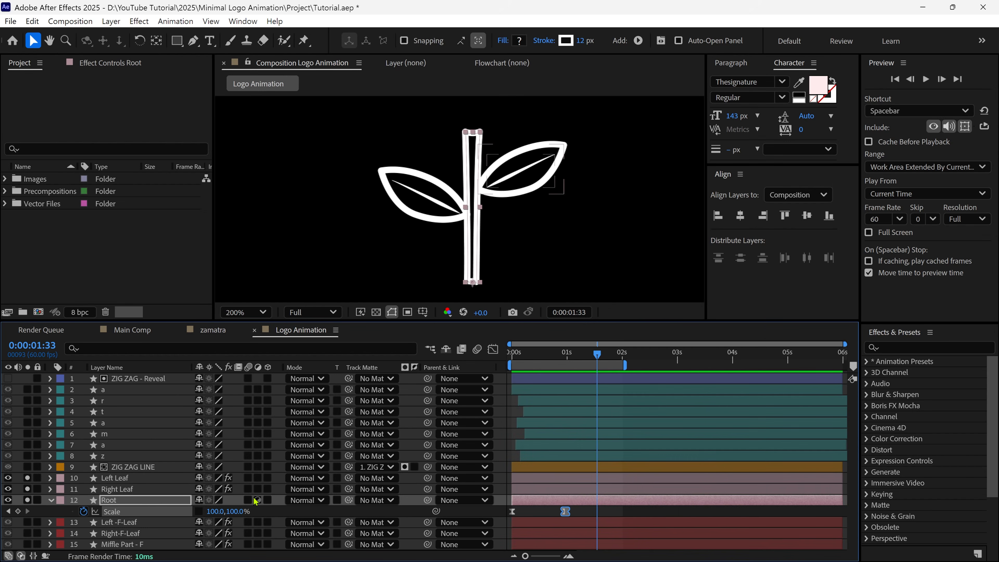
Collapse the Root layer, turn off its solo, and select the Left Leaf layer
left_click(50, 500)
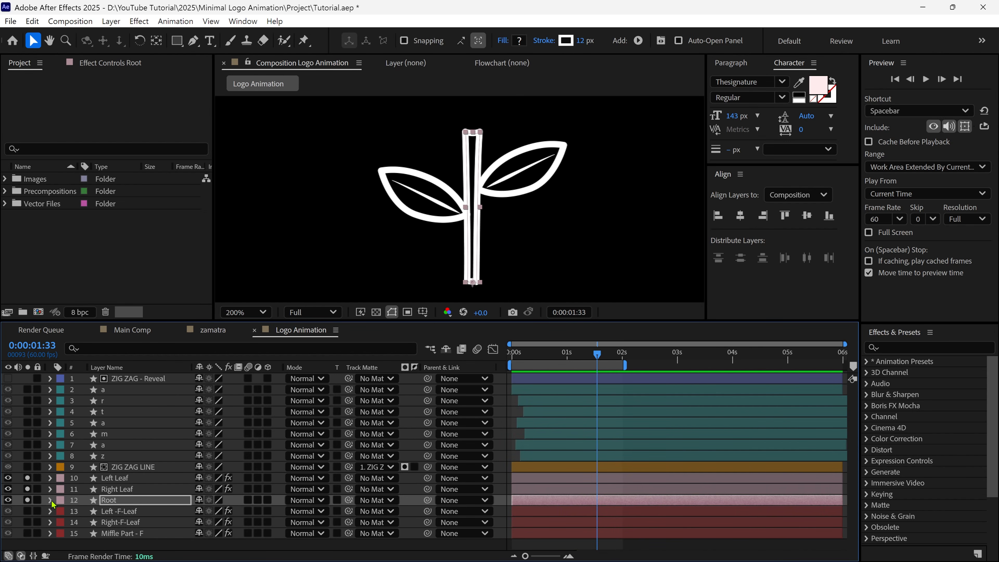
left_click(27, 500)
left_click(136, 478)
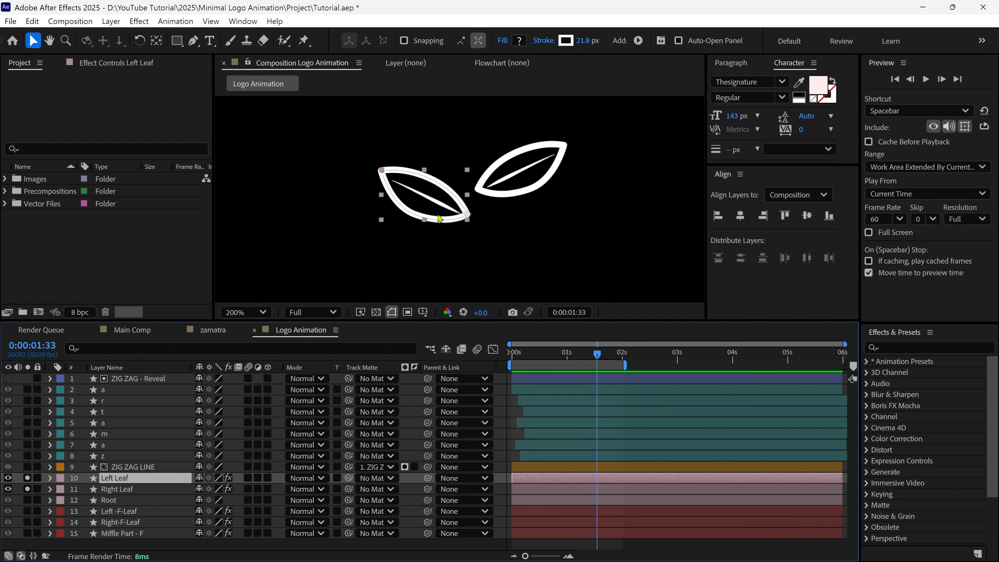
Try to shift the Left Leaf's anchor point slightly at its stem-side tip in the enlarged composition view
key("grave")
key("period")
key("y")
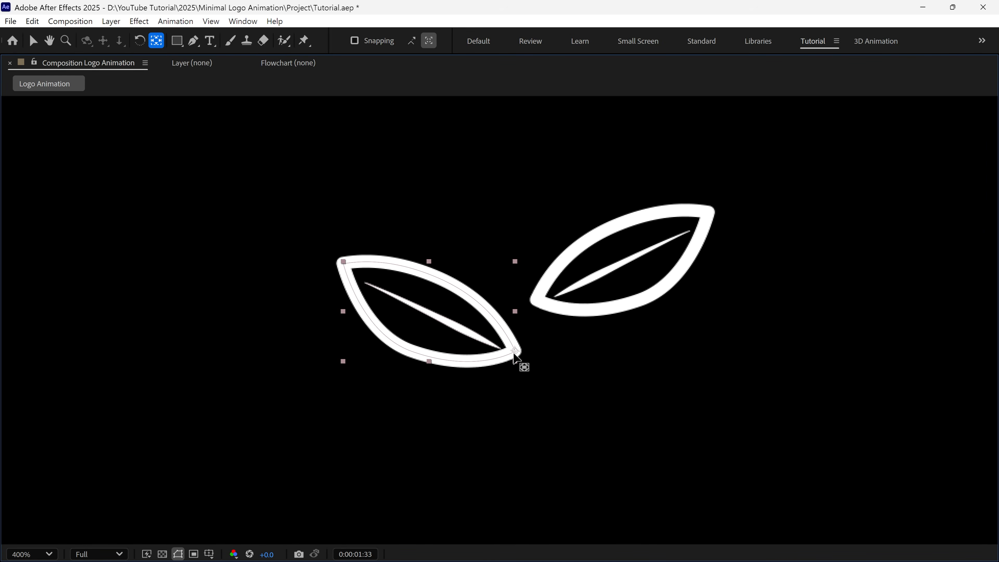
mouse_move(513, 353)
left_mouse_down()
mouse_move(436, 332)
mouse_move(516, 356)
left_mouse_up()
key("ctrl+z")
key("grave")
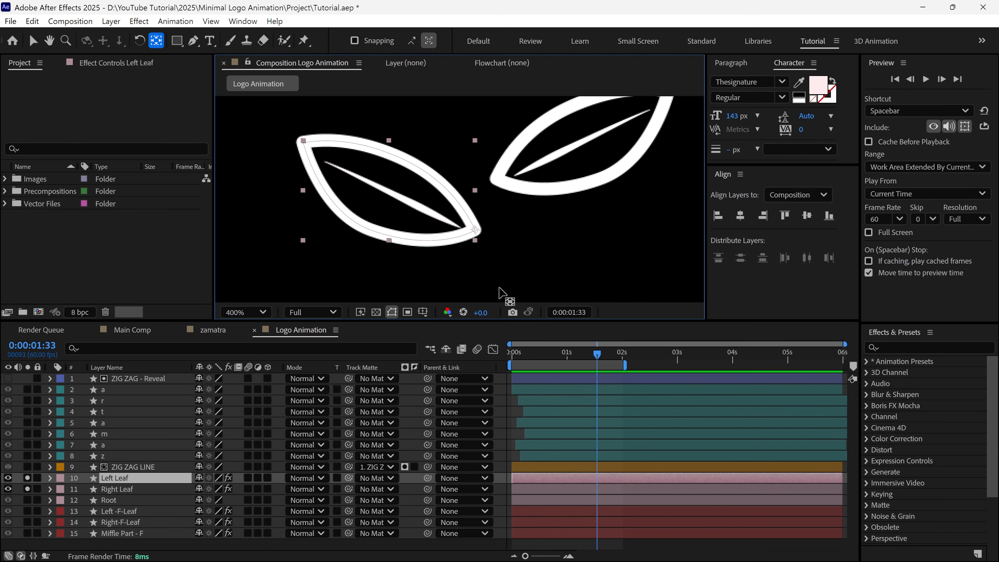
Test-rotate the Left Leaf about its stem-side anchor point and undo the rotation
key("r")
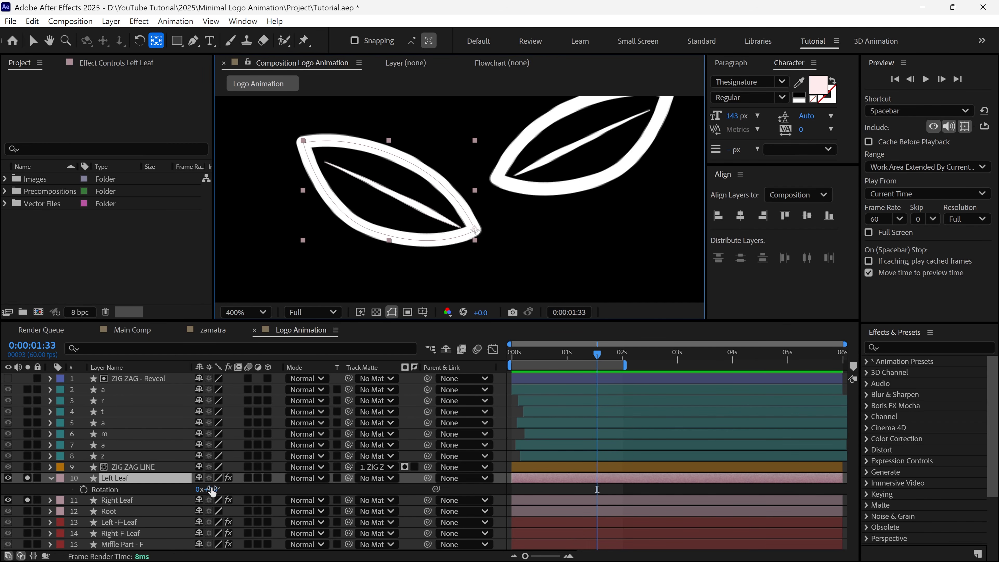
mouse_move(211, 491)
left_mouse_down()
mouse_move(228, 490)
mouse_move(197, 490)
mouse_move(228, 490)
mouse_move(214, 489)
left_mouse_up()
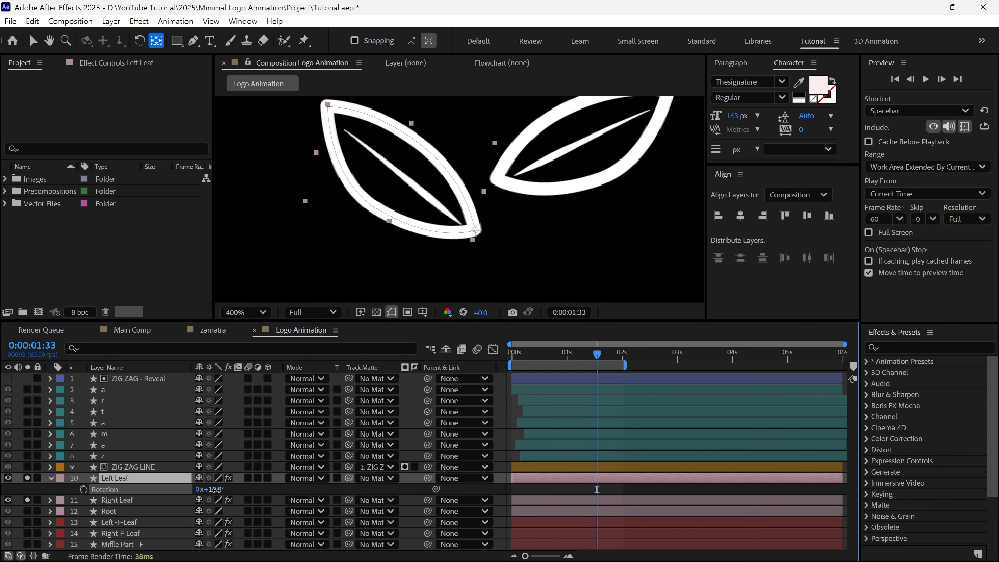
key("ctrl+z")
scroll(533, 229, "down", 2)
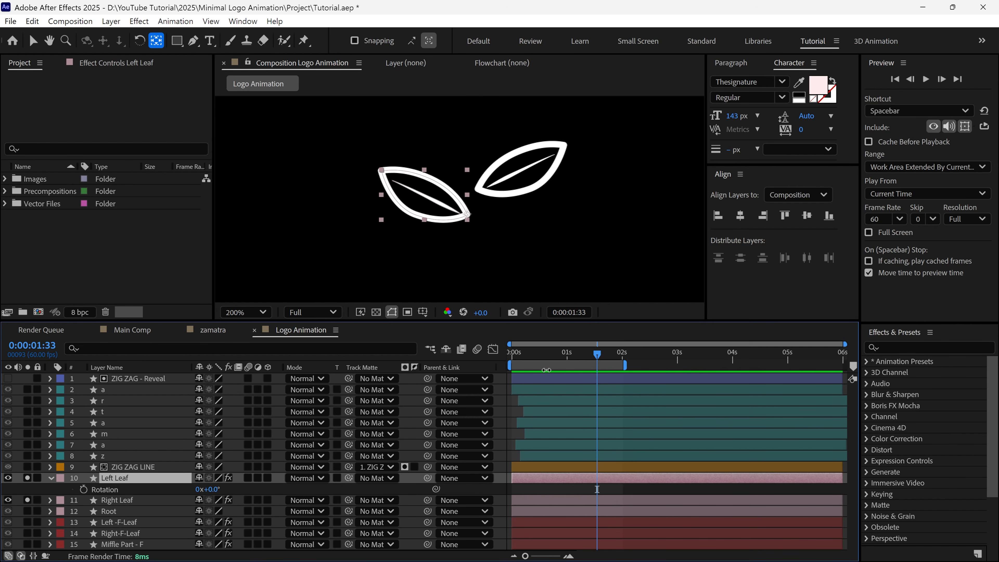
Add Left Leaf Rotation keyframes of 0° at 0:00:02:00 and 8° at 0:00:01:19
left_click_drag(609, 369, 624, 371)
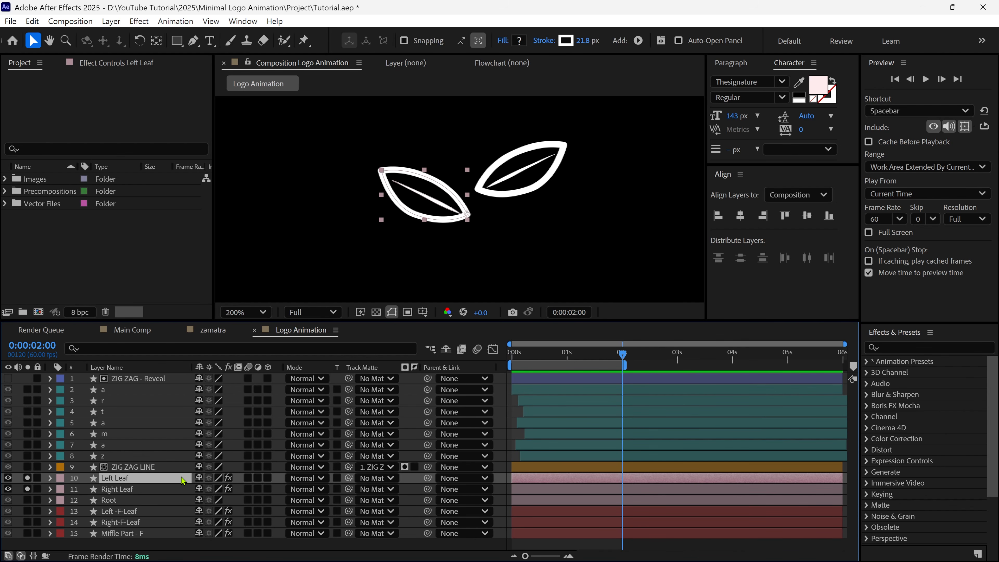
key("r")
left_click(83, 489)
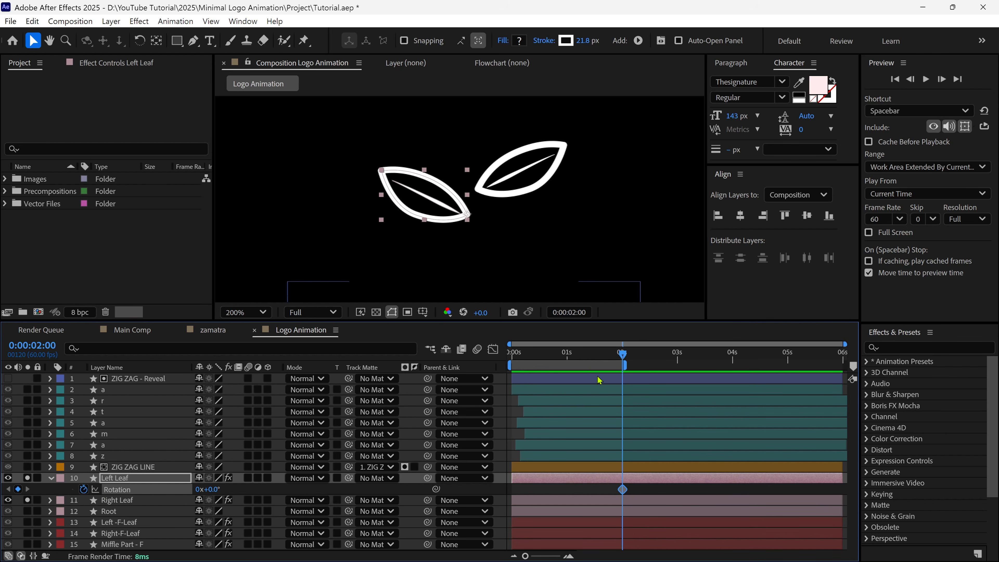
left_click_drag(620, 363, 584, 368)
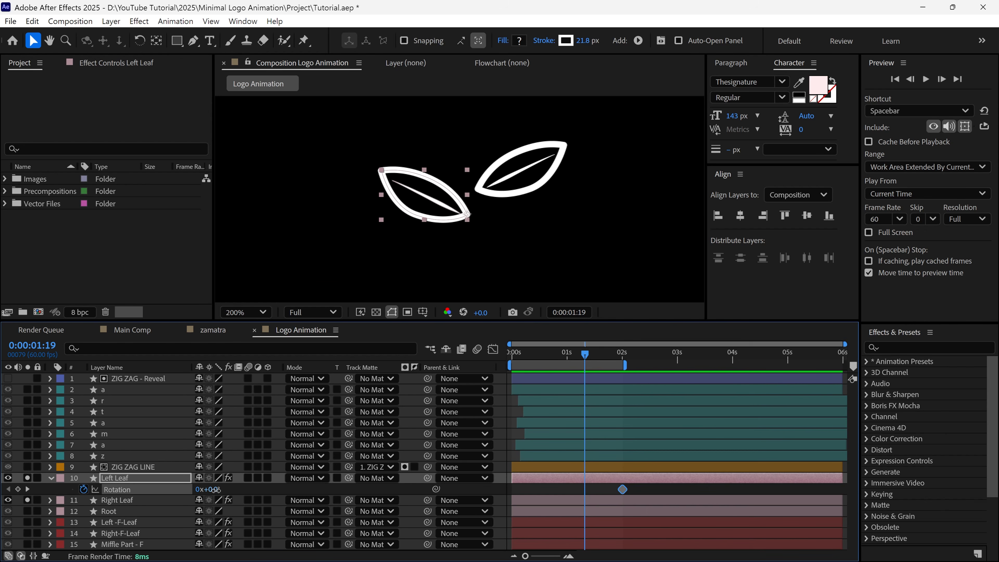
left_click_drag(211, 489, 220, 489)
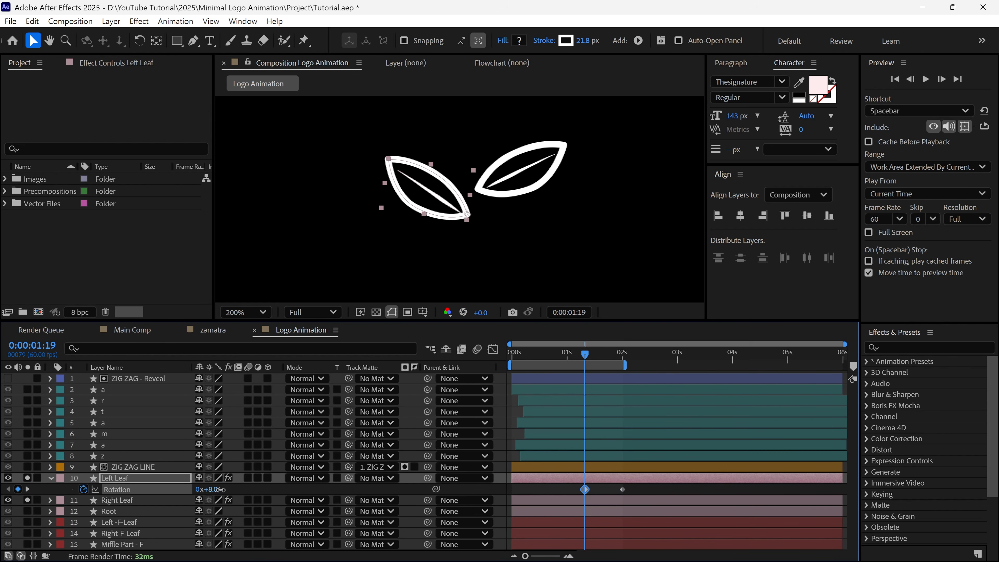
Set the Left Leaf's Rotation to -15° at 0:00:00:37 and 40° at 0:00:00:00, and preview the swing
left_click_drag(584, 359, 545, 360)
left_click_drag(215, 488, 202, 492)
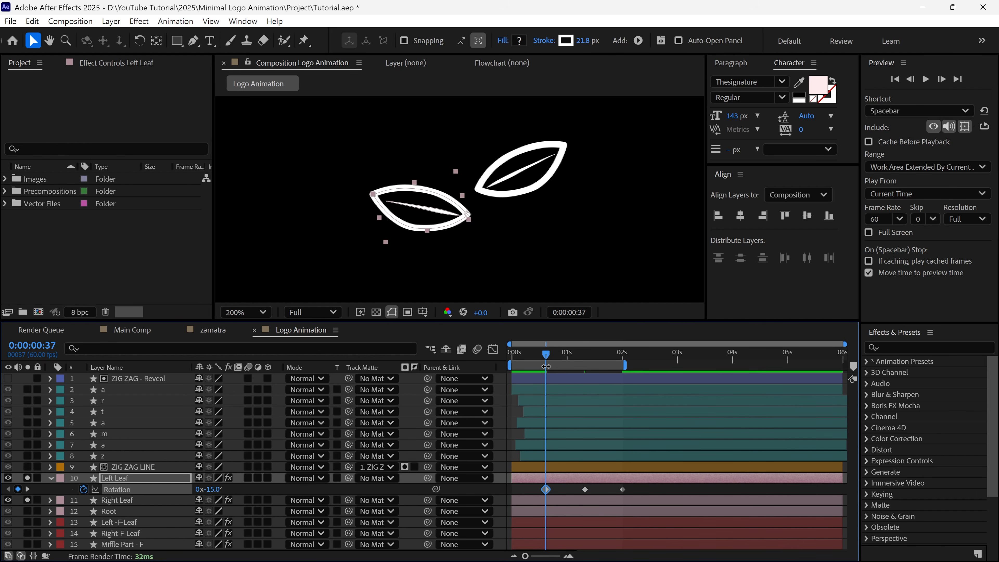
left_click_drag(544, 360, 501, 365)
left_click_drag(216, 492, 246, 485)
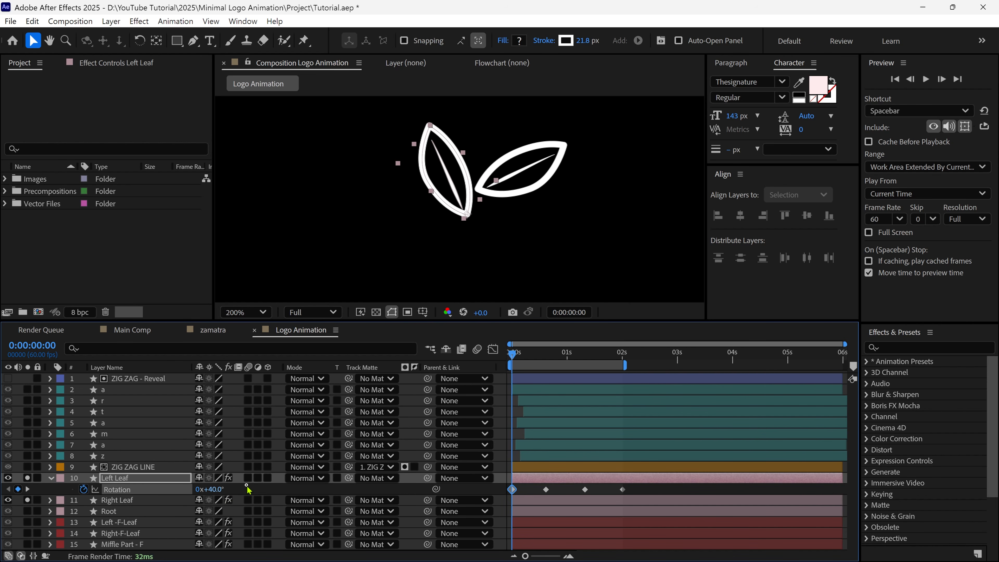
key("space")
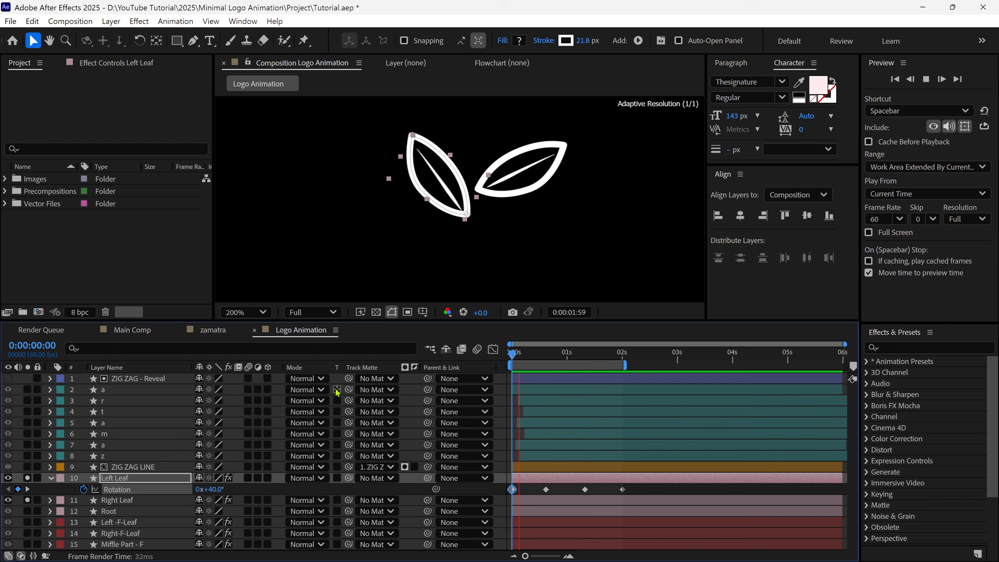
Nudge the Left Leaf's second Rotation keyframe slightly later and add a Scale keyframe at 0:00:00:59
left_click_drag(581, 371, 567, 373)
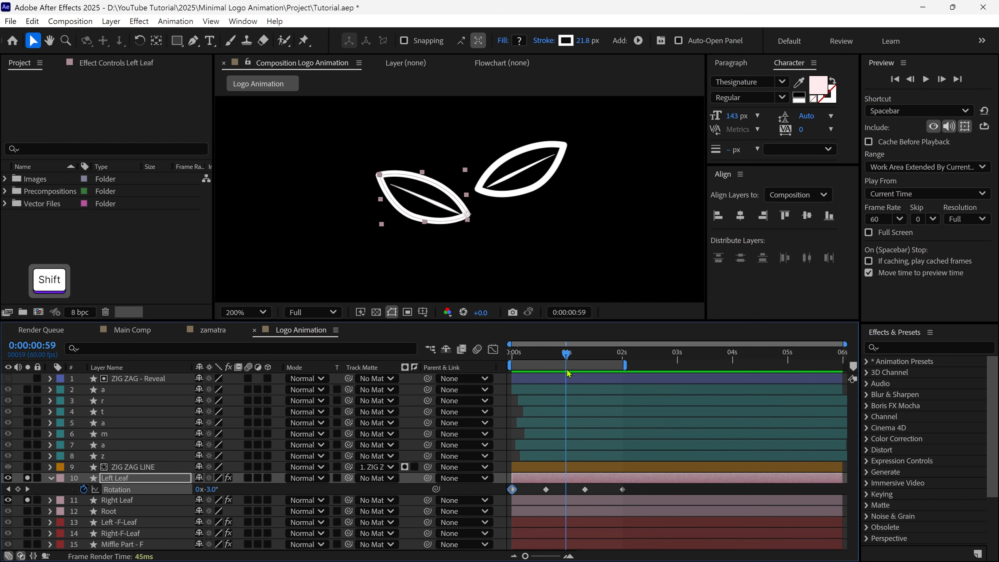
left_click_drag(546, 489, 547, 491)
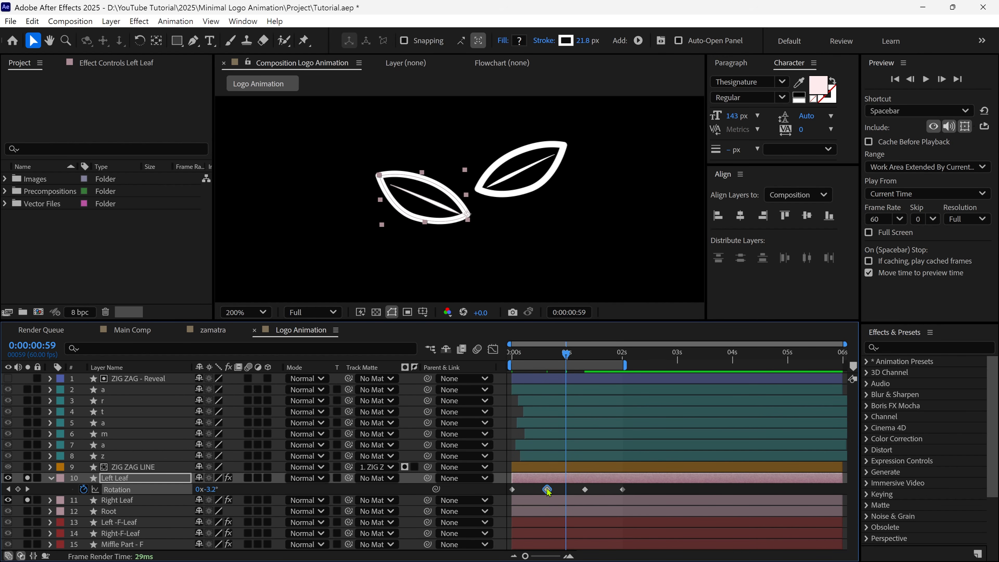
key("s")
left_click(83, 489)
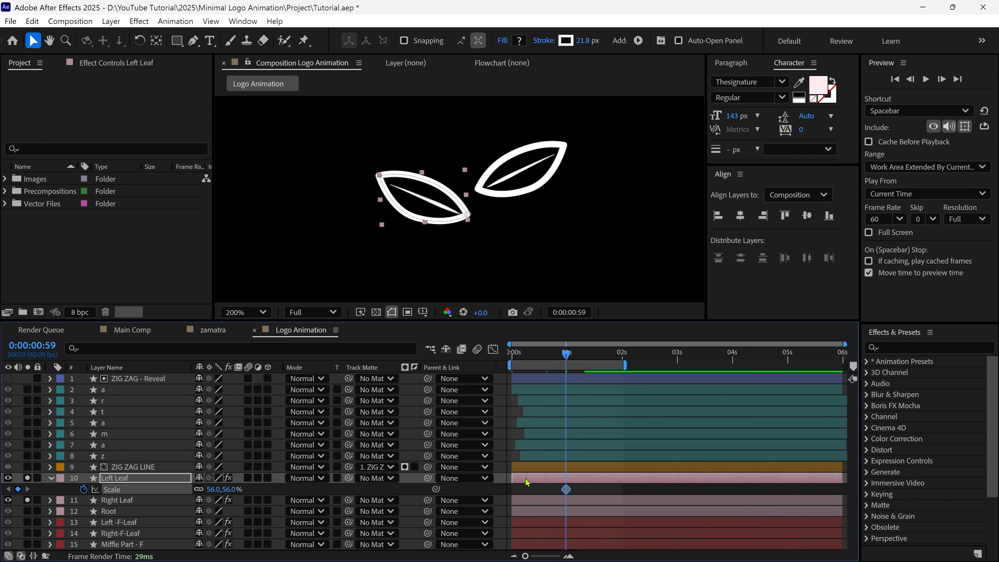
Show Rotation alongside Scale, set the Left Leaf's Scale to 0% at 0:00:00:00, and preview the growth
key("shift+r")
left_click_drag(567, 356, 511, 357)
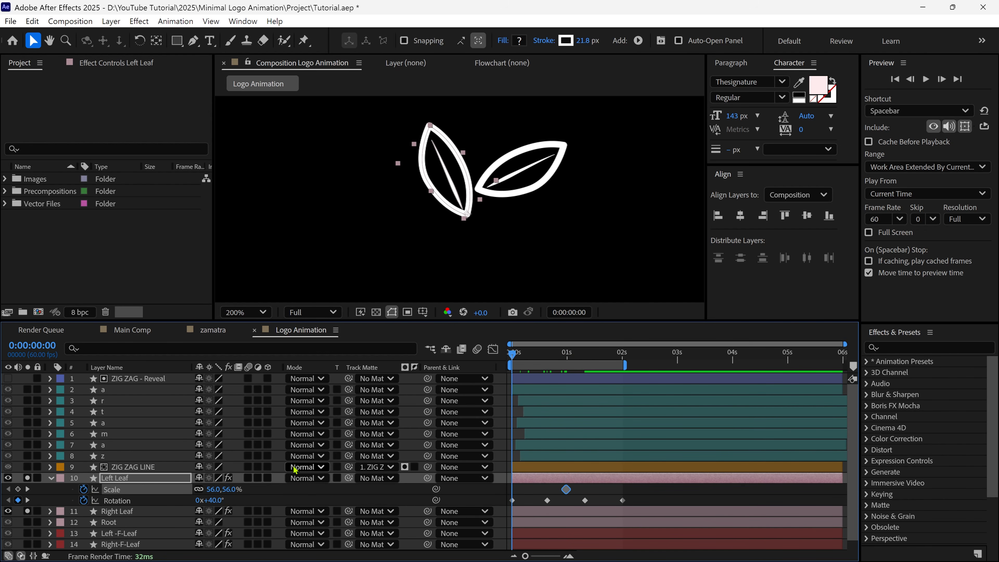
left_click(215, 489)
type("0")
key("Return")
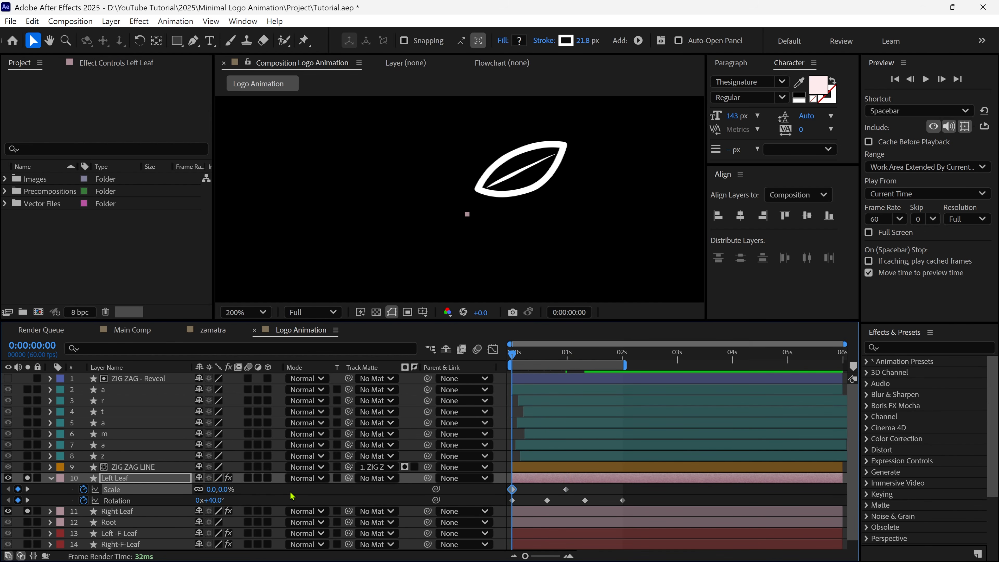
key("space")
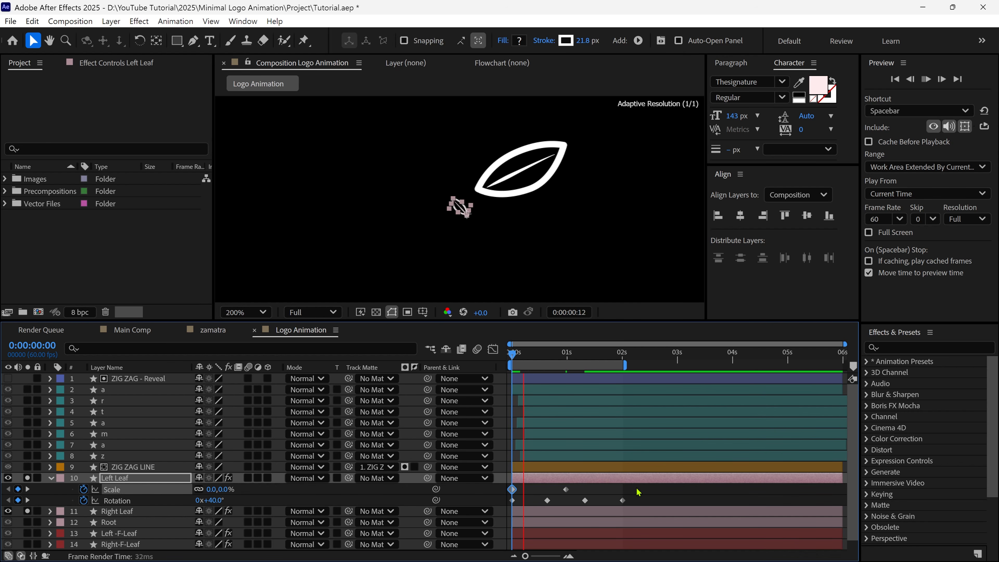
key("space")
Move the Left Leaf's last Scale keyframe earlier to line up with its second Rotation keyframe, and preview the faster growth
left_click_drag(565, 490, 548, 492)
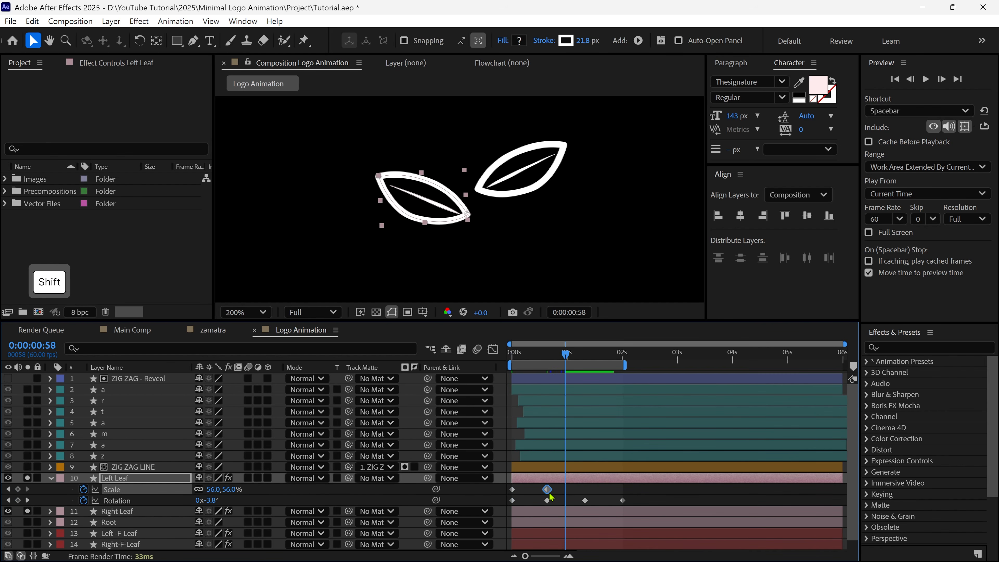
left_click_drag(525, 354, 504, 361)
key("space")
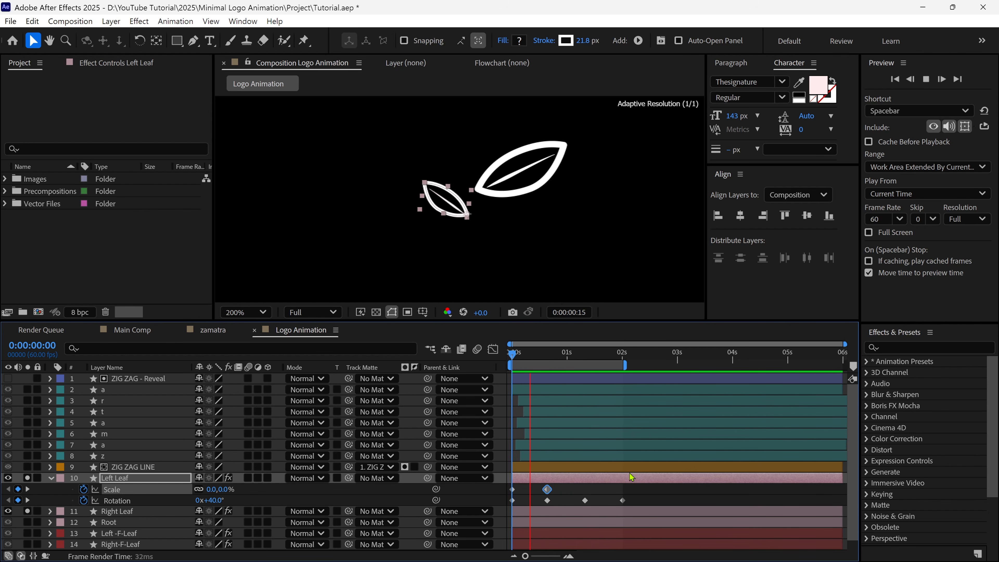
key("space")
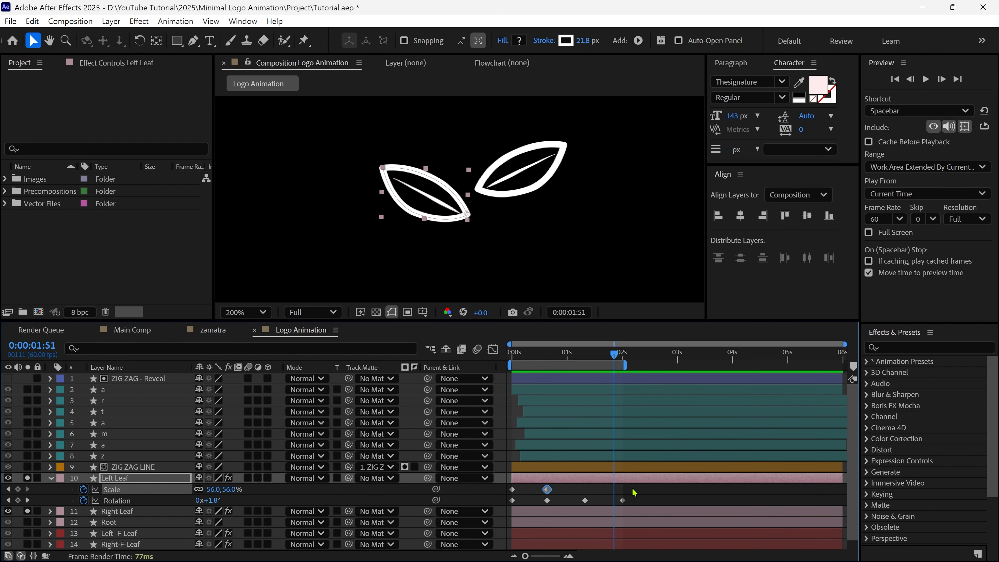
Apply Easy Ease to all Left Leaf Scale and Rotation keyframes and preview the smoothed motion
left_click_drag(630, 488, 513, 515)
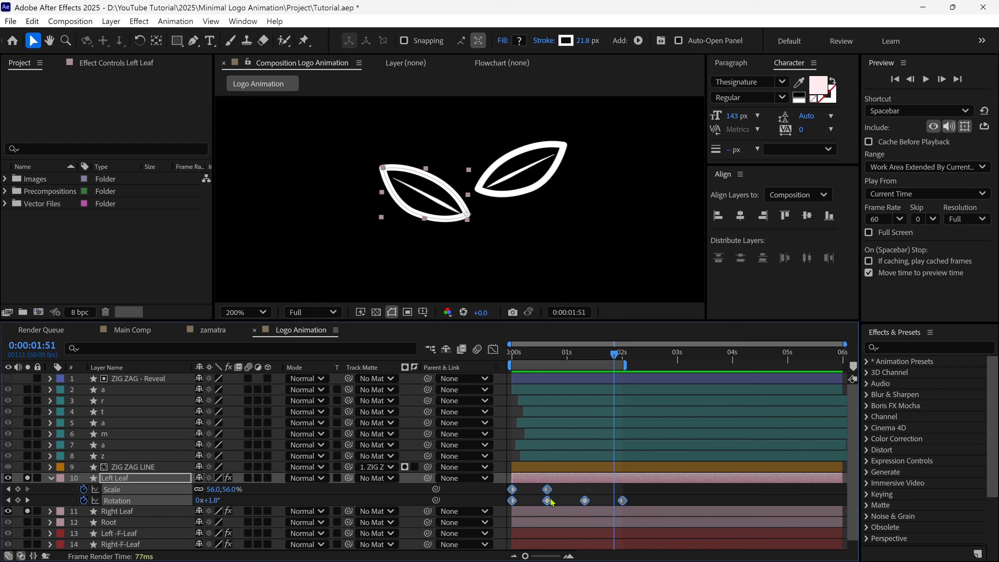
key("F9")
key("space")
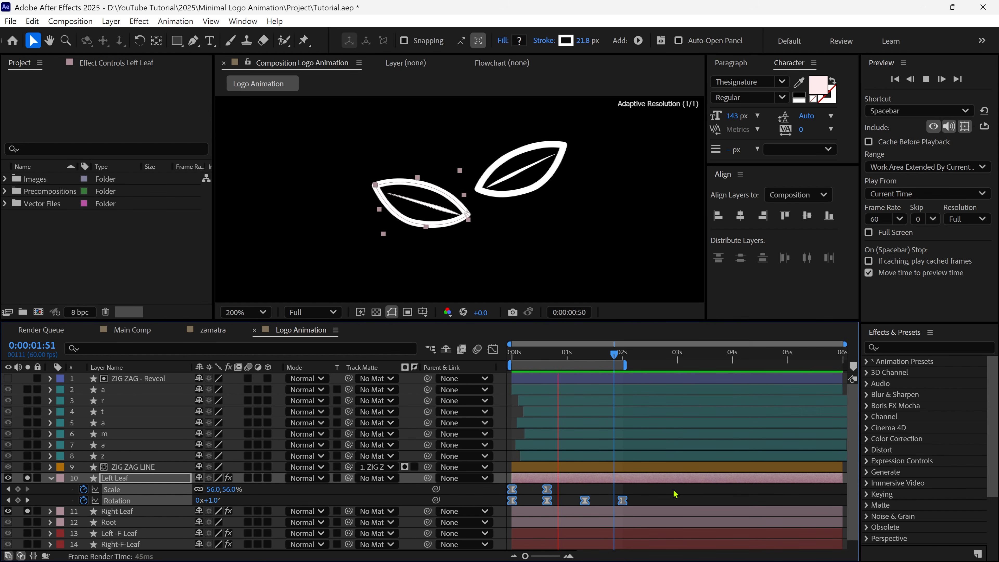
key("space")
left_click(573, 496)
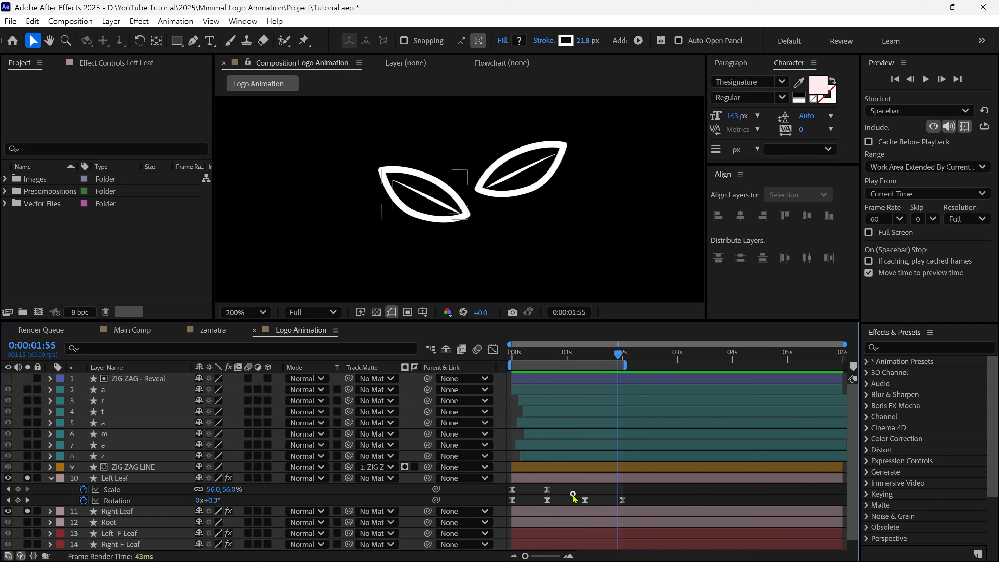
Shift all four Left Leaf Rotation keyframes later so they start at 0:00:00:13, and return to the composition's start
left_click_drag(553, 356, 520, 370)
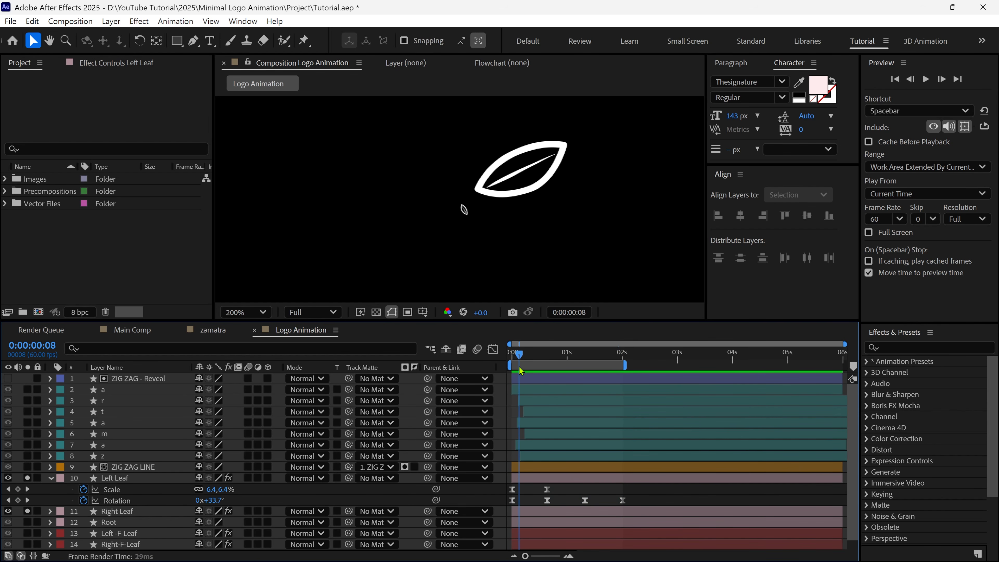
left_click_drag(645, 503, 526, 507)
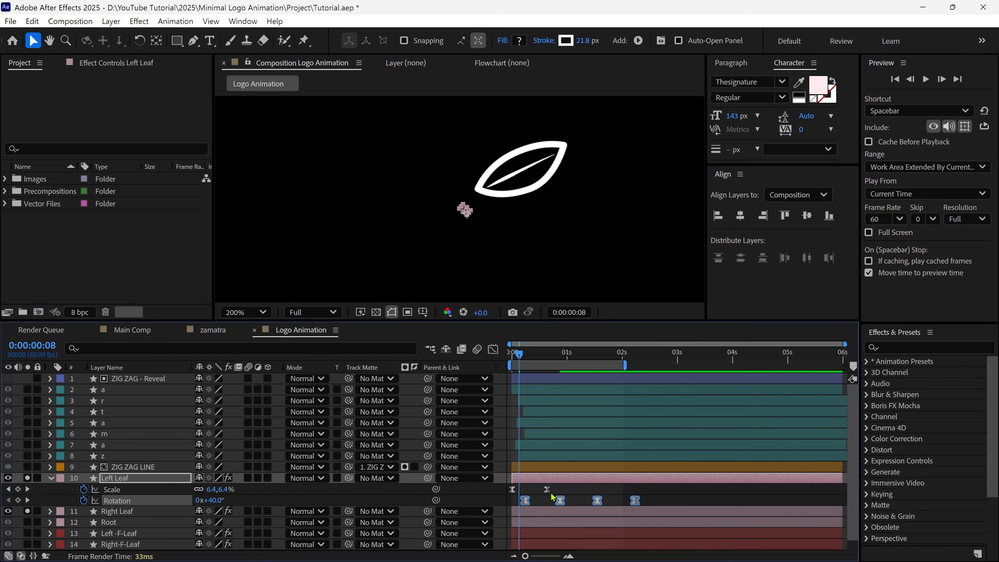
left_click_drag(521, 355, 508, 354)
Preview the delayed leaf swing and extend the work area end past the last Left Leaf Rotation keyframe
key("space")
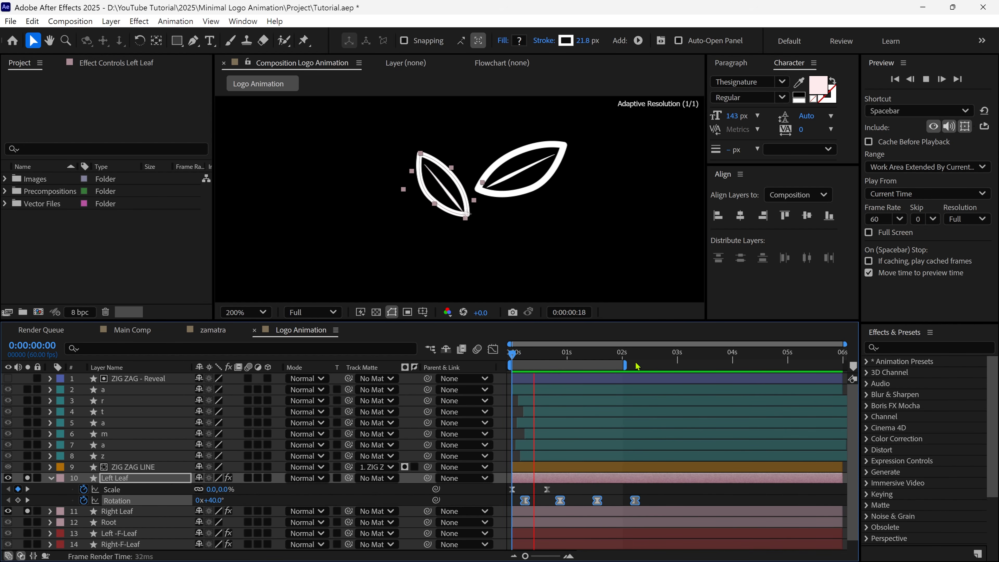
left_click(642, 355)
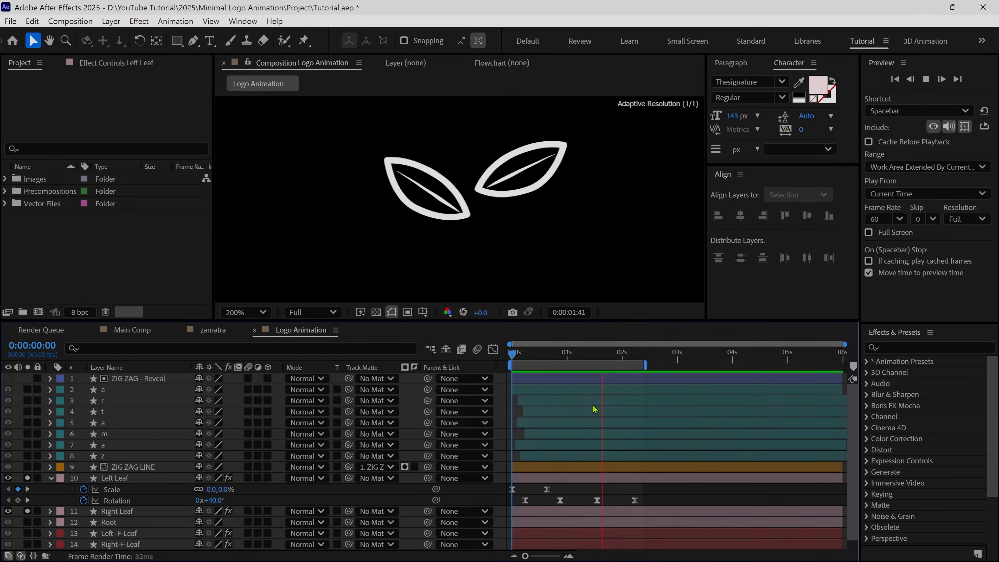
key("space")
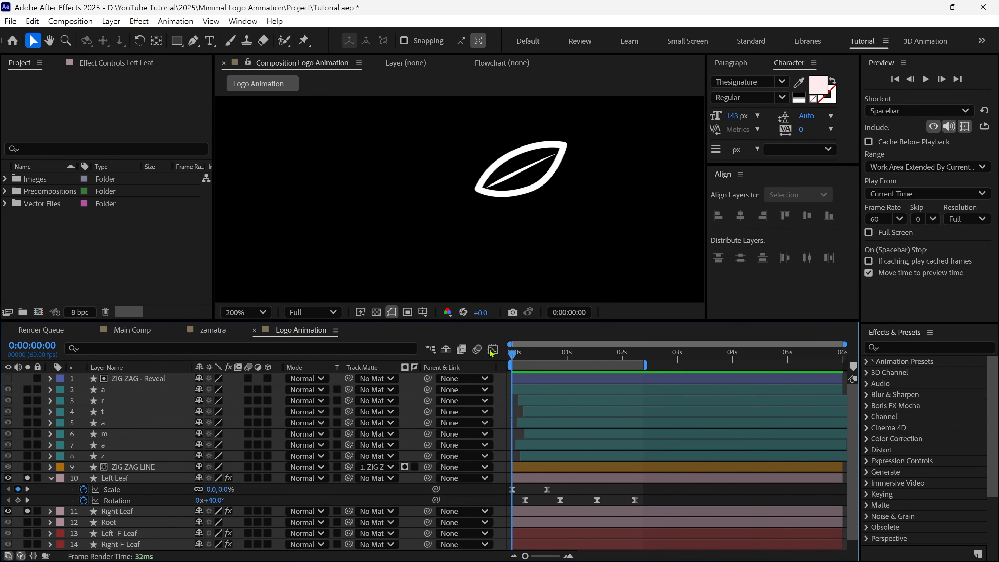
Add Right Leaf Rotation keyframes of 0° at 0:00:02:14 and -8° at 0:00:01:33
left_click_drag(512, 354, 637, 380)
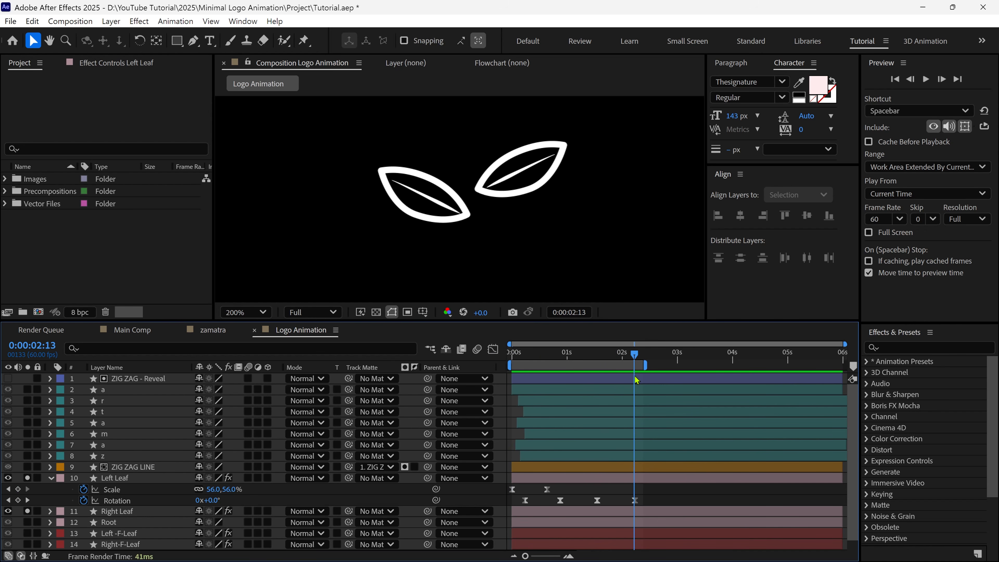
left_click(118, 512)
key("r")
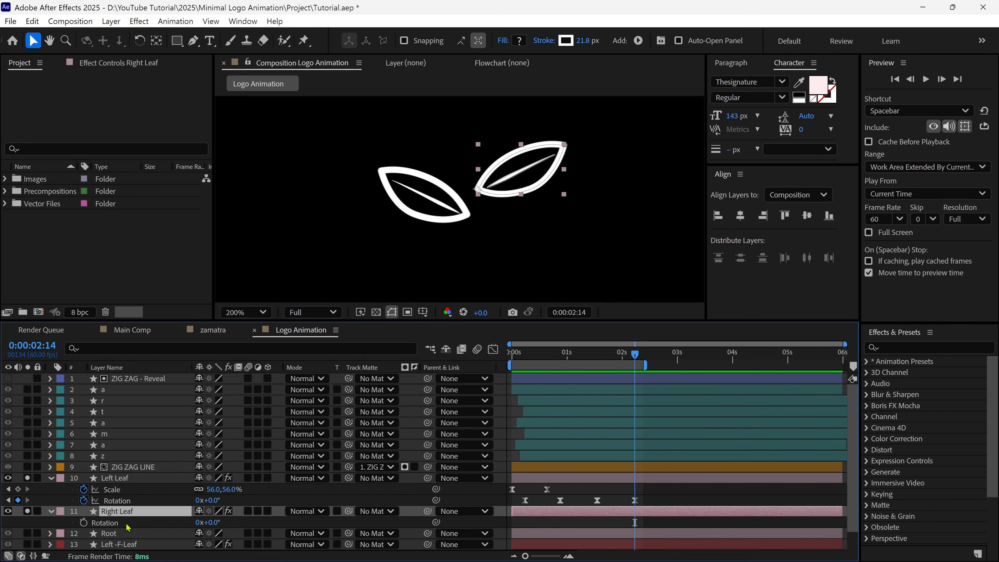
left_click(84, 522)
left_click(608, 356, "shift")
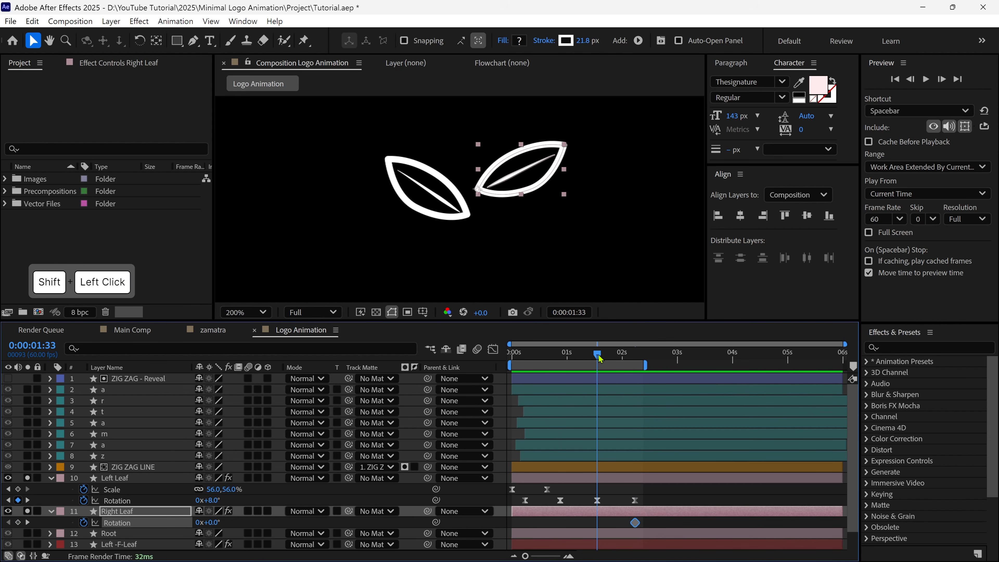
left_click(214, 522)
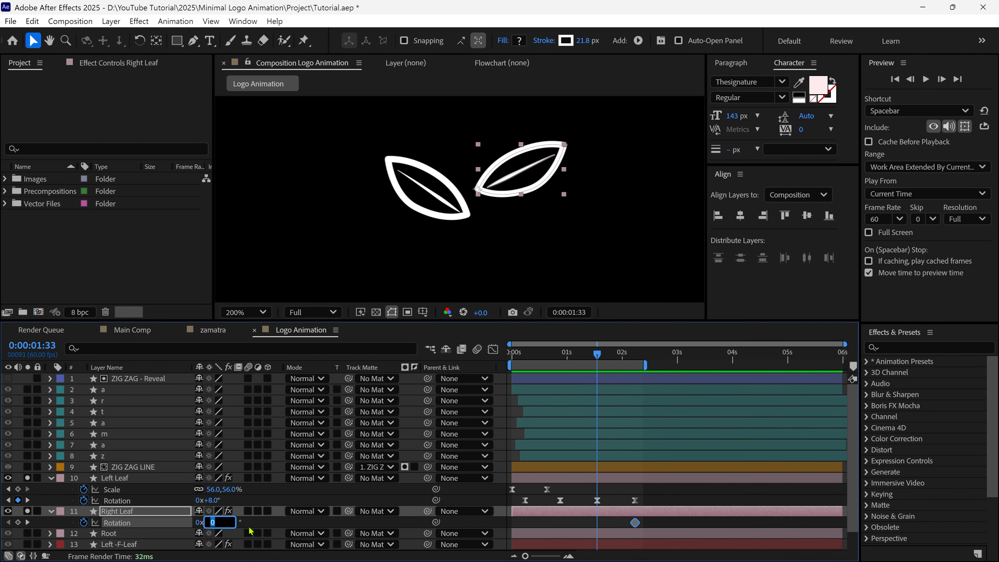
type("-8")
key("Return")
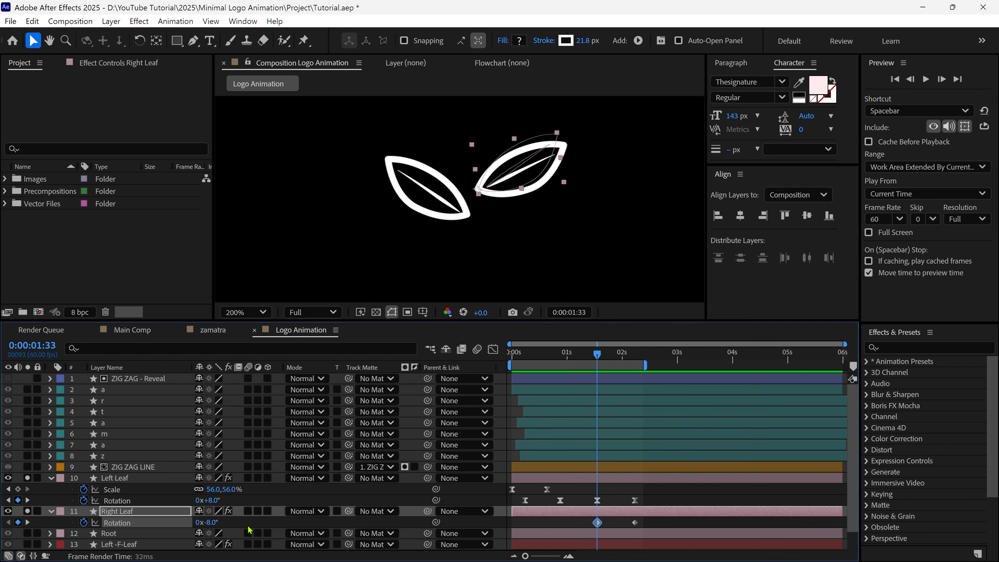
Set the Right Leaf's Rotation to 15° at 0:00:00:52, matching the Left Leaf's second Rotation keyframe in time
key("j")
left_click(214, 523)
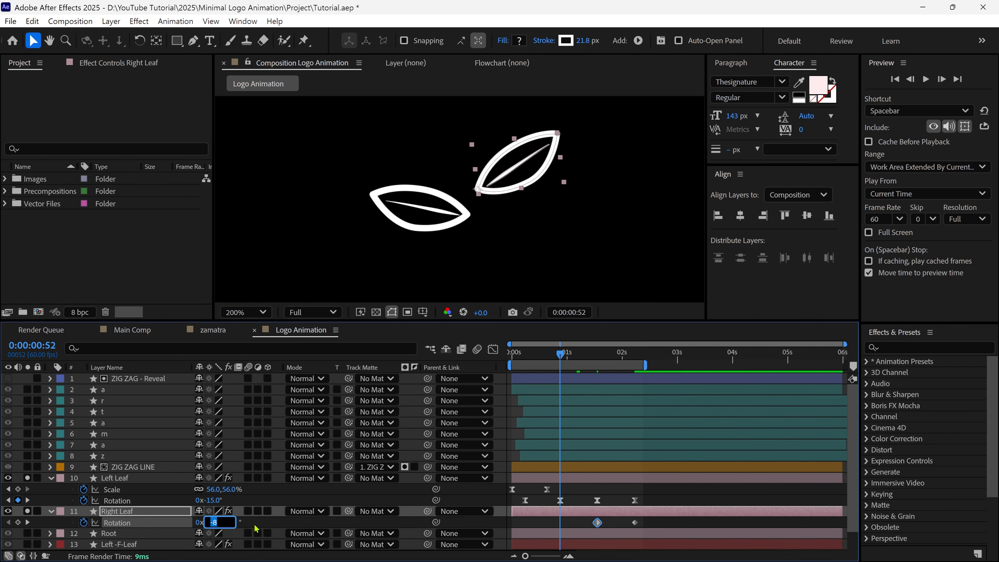
type("15")
key("Return")
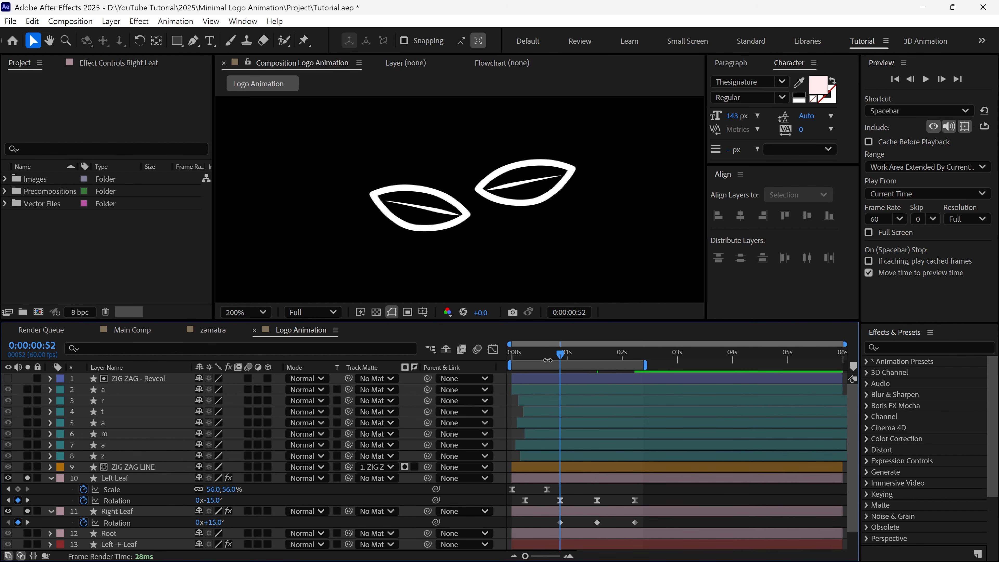
Set the Right Leaf's Rotation to -40° in a new keyframe aligned with the Left Leaf's first Rotation keyframe
left_click(526, 356, "shift")
left_click(215, 522)
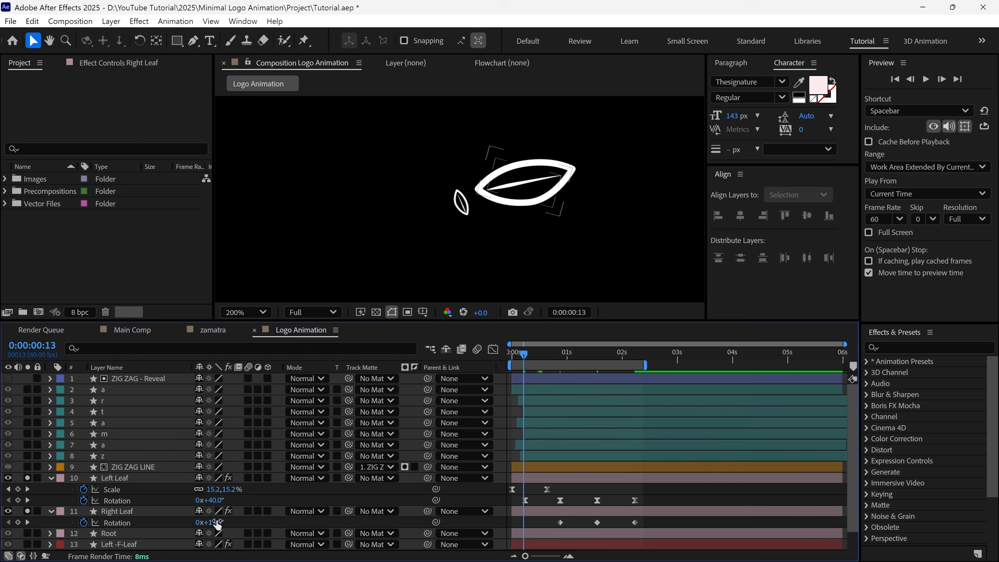
type("0x-40")
key("Return")
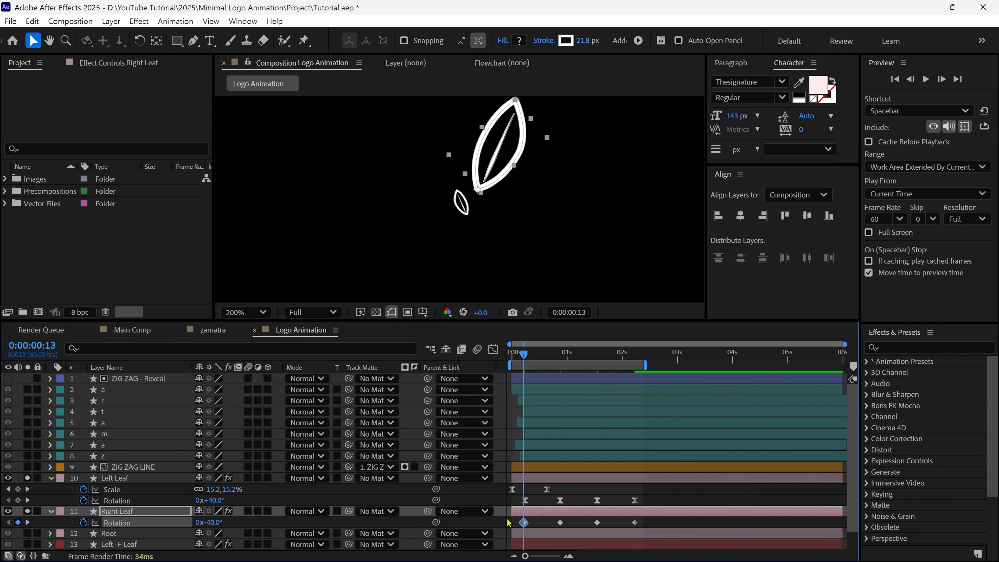
left_click_drag(524, 522, 524, 524)
left_click(525, 353, "shift")
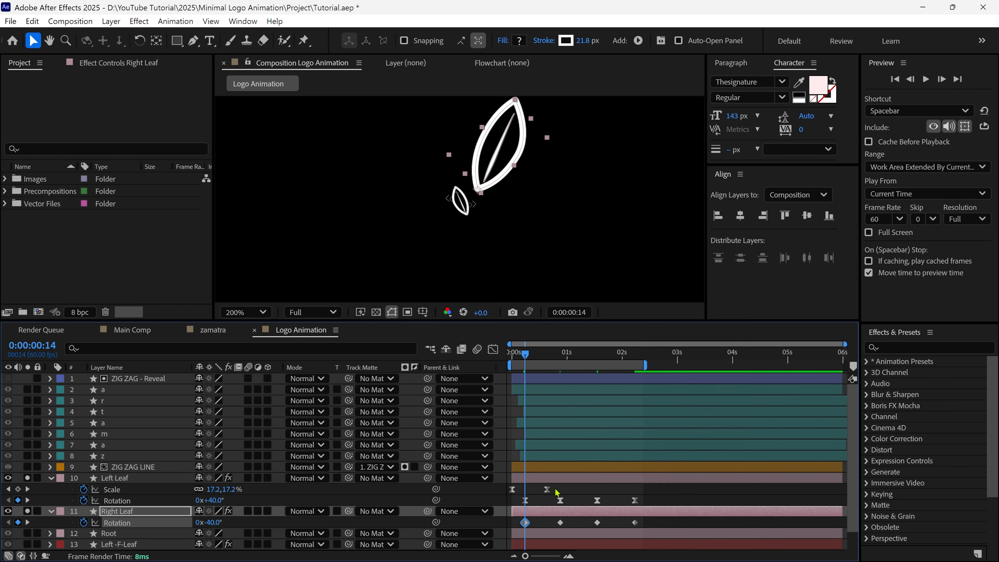
Copy both Left Leaf Scale keyframes and paste them onto the Right Leaf's Scale at 0:00:00:00
left_click_drag(554, 486, 483, 495)
key("ctrl+c")
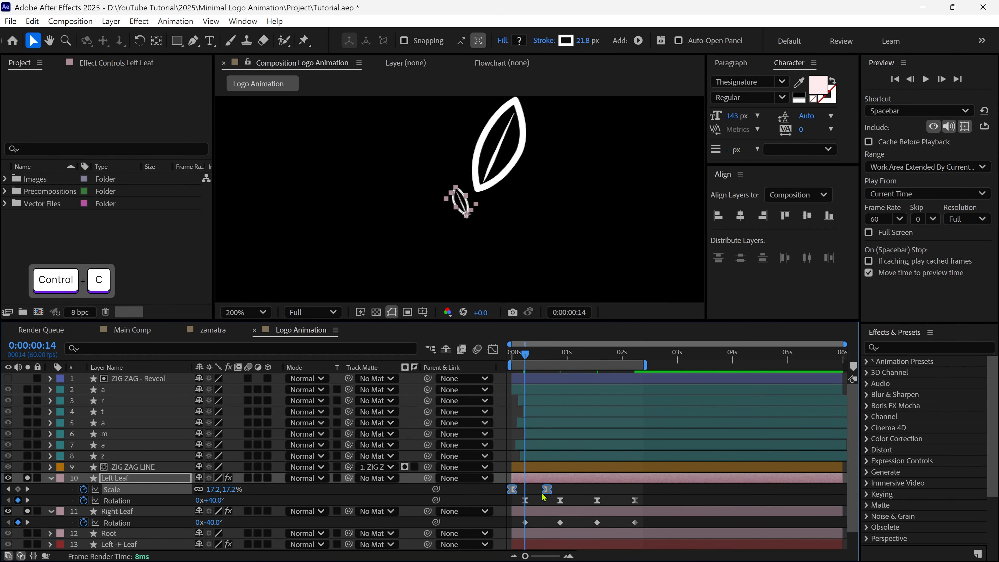
left_click(537, 511)
key("s")
key("Home")
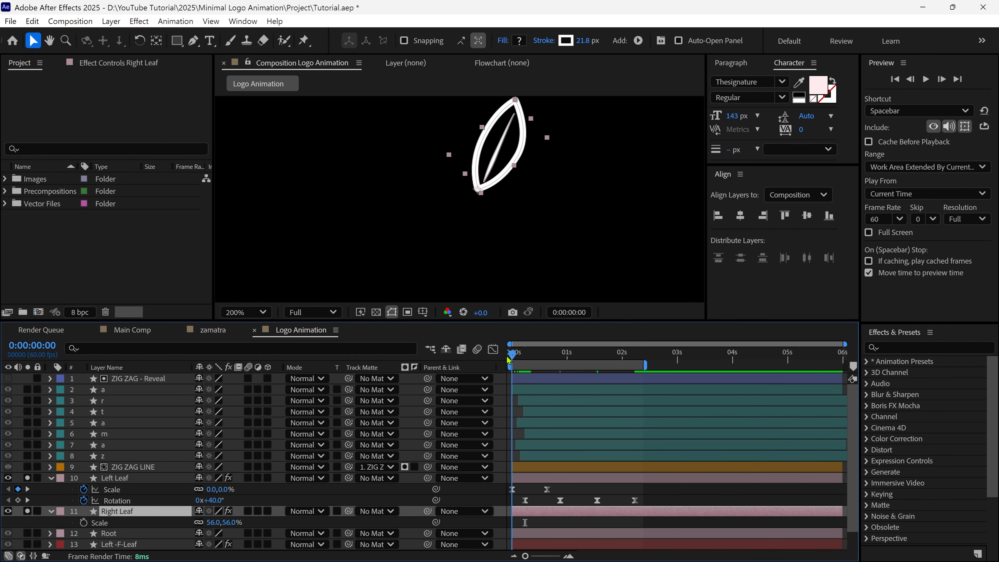
left_click(138, 523)
key("ctrl+v")
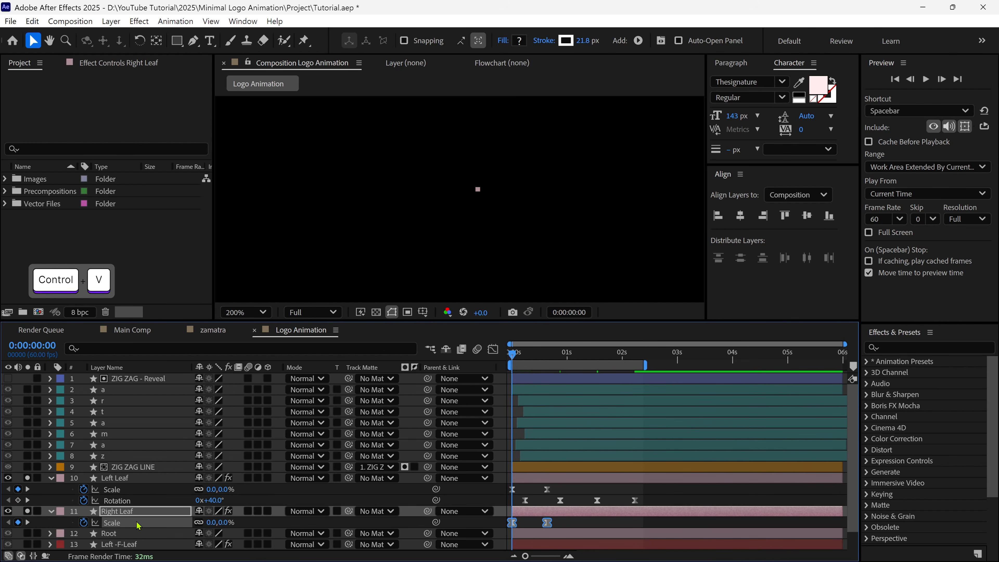
Apply Easy Ease to all four Right Leaf Rotation keyframes and preview the swing of both leaves
key("space")
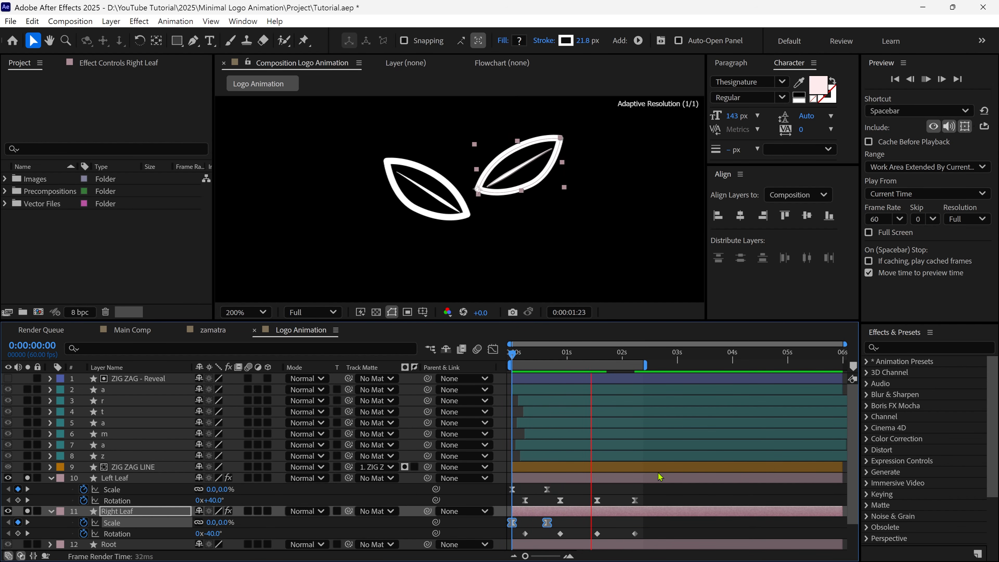
key("space")
left_click_drag(660, 527, 502, 544)
key("F9")
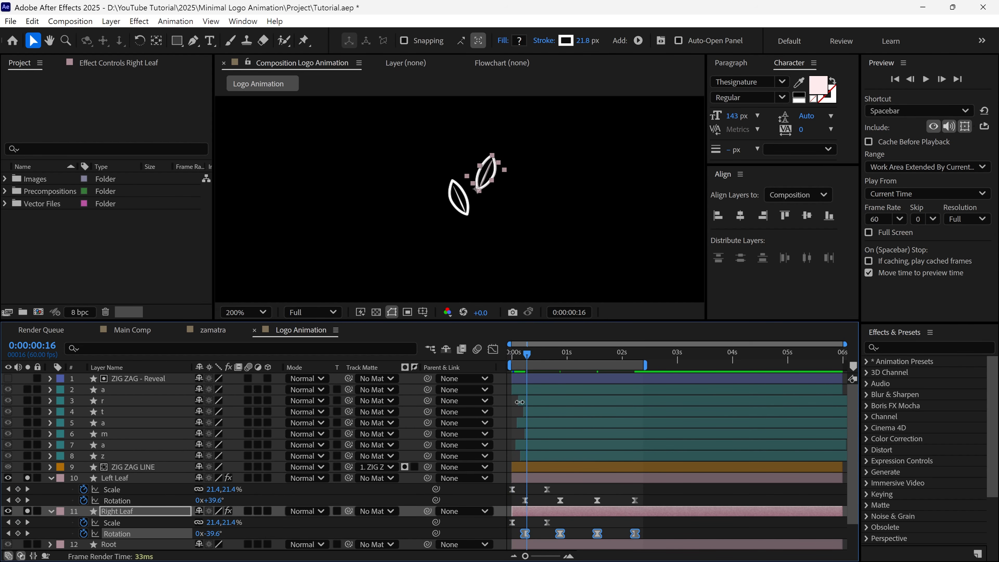
key("space")
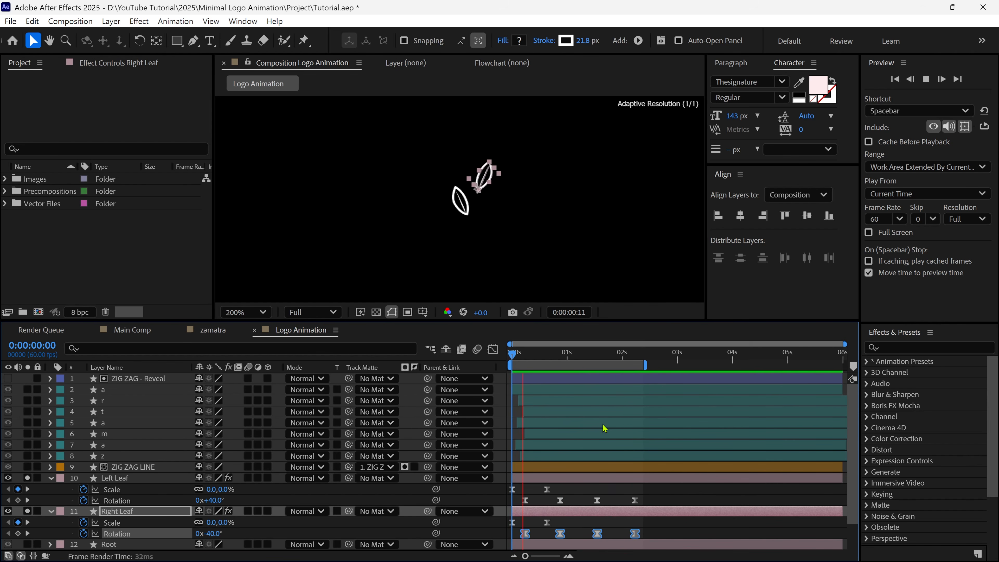
key("space")
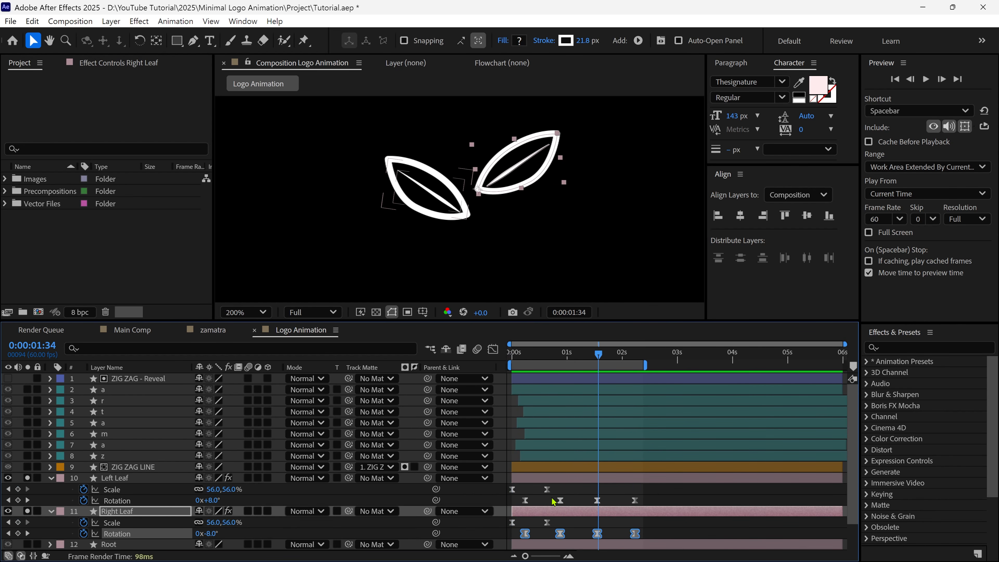
Shift the Left Leaf layer to start about 12 frames later and preview both leaves together with the Root stem
left_click(565, 497)
left_click_drag(528, 480, 544, 480)
key("space")
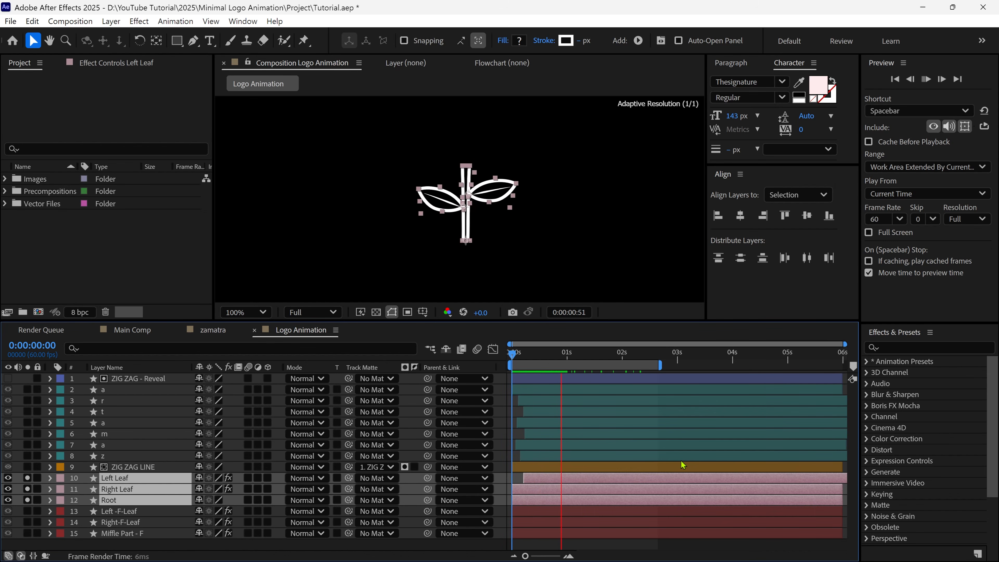
key("space")
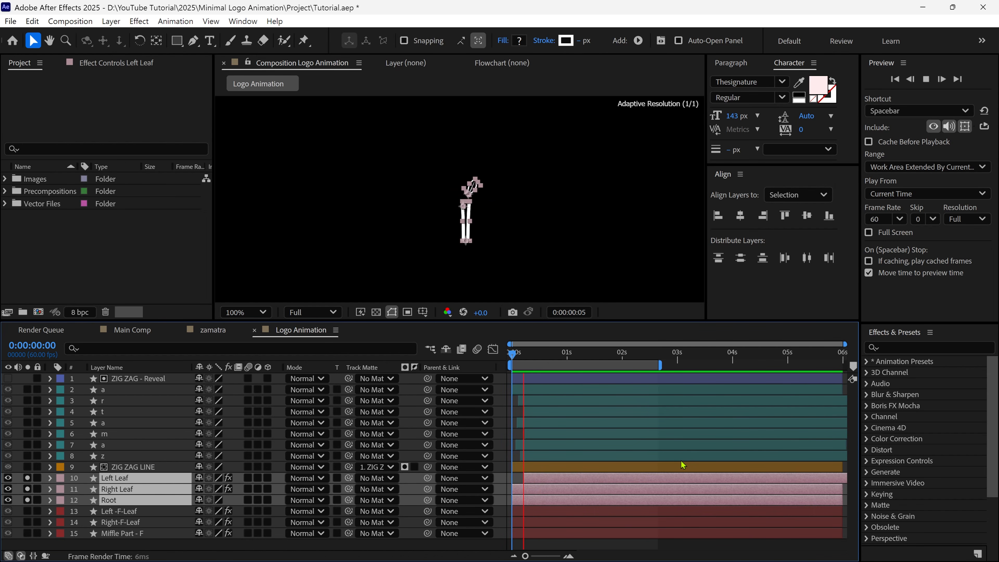
key("space")
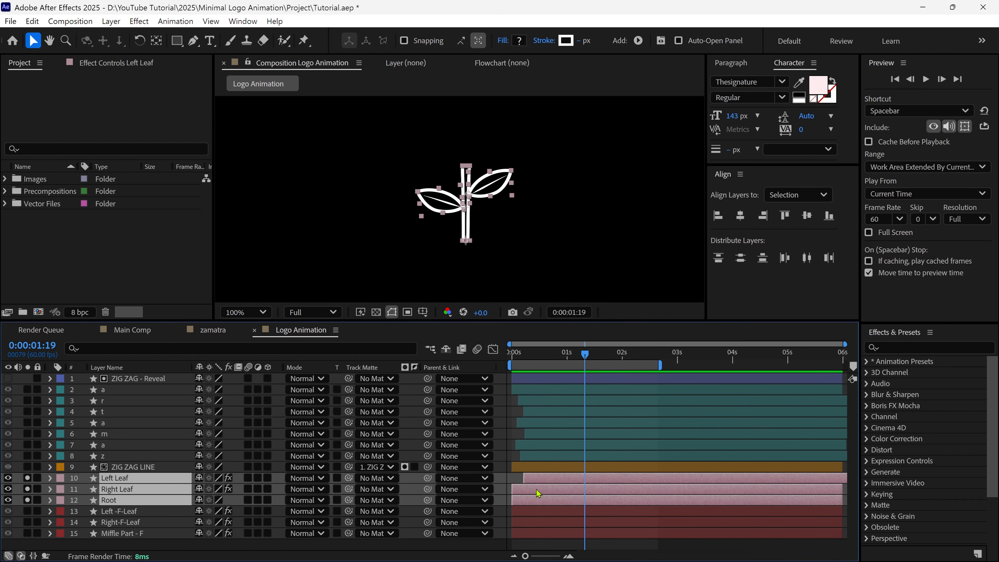
Turn off solo for Left Leaf, Right Leaf and Root, and review the whole logo in an enlarged composition view
left_click(431, 550)
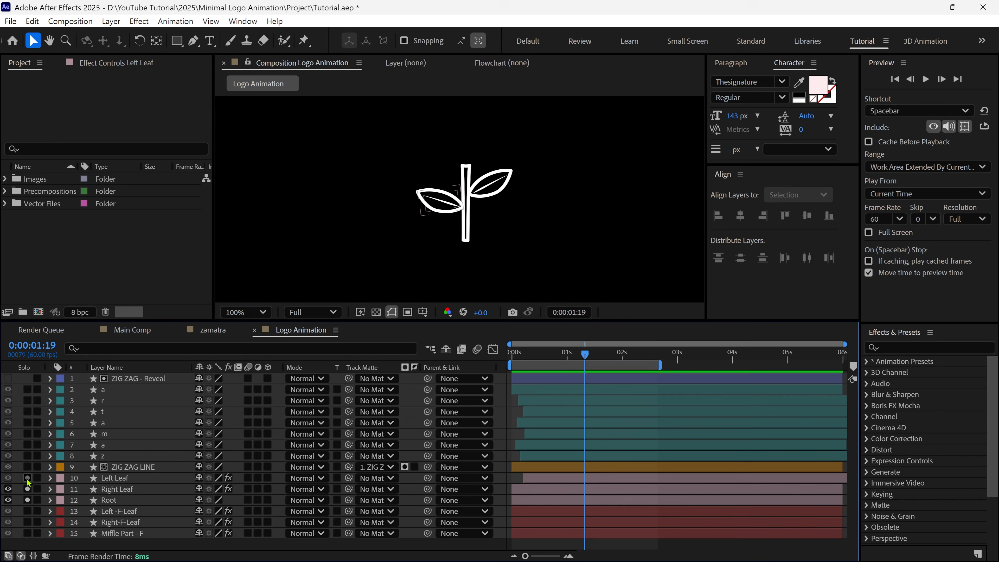
left_click_drag(27, 477, 27, 499)
key("shift+slash")
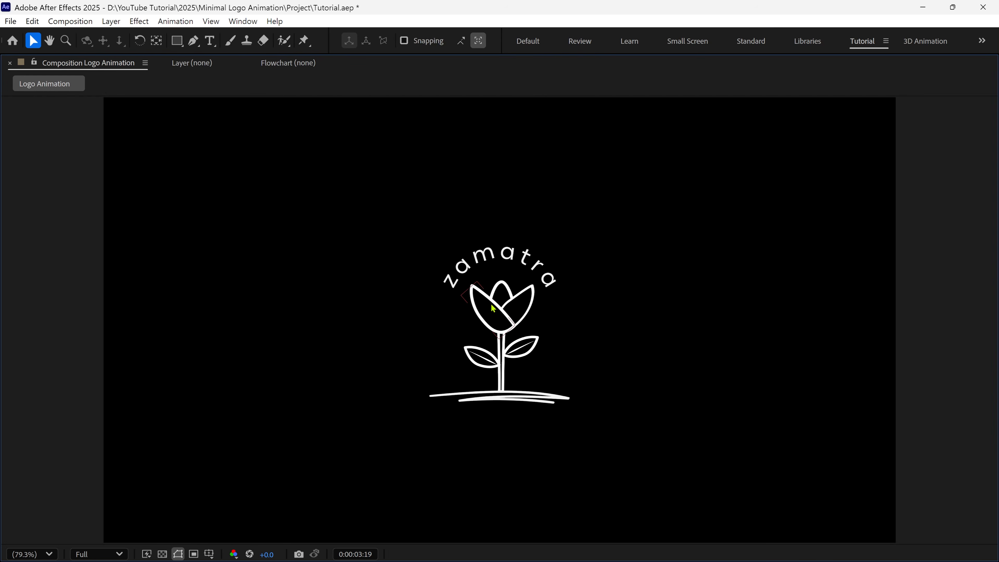
key("grave")
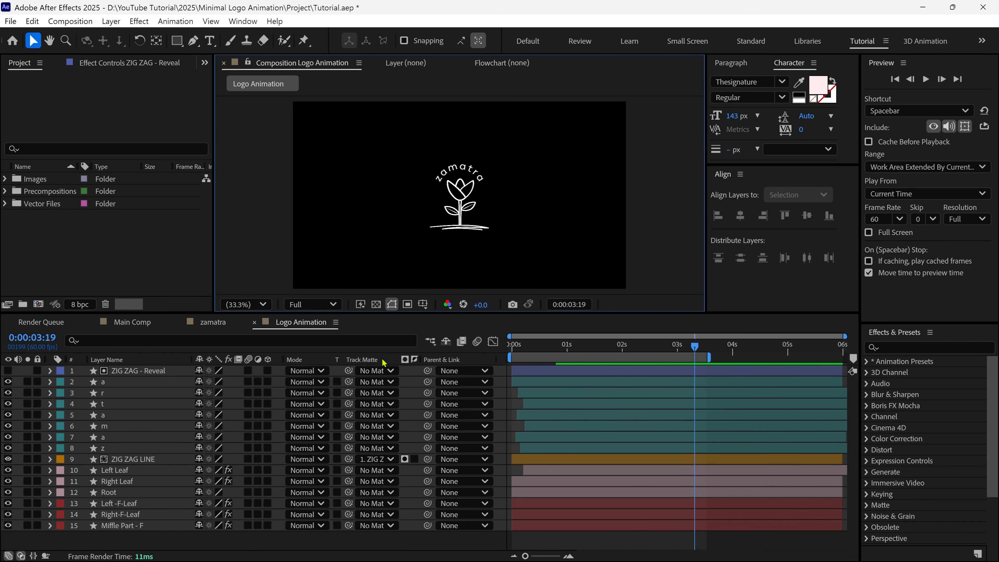
Hide, shy and lock the layers from ZIG ZAG - Reveal through Root, leaving only the three flower layers listed in the timeline
left_click(131, 374)
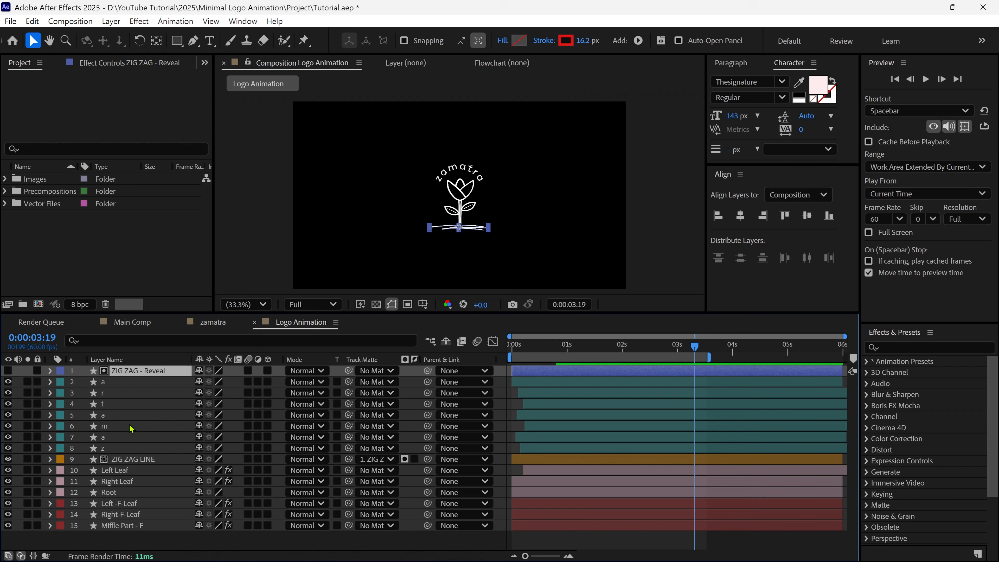
left_click(126, 493, "shift")
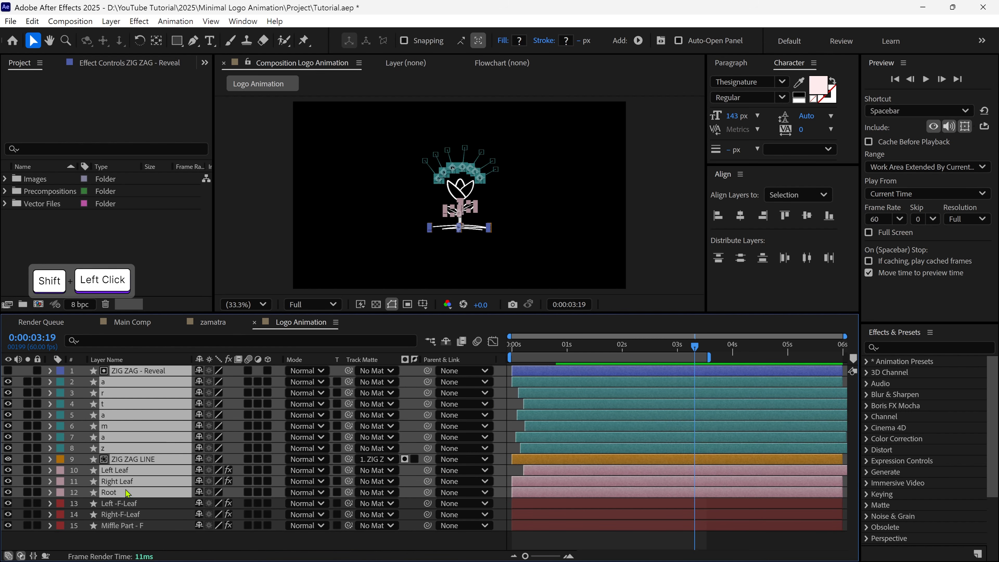
left_click(11, 385)
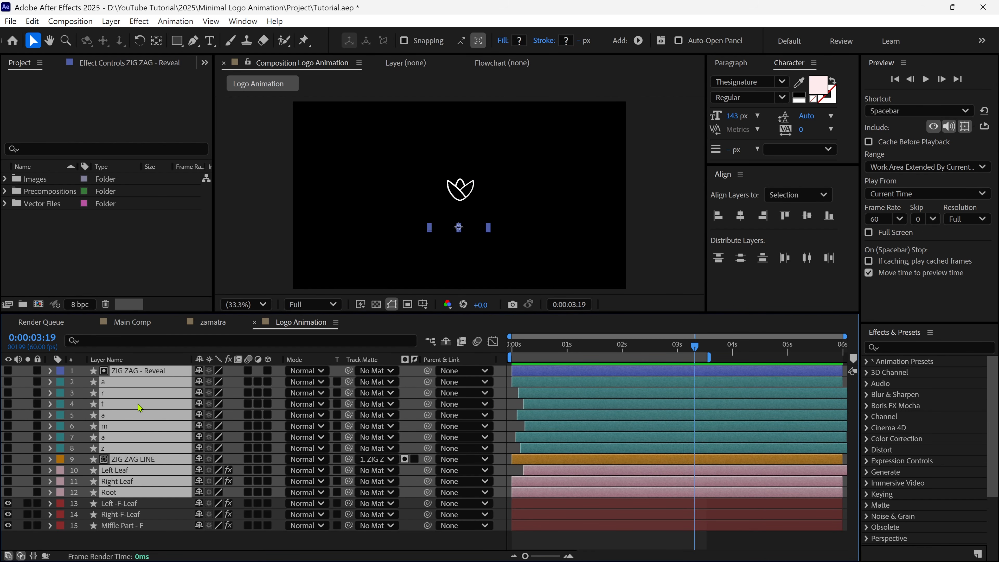
left_click(200, 372)
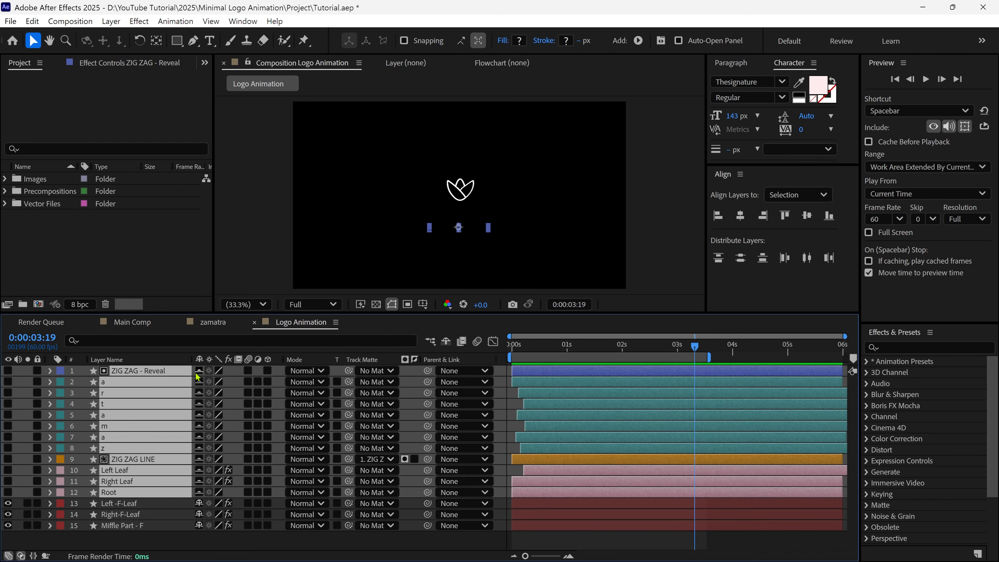
left_click(37, 370)
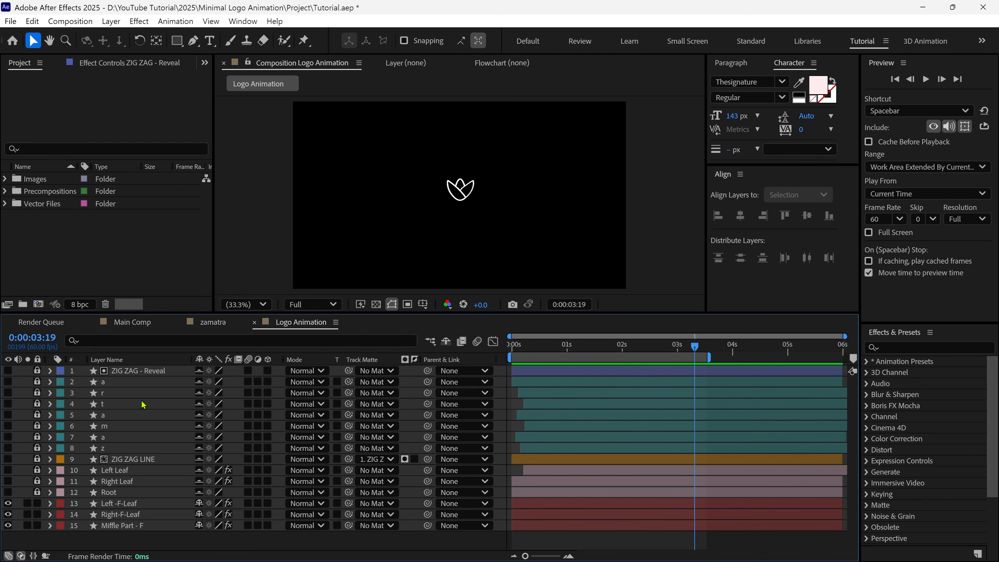
left_click(446, 342)
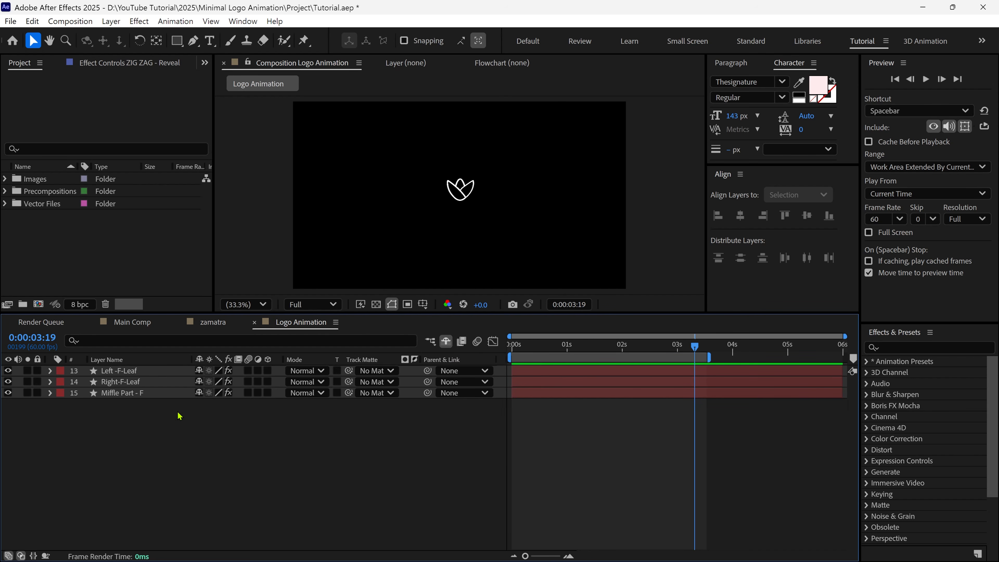
left_click_drag(523, 311, 522, 362)
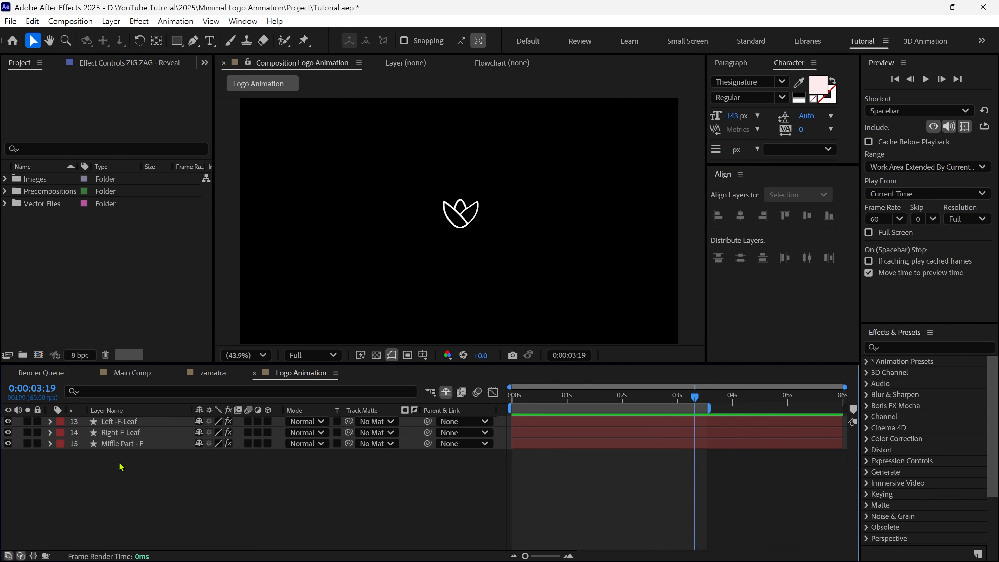
Duplicate Left -F-Leaf, Right-F-Leaf and Miffle Part - F, and pre-compose the duplicates above the originals as "Refrence"
left_click_drag(120, 467, 130, 418)
key("ctrl+d")
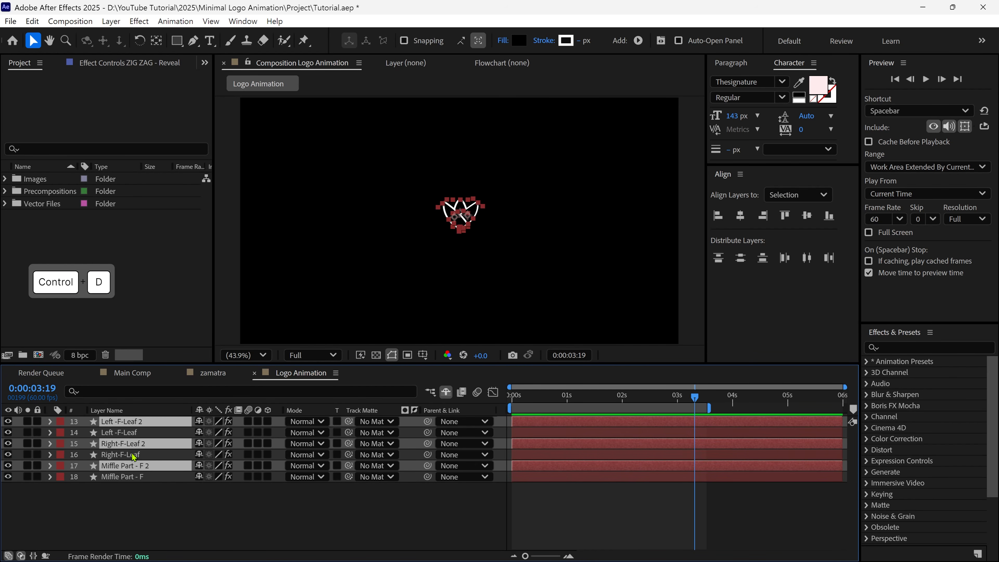
left_click_drag(138, 448, 158, 433)
right_click(157, 433)
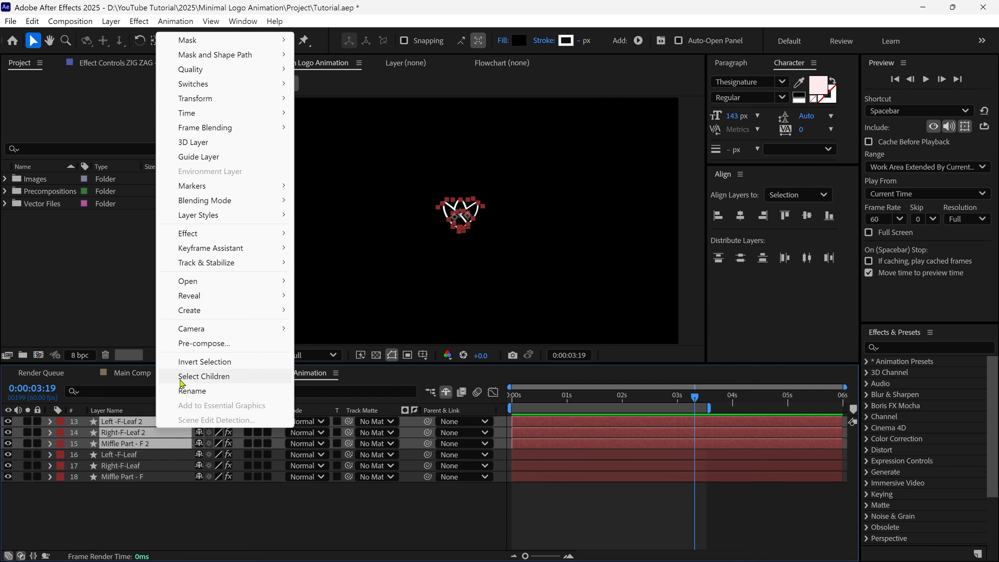
left_click(191, 345)
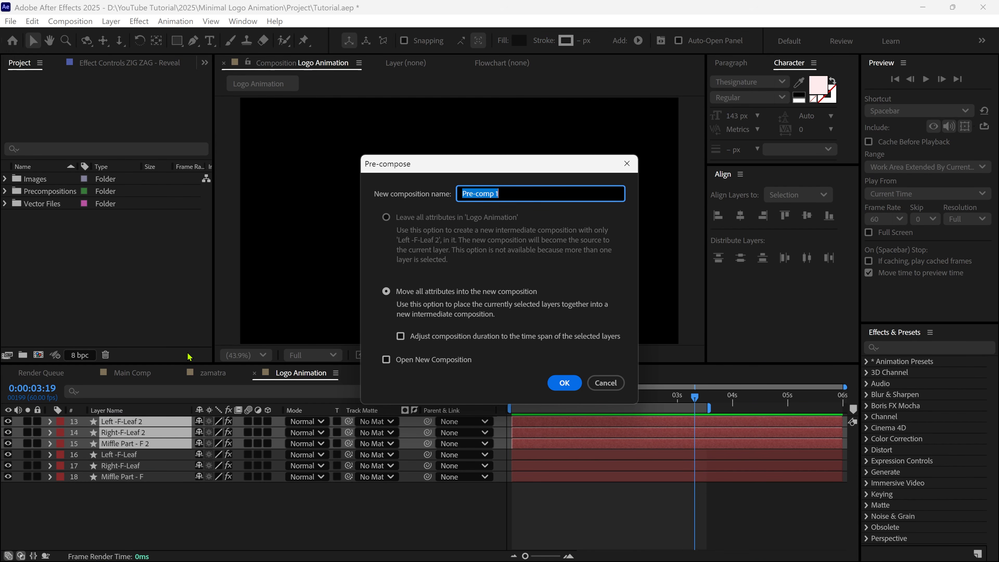
type("Refrence")
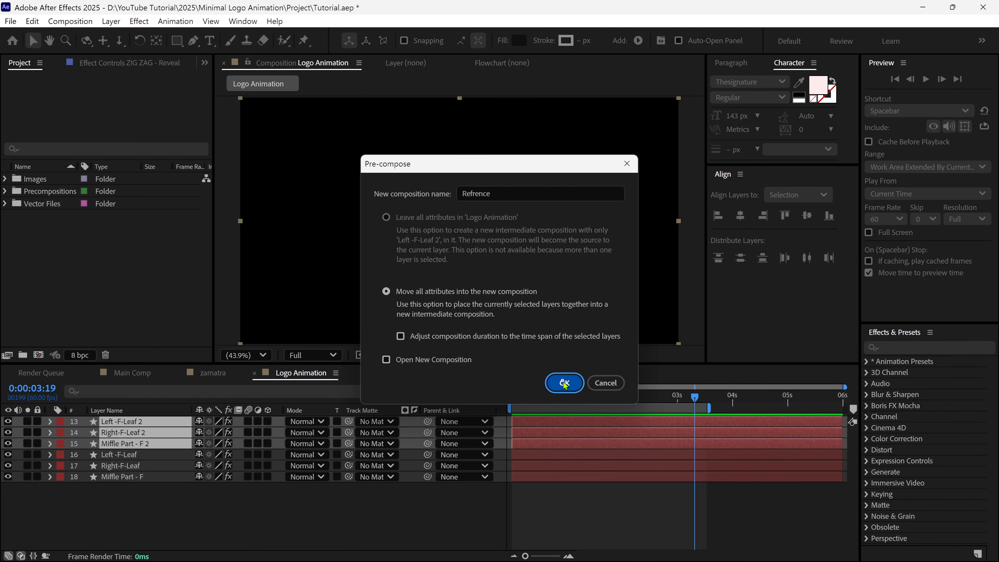
left_click(564, 382)
Set the Refrence layer's Opacity to 50% and lock the layer
key("t")
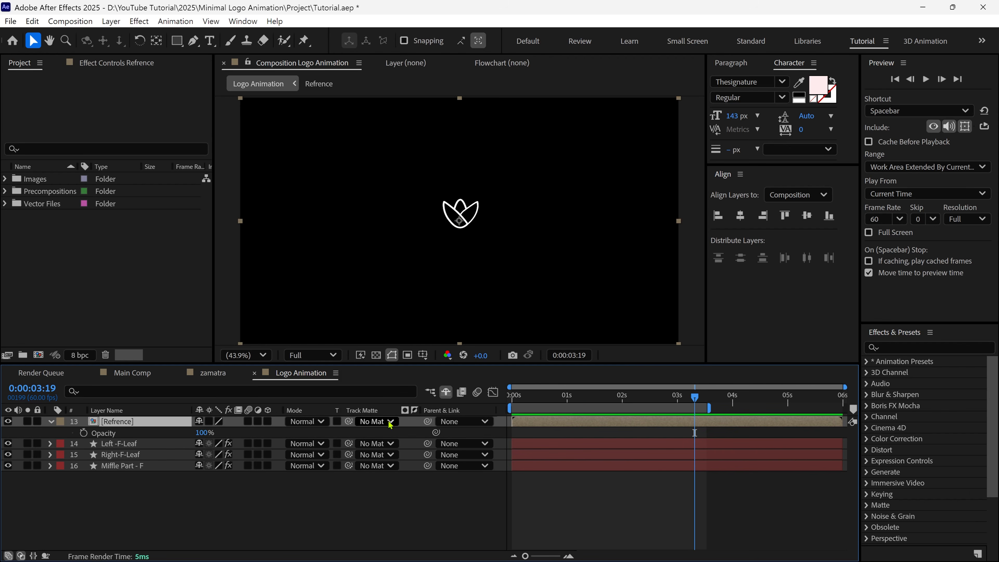
left_click(208, 432)
key("Return")
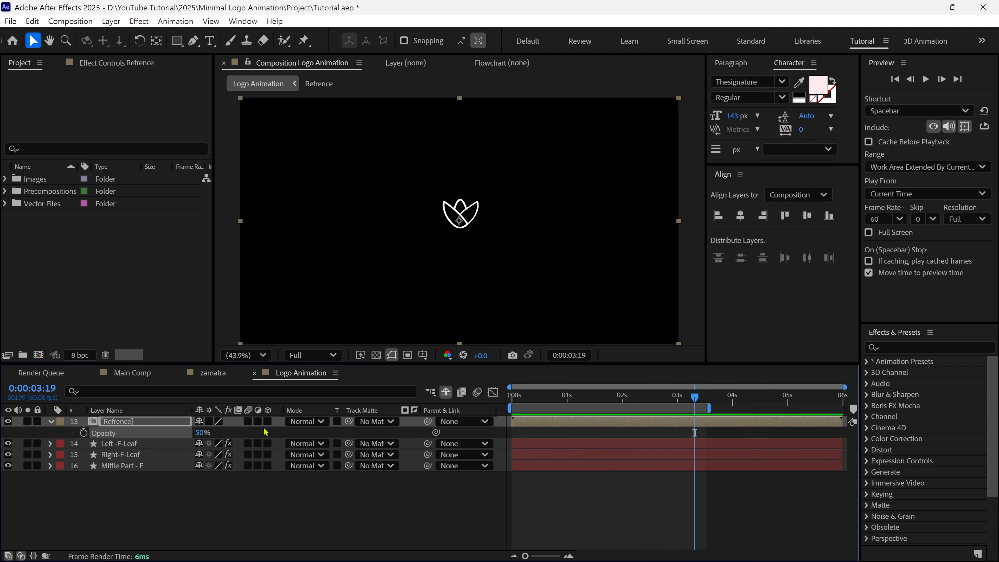
left_click(38, 421)
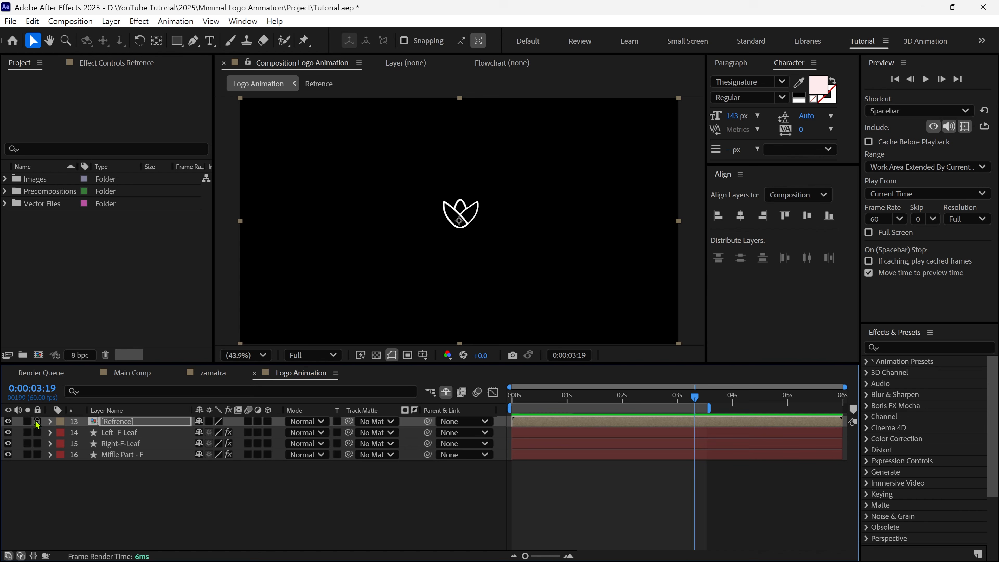
Try moving the three original flower petals away from the Refrence copy, and undo the moves
scroll(524, 313, "up", 2)
left_click_drag(453, 221, 407, 242)
left_click_drag(482, 212, 505, 234)
left_click_drag(470, 184, 524, 149)
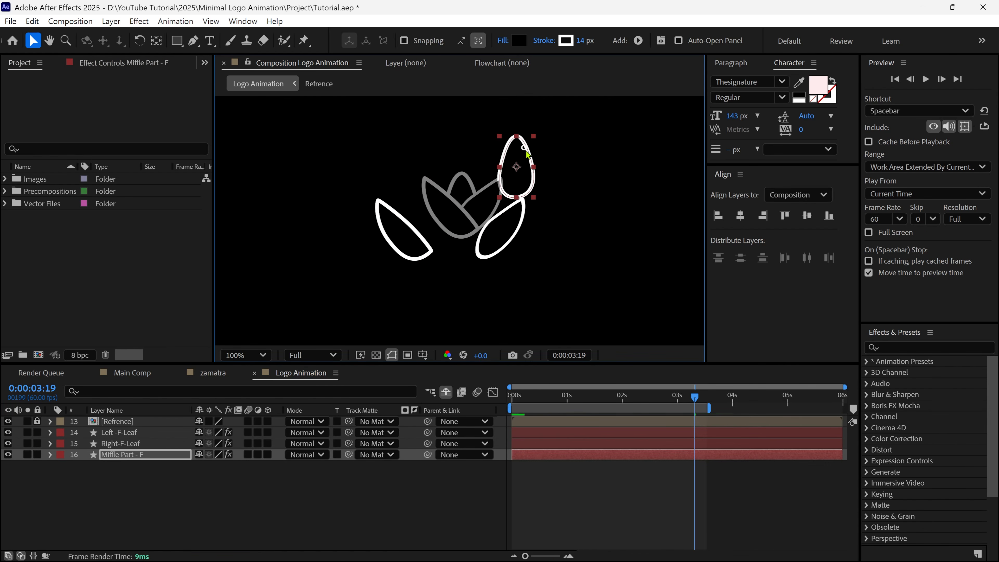
key("ctrl+z")
key("ctrl+z")
key("ctrl+z")
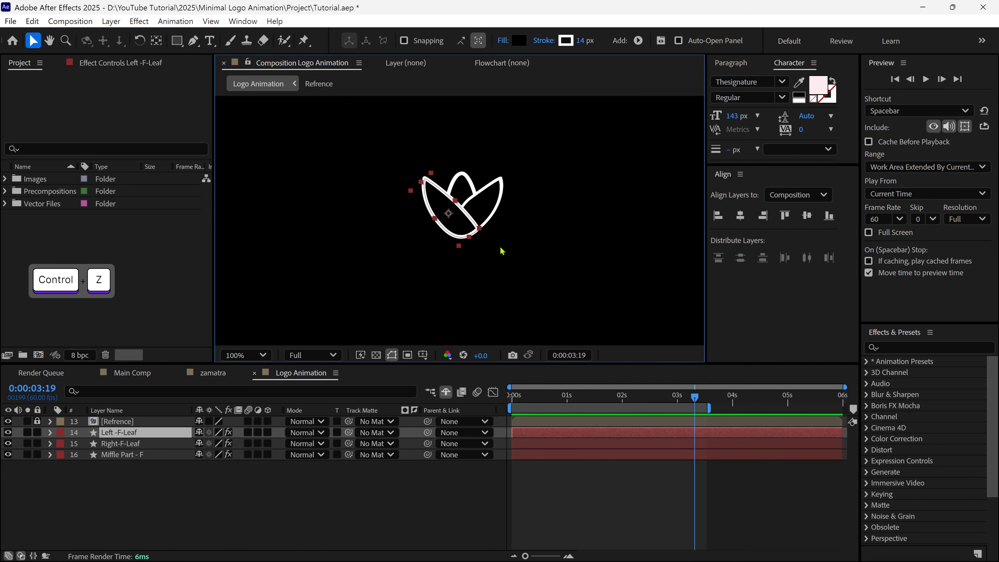
Draw a motion path with the Pen tool from below the frame straight up to the flower, looping around its right side and ending at the left petal
left_click(142, 478)
key("shift+slash")
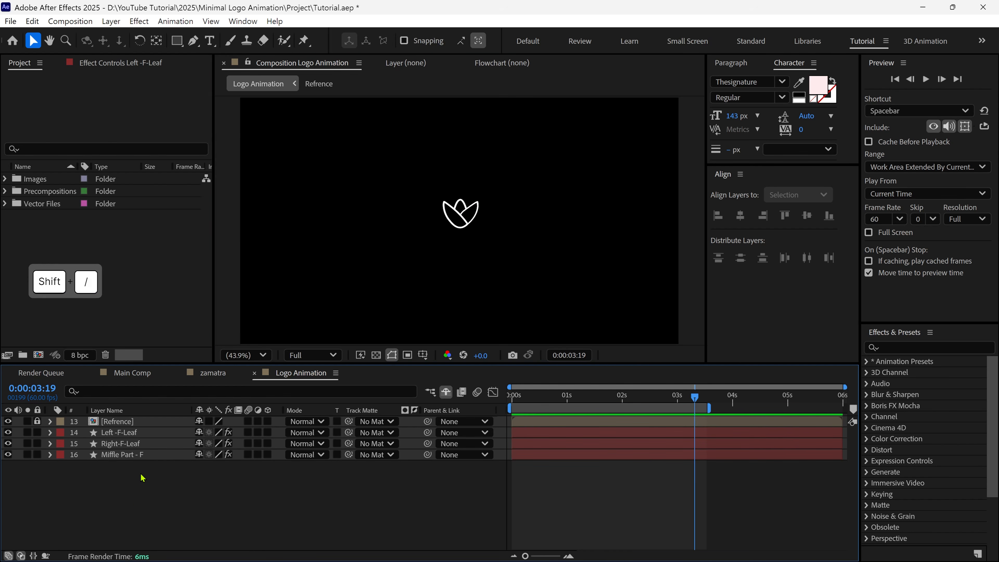
left_click(192, 40)
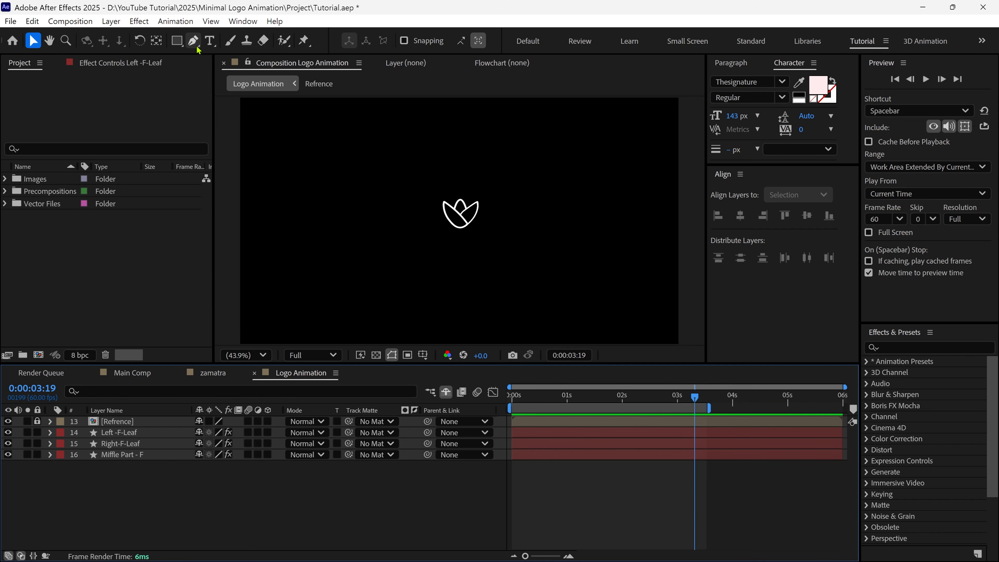
key("grave")
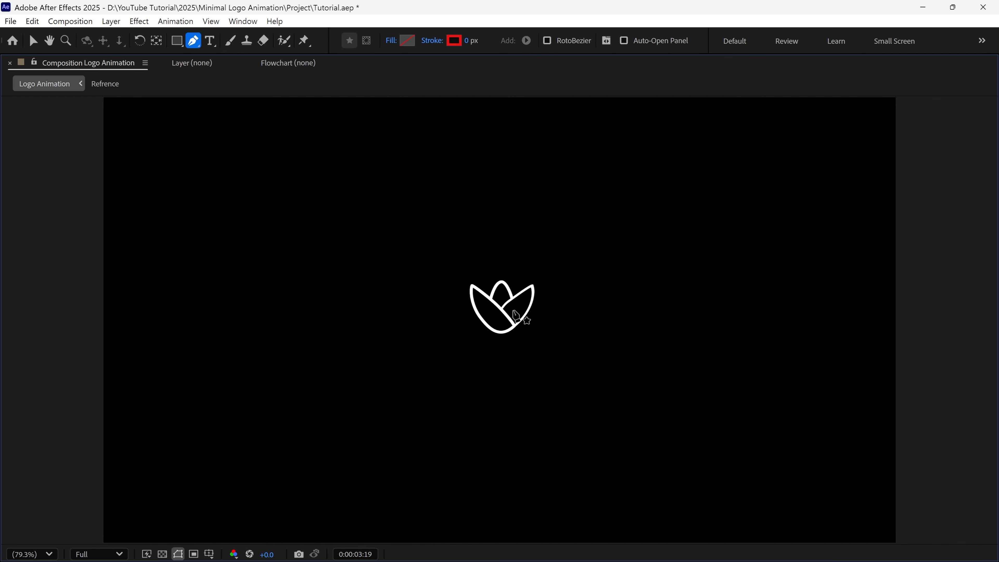
key("comma")
key("comma")
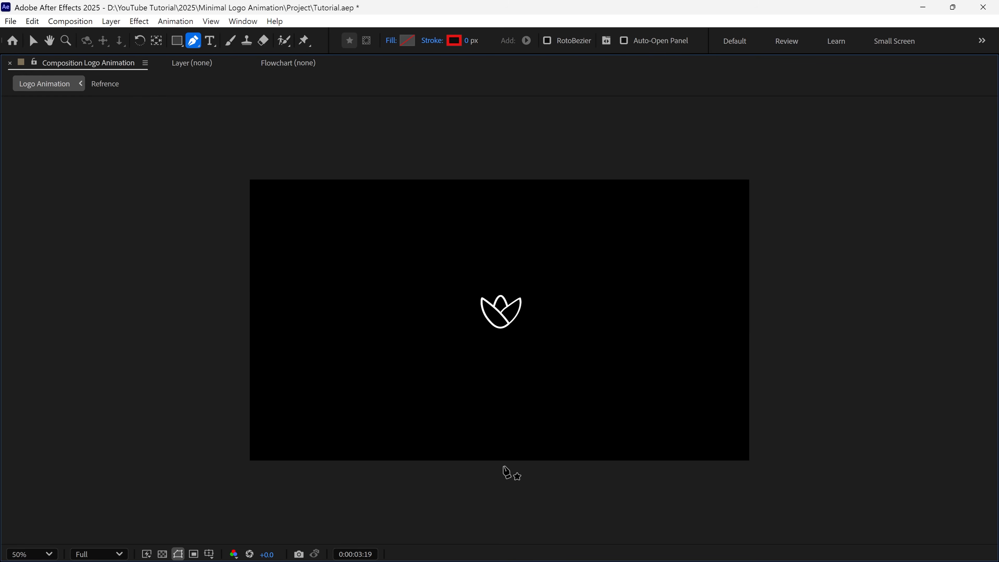
left_click(505, 466)
left_click(505, 311, "shift")
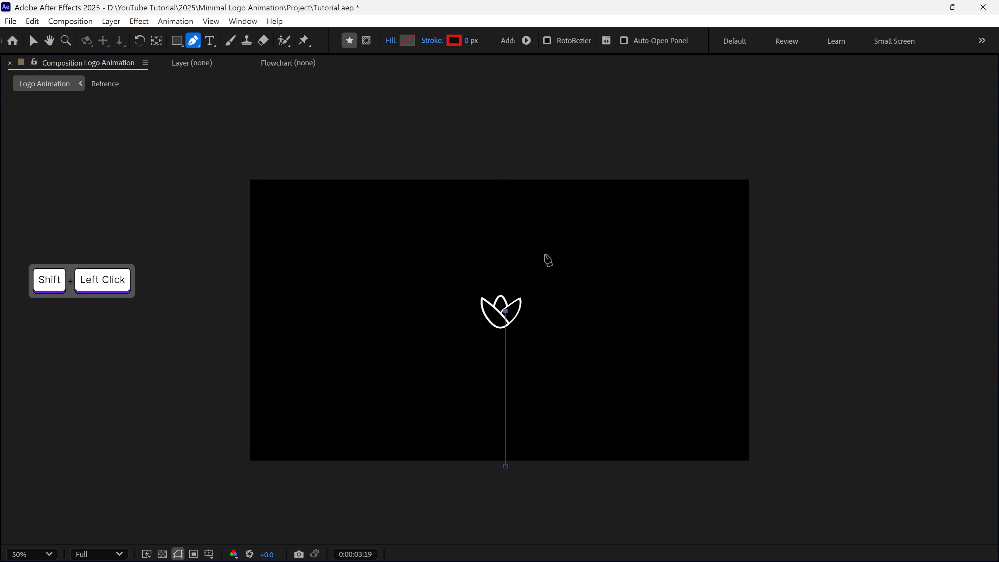
left_click_drag(549, 253, 597, 250)
left_click_drag(597, 319, 596, 327)
left_click_drag(494, 318, 517, 343)
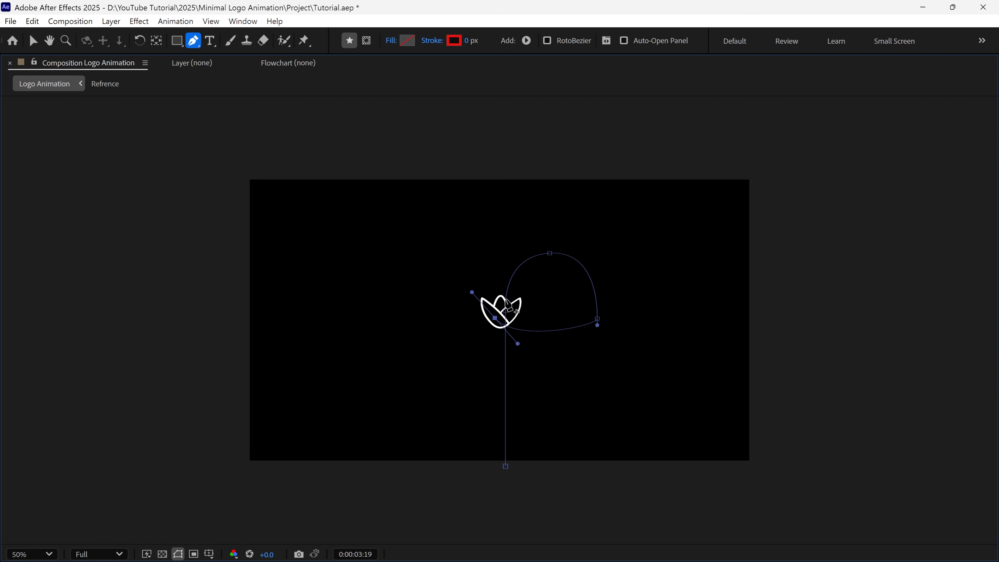
Refine the points and curve handles of the motion path into a smooth, round loop, then restore the full workspace
scroll(511, 279, "up", 2)
mouse_move(525, 412)
left_mouse_down()
mouse_move(522, 425)
mouse_move(536, 422)
left_mouse_up()
key("ctrl+z")
left_click_drag(682, 358, 683, 336)
left_click_drag(674, 428, 679, 433)
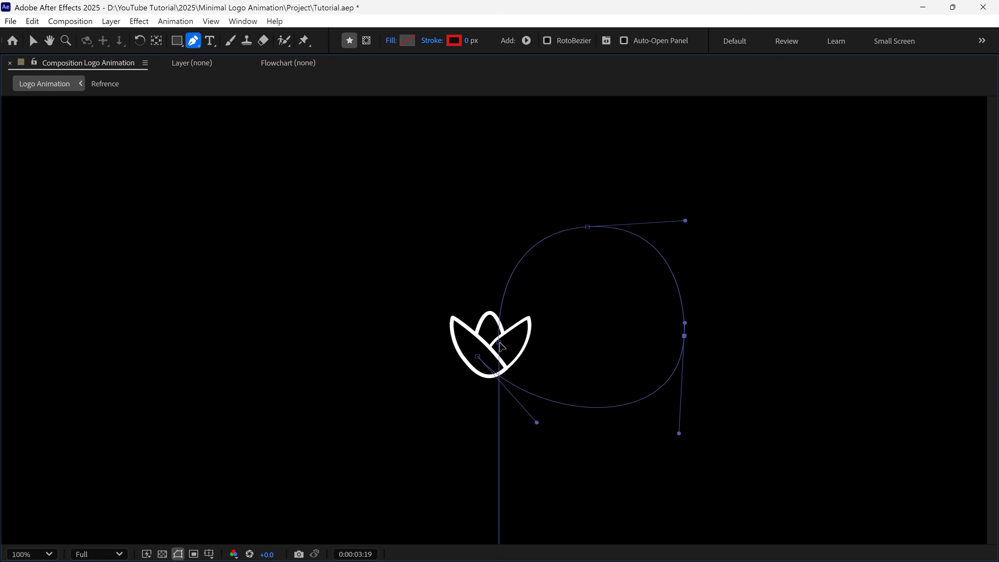
left_click_drag(499, 344, 500, 319)
scroll(534, 367, "down", 1)
left_click_drag(496, 429, 489, 428)
key("shift+/")
key("grave")
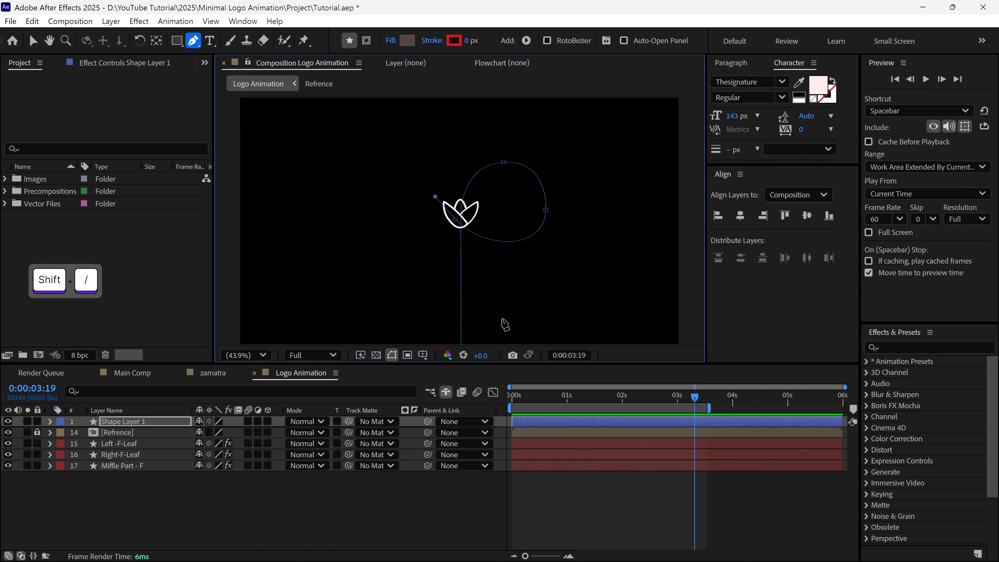
Reveal the Path property of Shape Layer 1, add a keyframe to it and copy the path
left_click(161, 425)
left_click(147, 391)
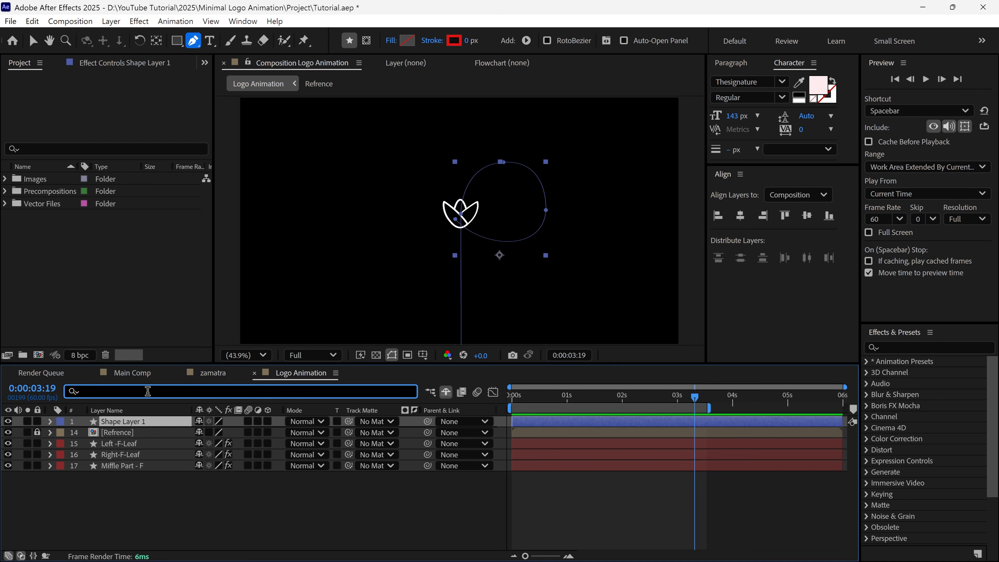
type("path")
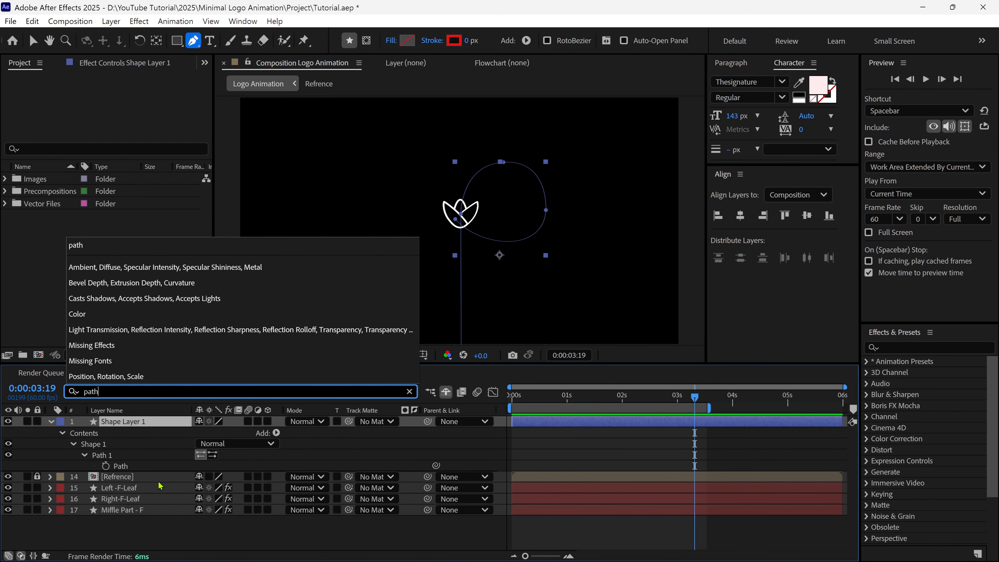
left_click(105, 467)
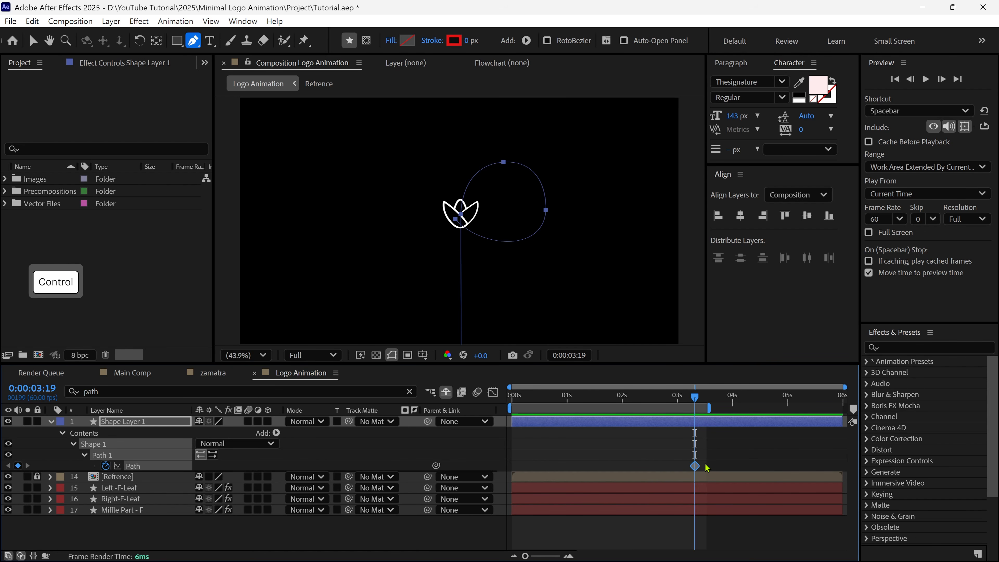
key("ctrl+c")
left_click(51, 422)
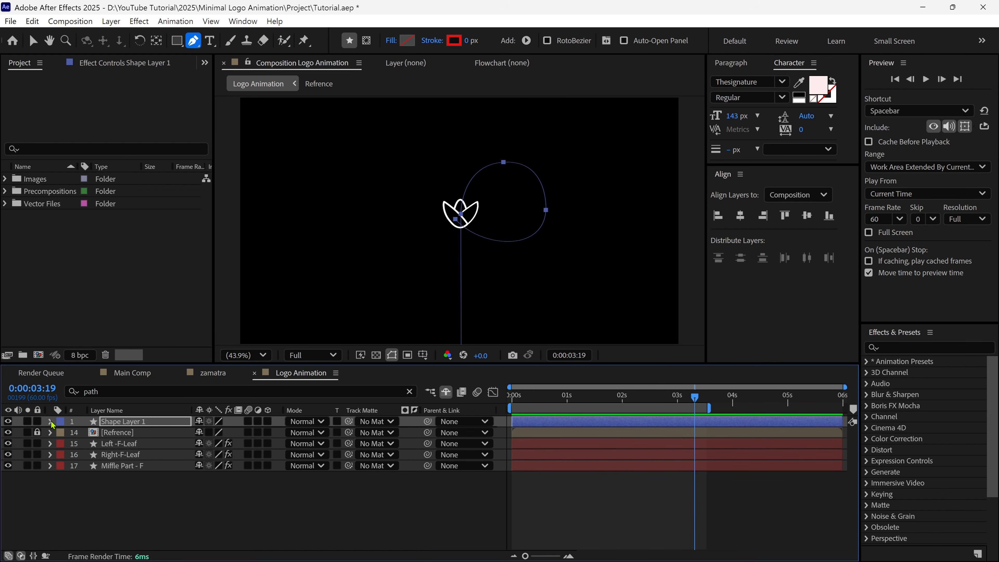
Paste the copied path into the Position property of Left -F-Leaf, starting at 0:00:00:00
left_click(146, 444)
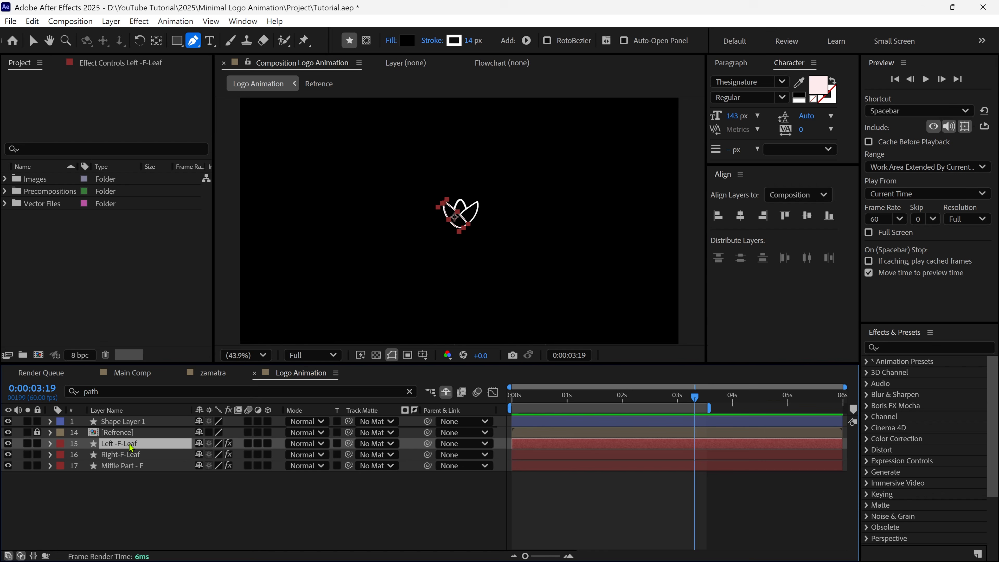
left_click_drag(555, 404, 507, 401)
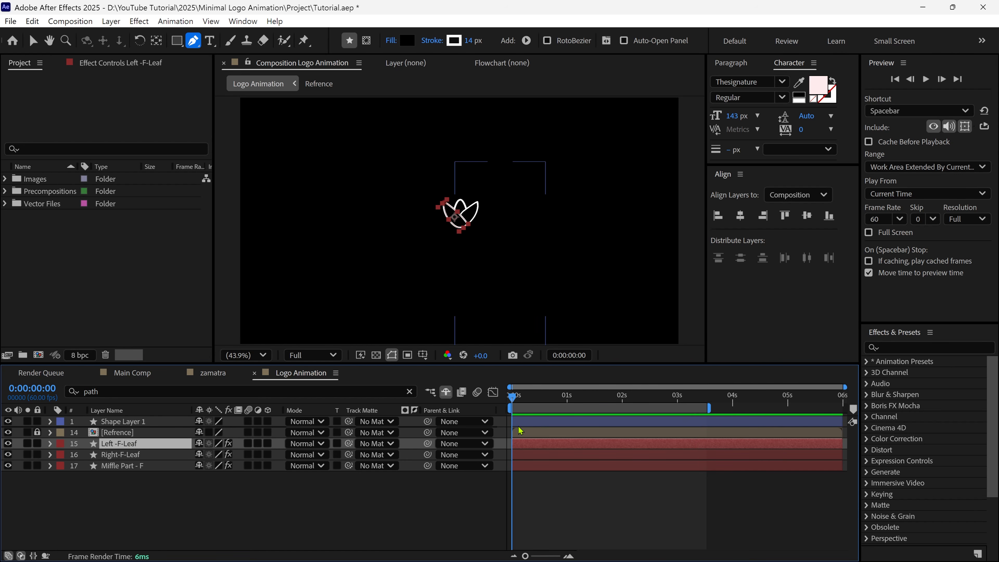
key("p")
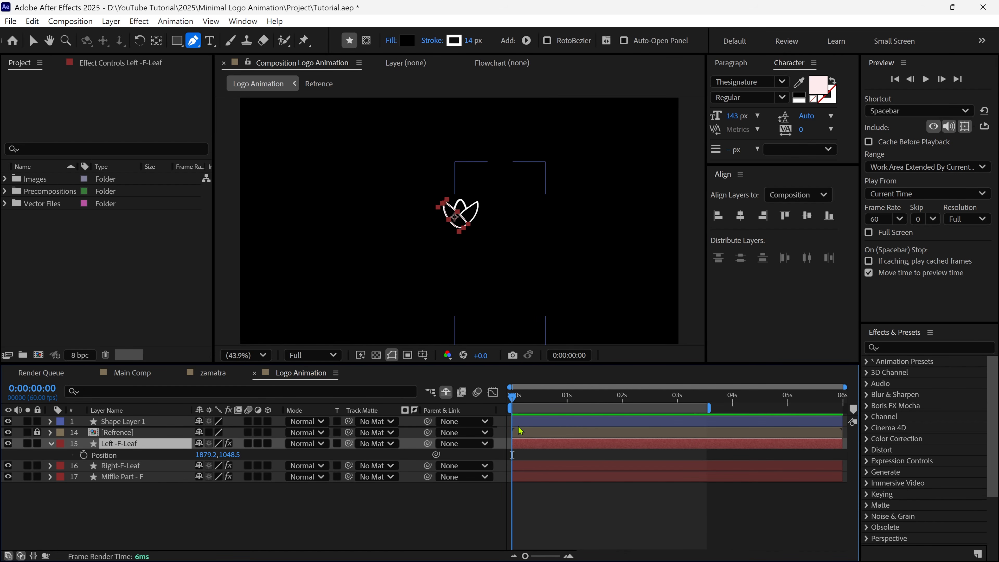
left_click(117, 458)
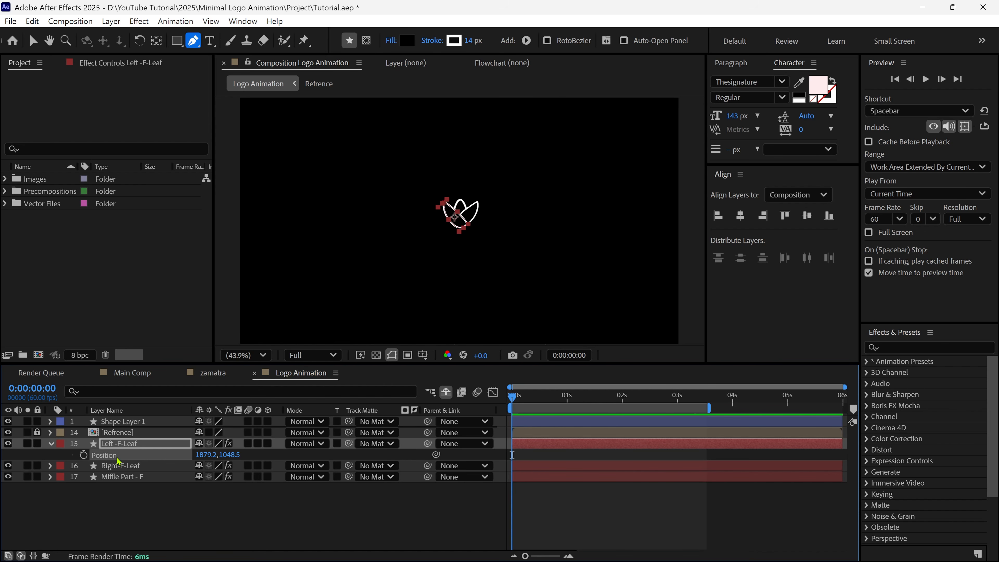
key("ctrl+v")
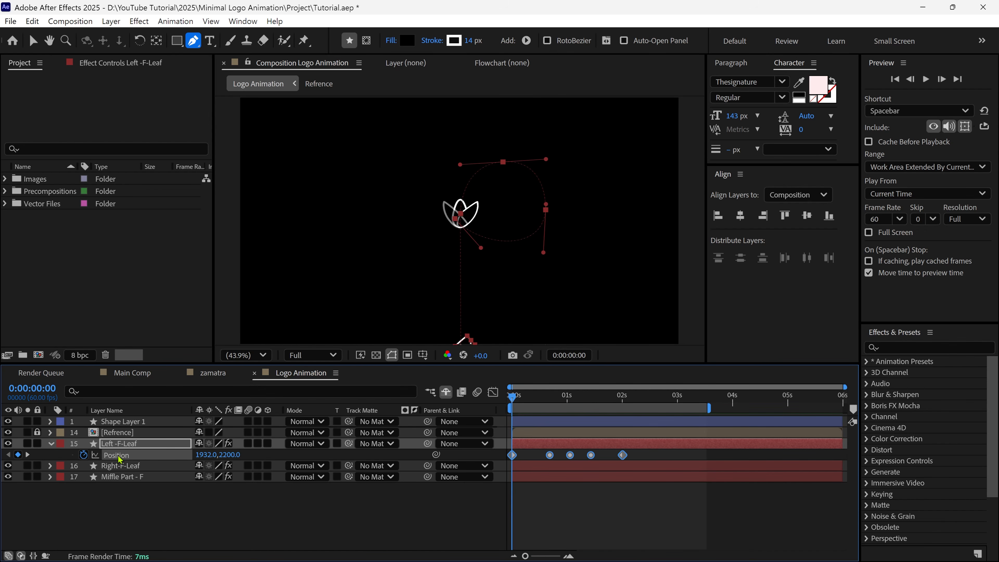
Auto-orient Left -F-Leaf along its motion path and preview the petal's movement
left_click(124, 422)
left_click(118, 443)
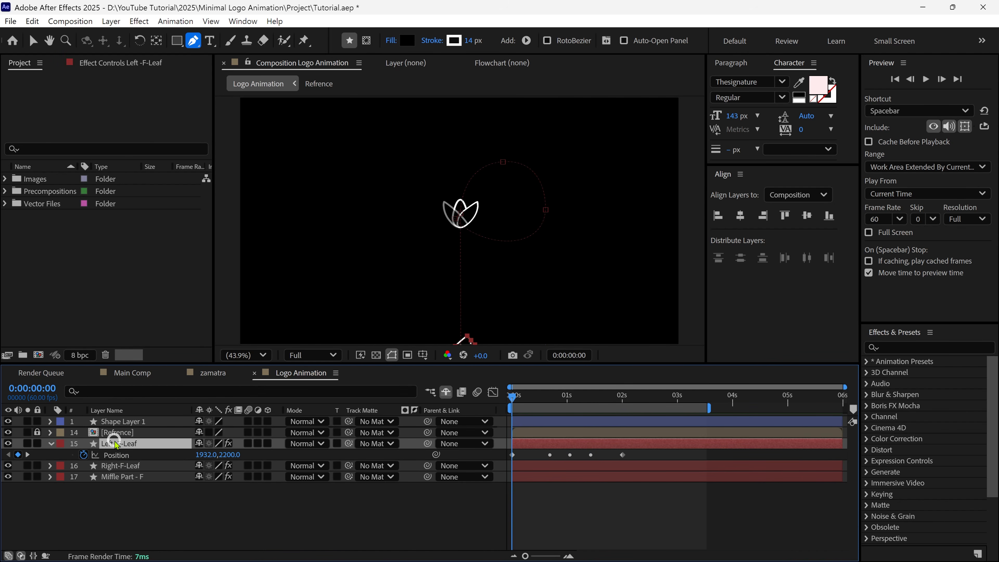
key("space")
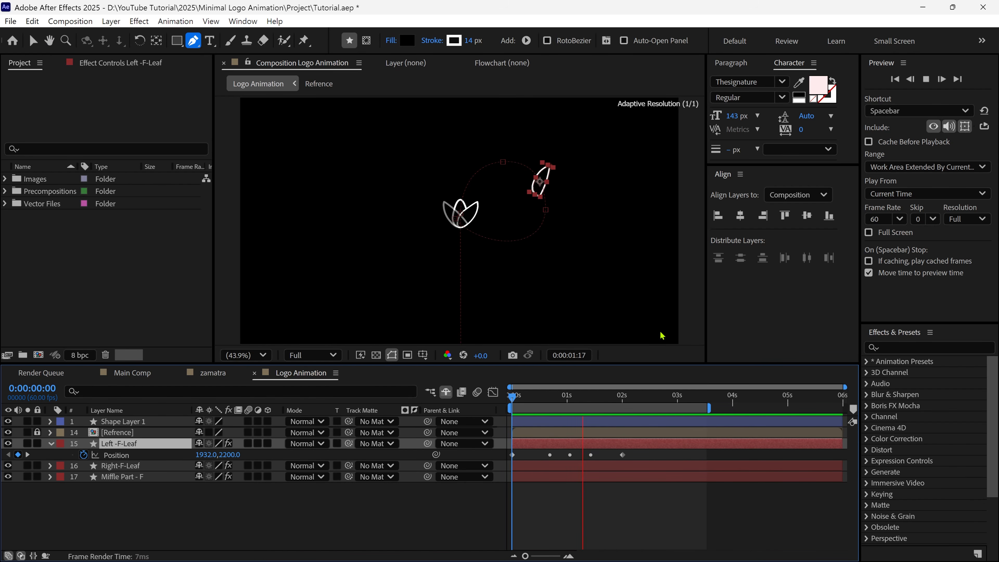
key("space")
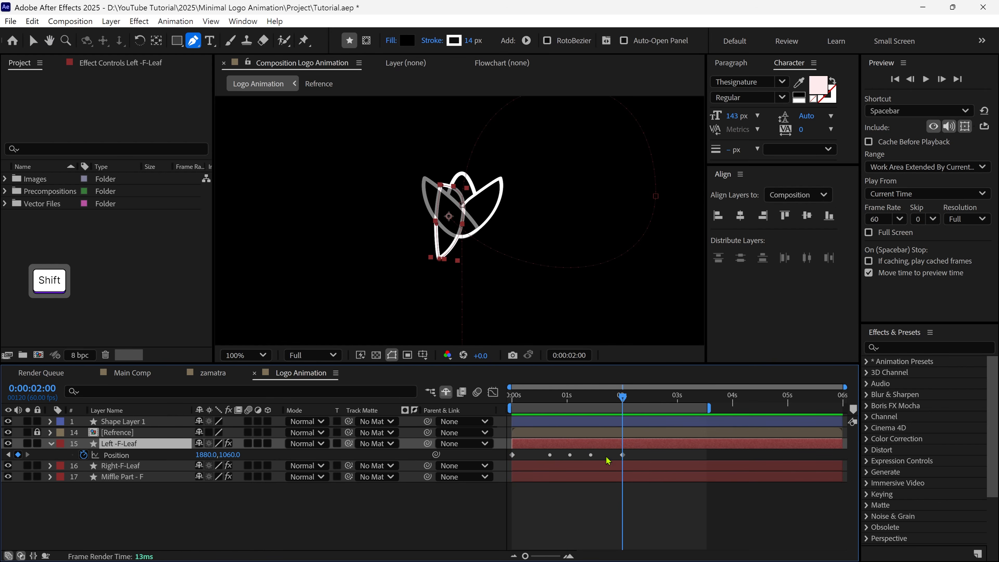
Set the Rotation of Left -F-Leaf to 91° at 0:00:02:00 to match the angle of the Refrence petal
scroll(460, 240, "up", 1)
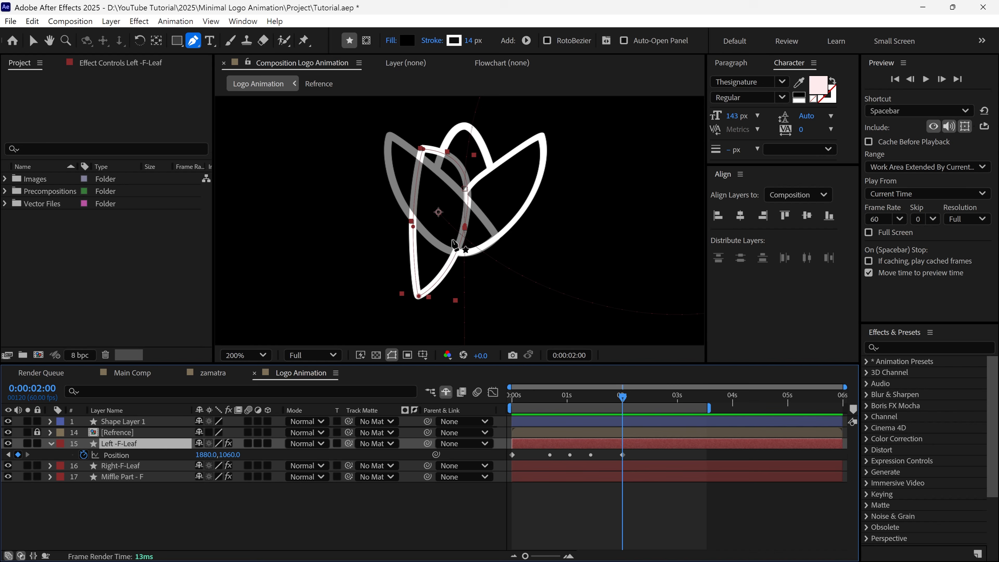
key("r")
left_click_drag(208, 454, 289, 450)
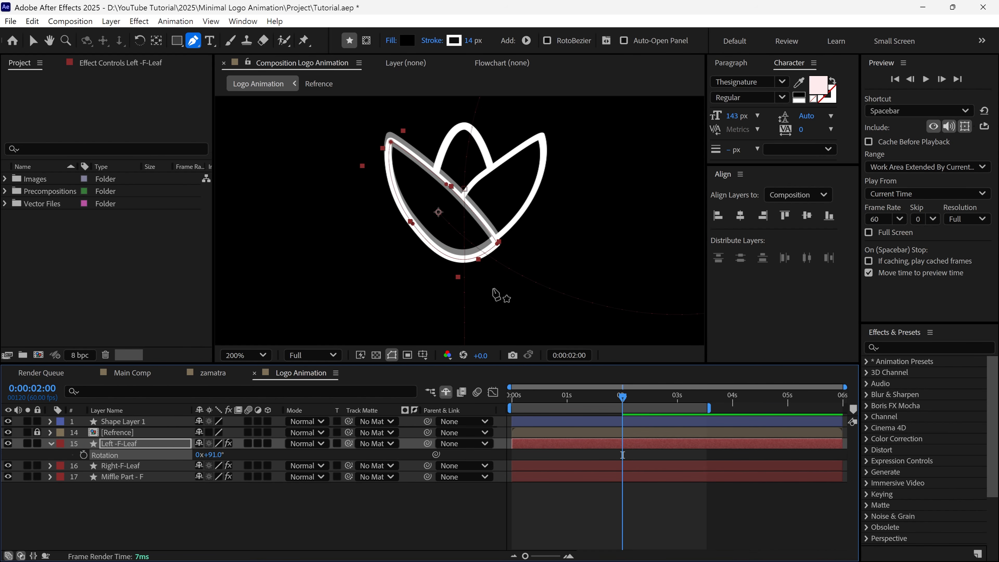
Nudge Left -F-Leaf's final position to 1879.5, 1049.0 over the Refrence petal, and preview the motion up to 0:00:02:00
key("v")
left_click_drag(446, 233, 445, 227)
key("p")
key("shift+slash")
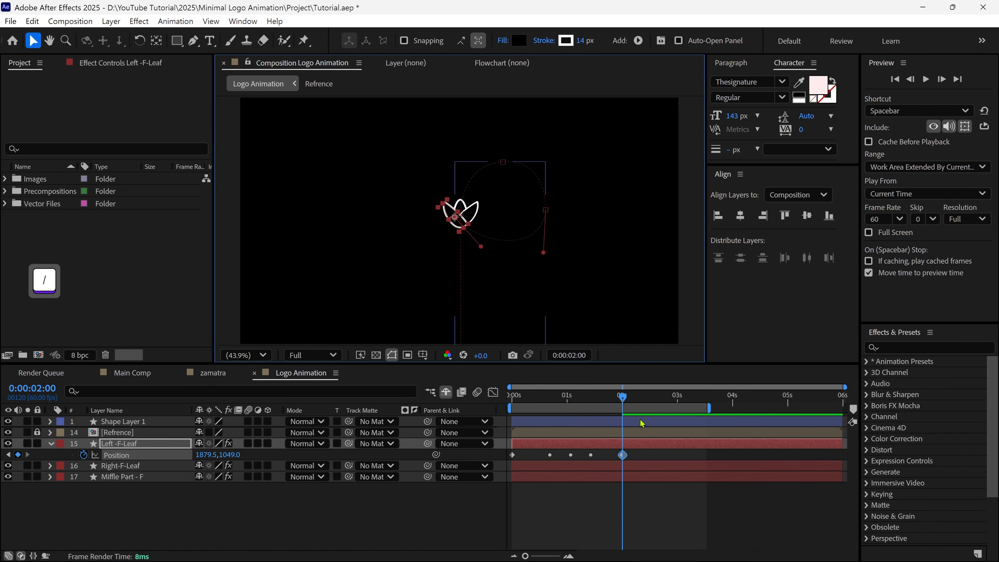
key("space")
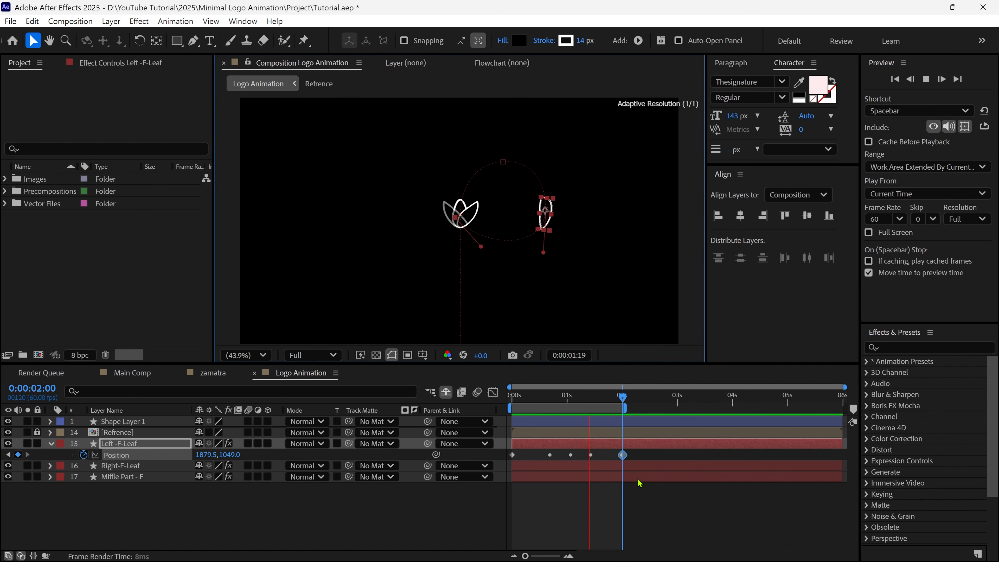
key("space")
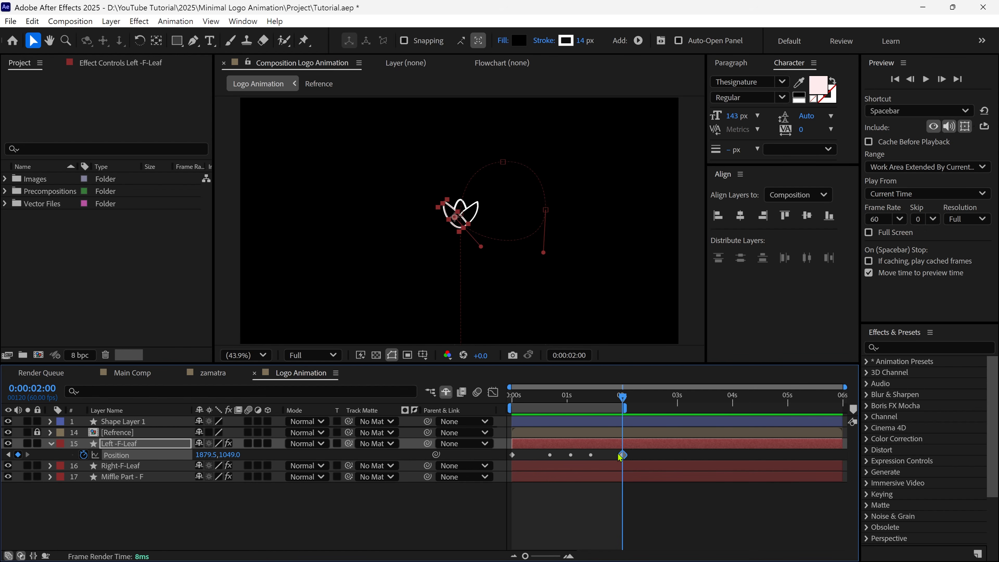
Reveal the Path property of Left -F-Leaf and set a keyframe for it at 0:00:02:00
left_click(95, 390)
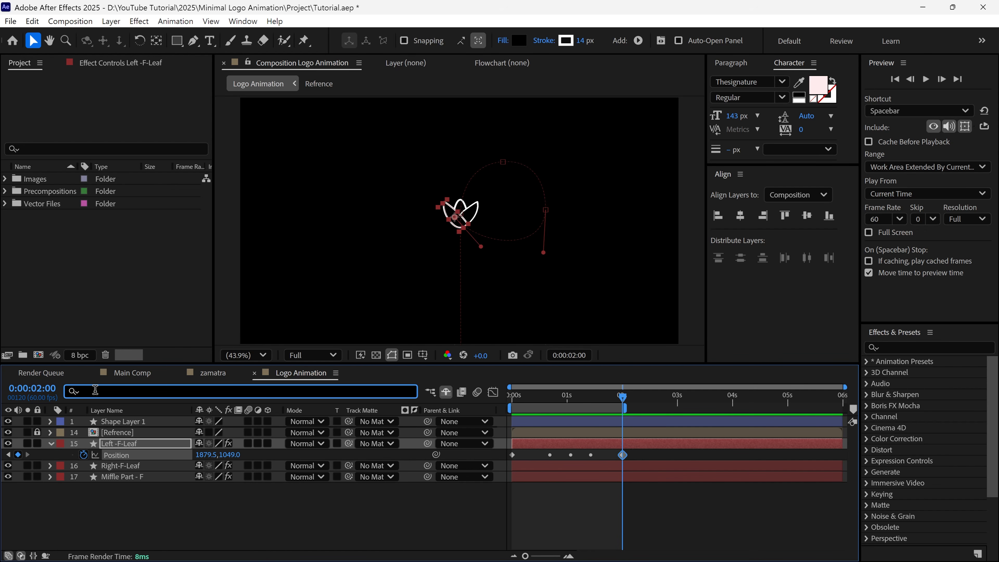
type("path")
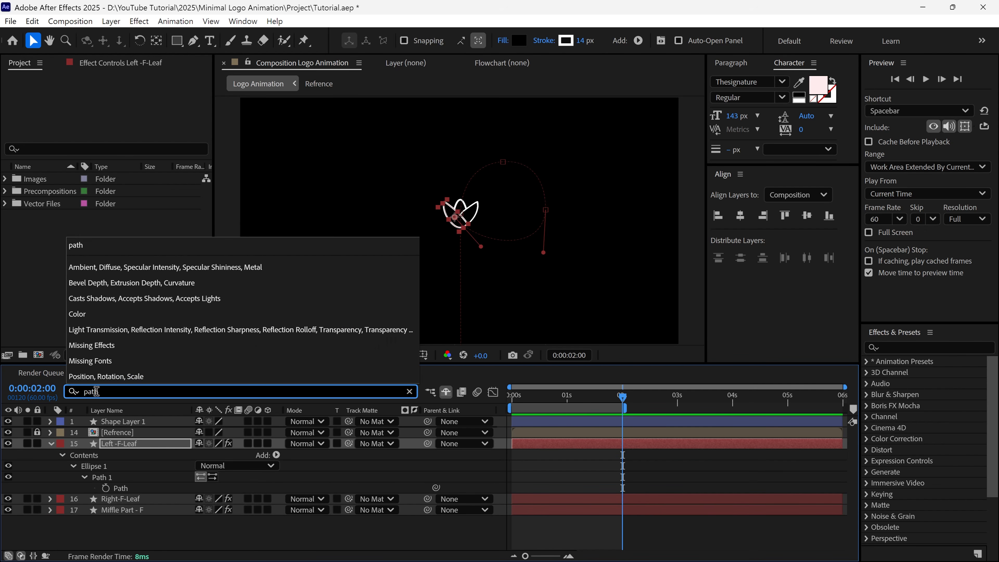
left_click(106, 490)
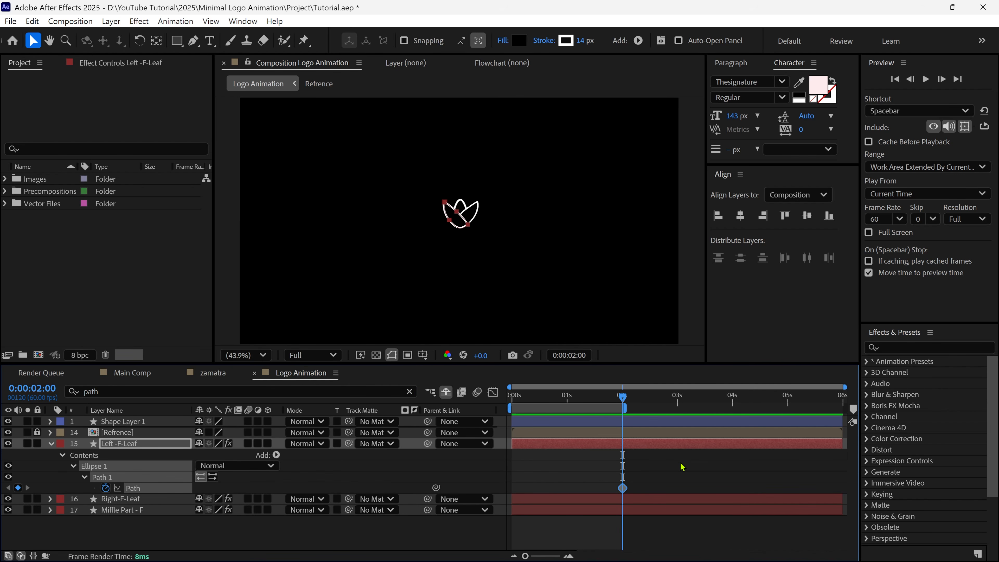
At 0:00:01:42, reshape the Left -F-Leaf path into a rounded teardrop by repositioning its points and curve handles
scroll(475, 248, "up", 3)
left_click_drag(622, 397, 605, 398)
left_click_drag(561, 289, 506, 280)
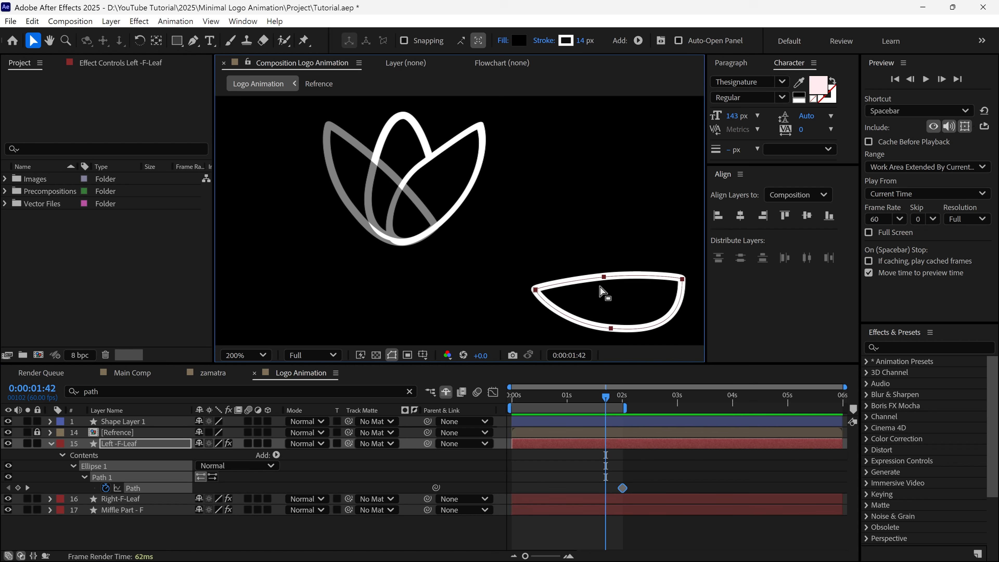
left_click_drag(597, 290, 577, 245)
key("g")
left_click(573, 268)
left_click_drag(580, 319, 577, 315)
left_click_drag(650, 268, 643, 237)
Fine-tune the upper and lower curve handles and the tip point to even out the teardrop shape
left_click(577, 245)
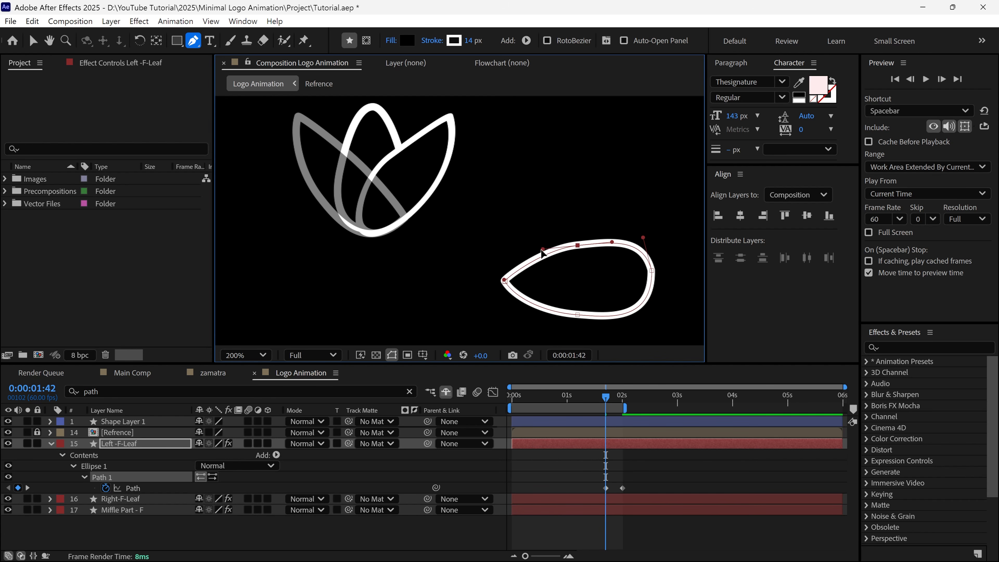
left_click_drag(543, 249, 543, 252)
left_click(577, 314)
left_click_drag(611, 318, 611, 320)
left_click_drag(504, 281, 505, 276)
Scale the whole teardrop path down and reposition it over the motion path at 0:00:01:42
key("v")
double_click(577, 315)
left_click_drag(654, 324, 635, 311)
left_click(603, 445)
left_click_drag(599, 272, 597, 283)
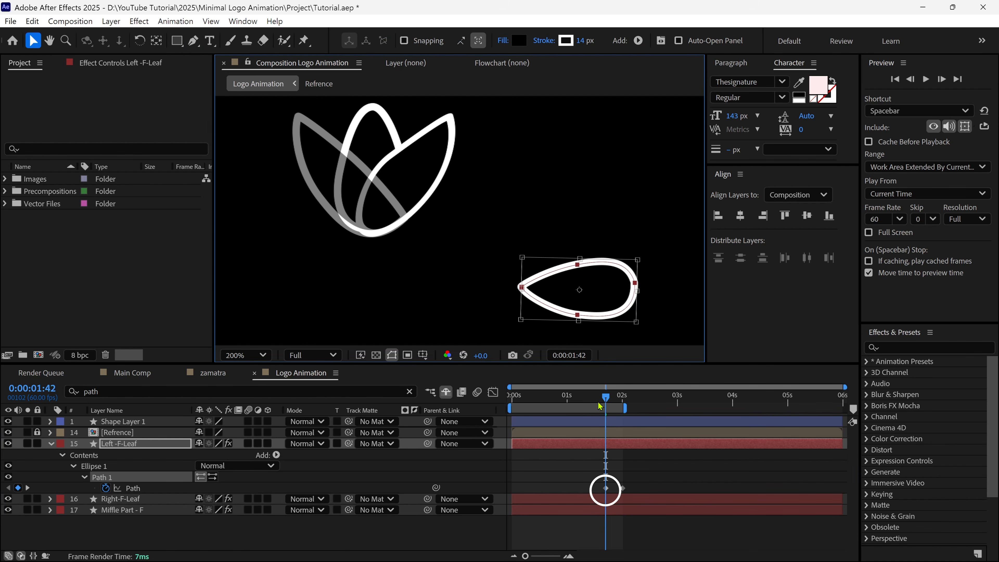
Scrub Left -F-Leaf's animation from 0:00:01:42 back to 0:00:00:33 to check the teardrop petal along its motion path
left_click(592, 442)
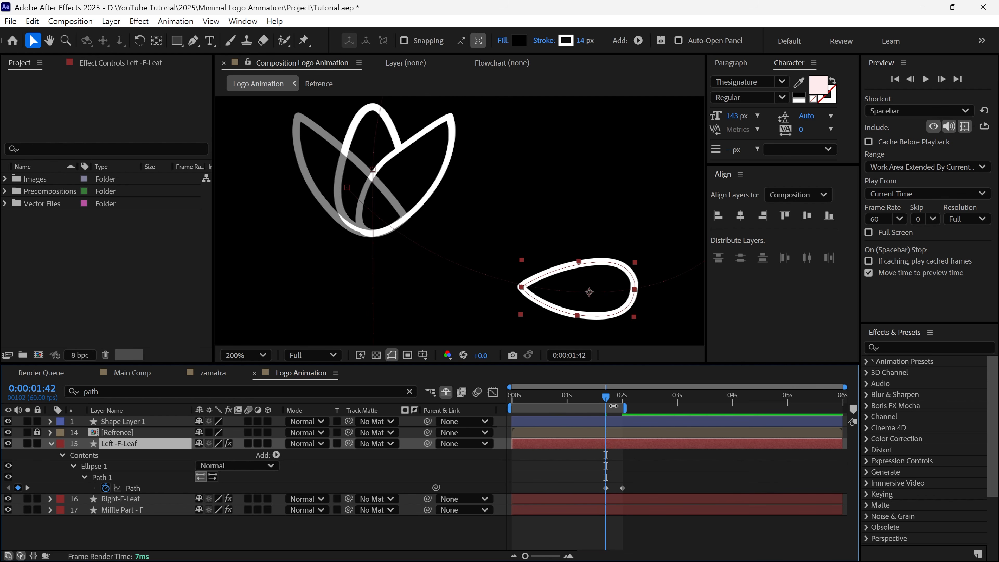
mouse_move(607, 399)
left_mouse_down()
mouse_move(622, 405)
mouse_move(607, 406)
left_mouse_up()
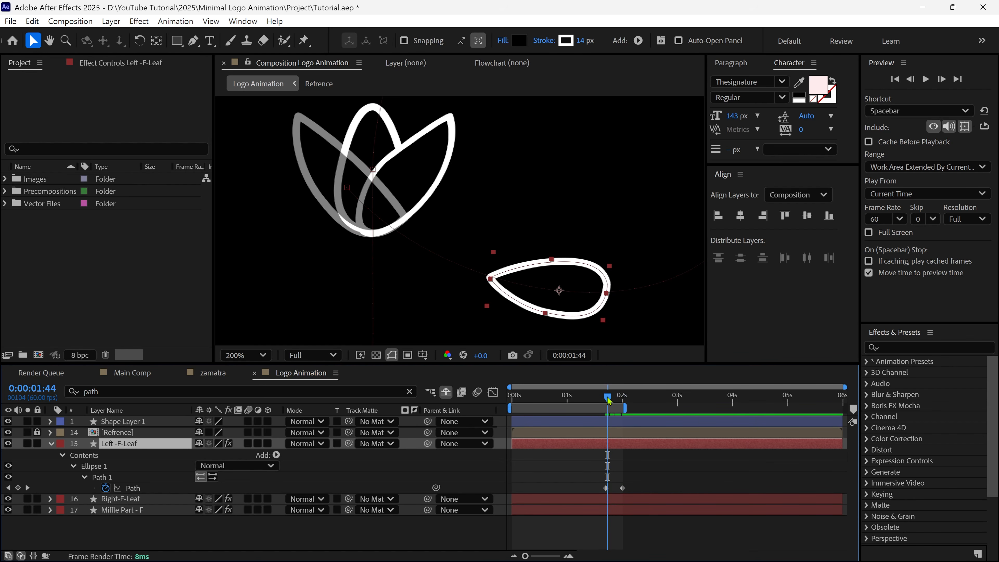
key("comma")
mouse_move(608, 402)
left_mouse_down()
mouse_move(626, 409)
mouse_move(610, 413)
left_mouse_up()
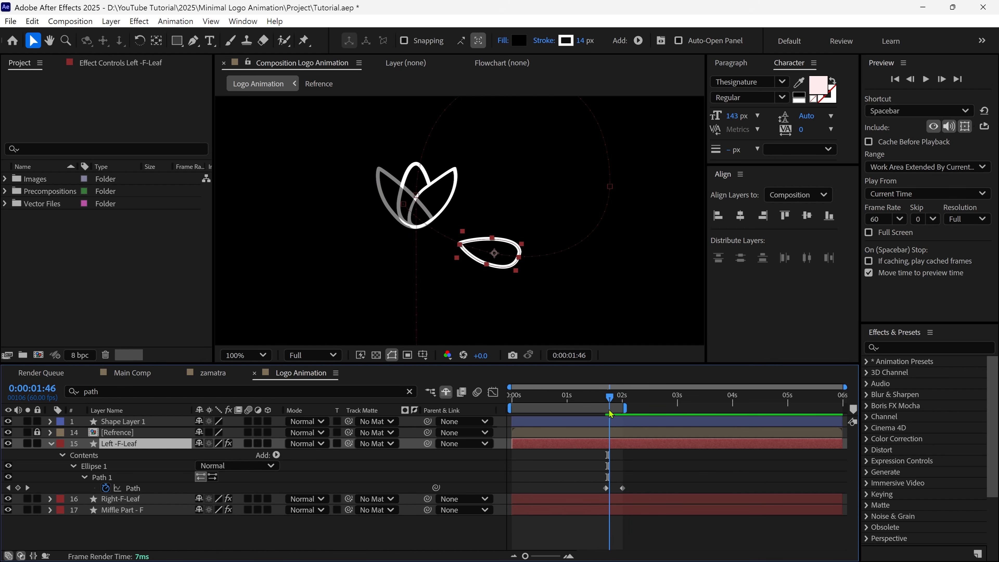
left_click_drag(610, 413, 541, 434)
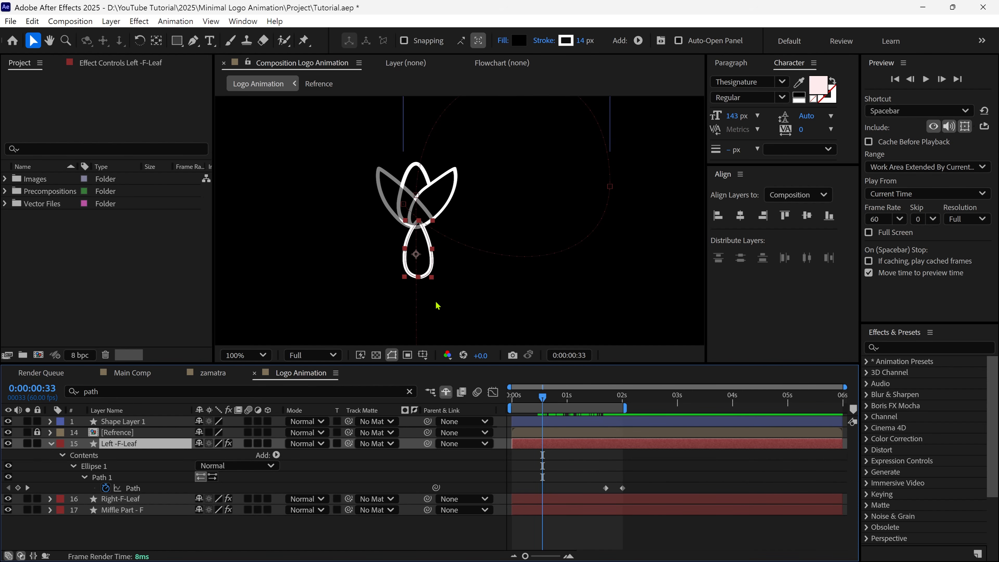
At 0:00:00:33, refine the curve at the base of Left -F-Leaf's teardrop path with the Pen tool
key("grave")
scroll(507, 326, "up", 2)
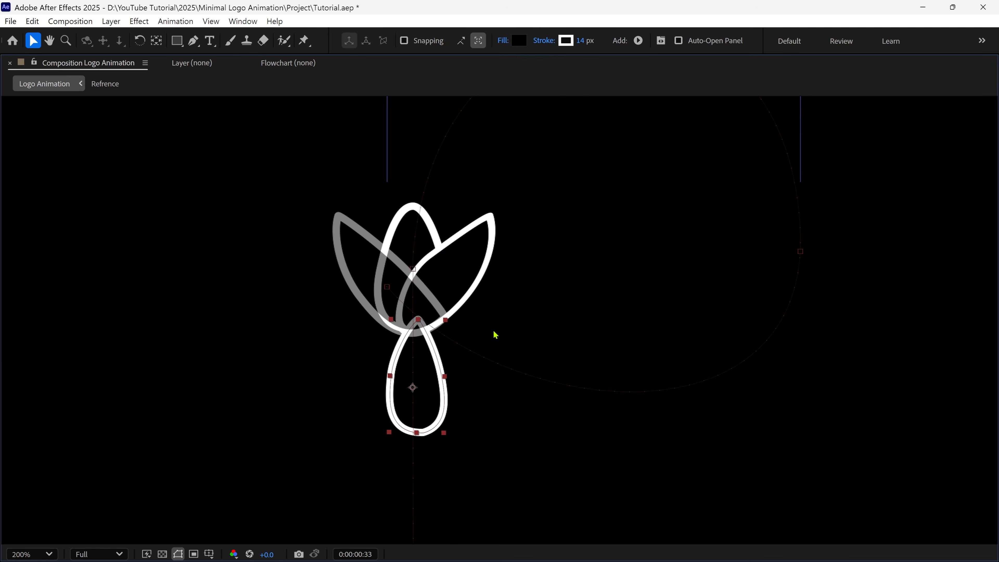
key("g")
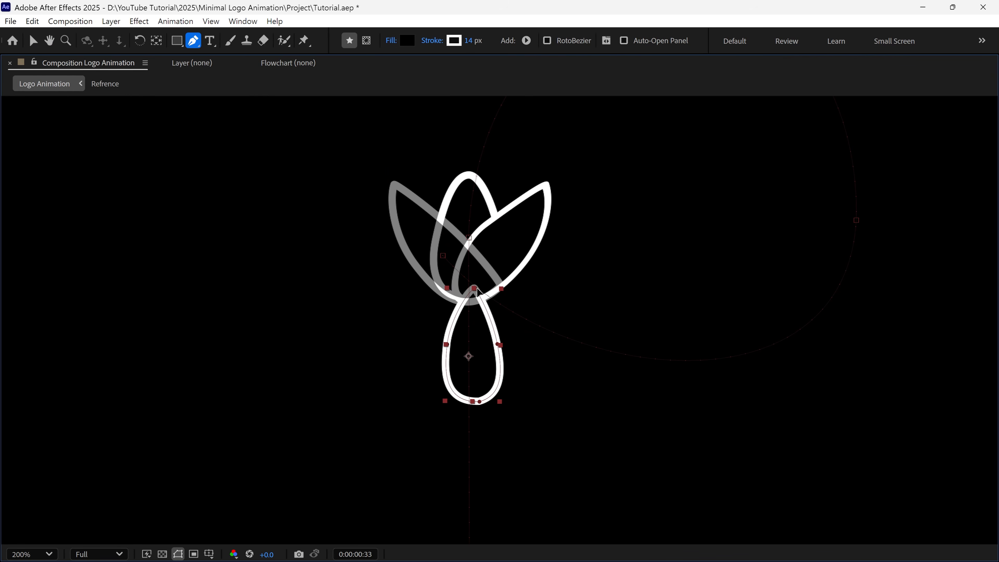
left_click_drag(477, 289, 470, 290)
key("ctrl+z")
left_click_drag(475, 401, 482, 380)
double_click(479, 403, "ctrl")
key("grave")
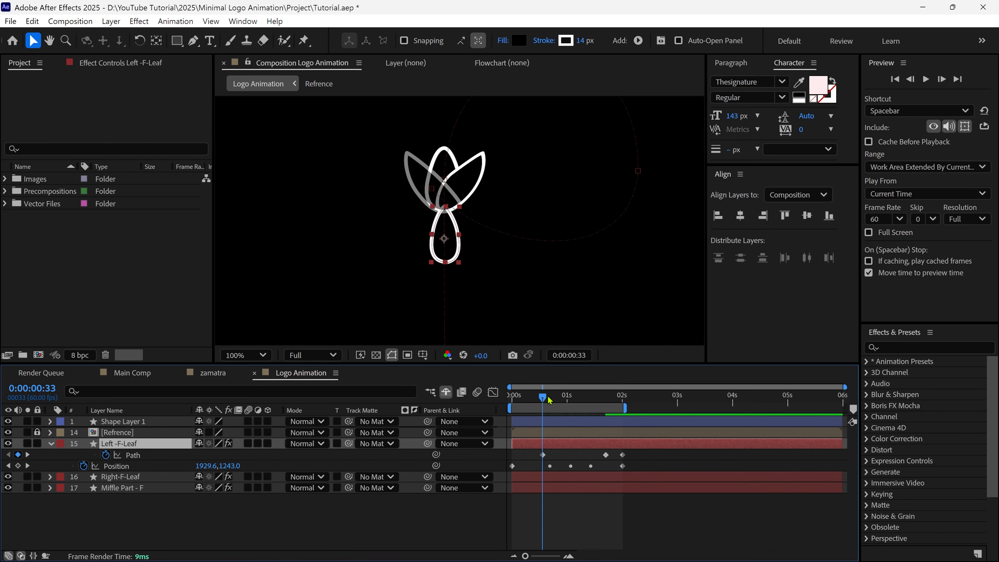
At 0:00:00:00, move Left -F-Leaf's starting position down below the frame to 1932.0, 2400.0 and preview the motion
key("shift+slash")
left_click_drag(542, 396, 505, 406)
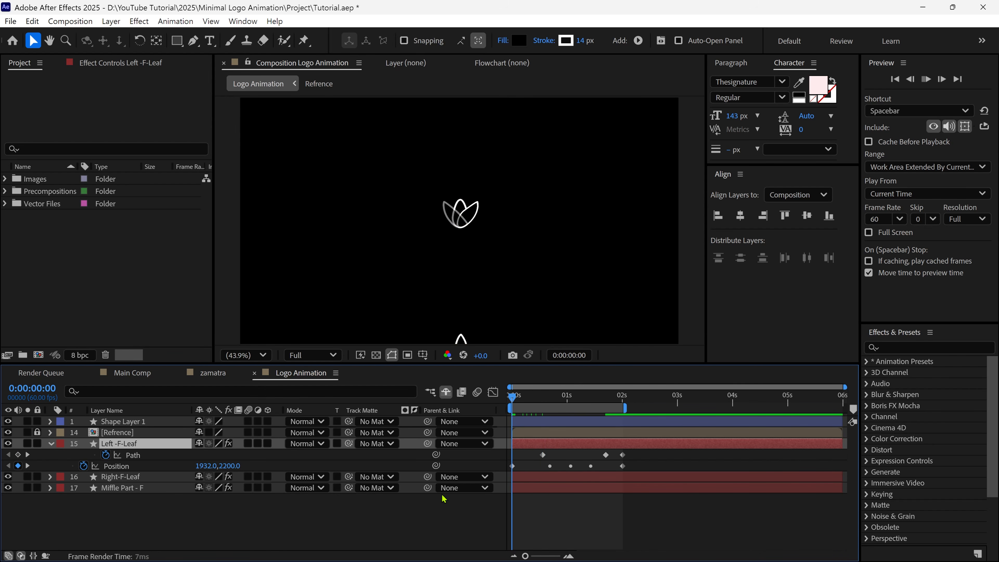
key("space")
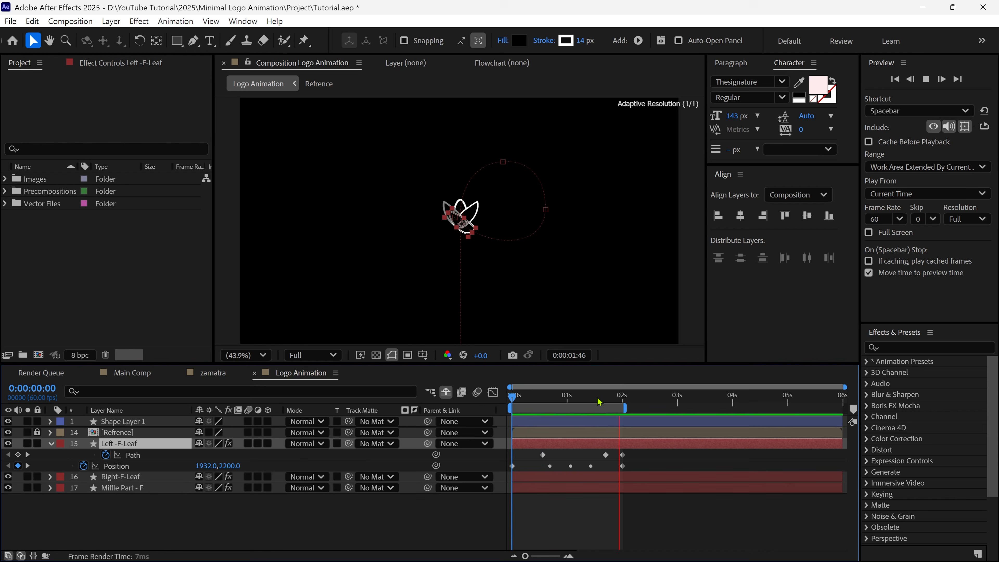
key("space")
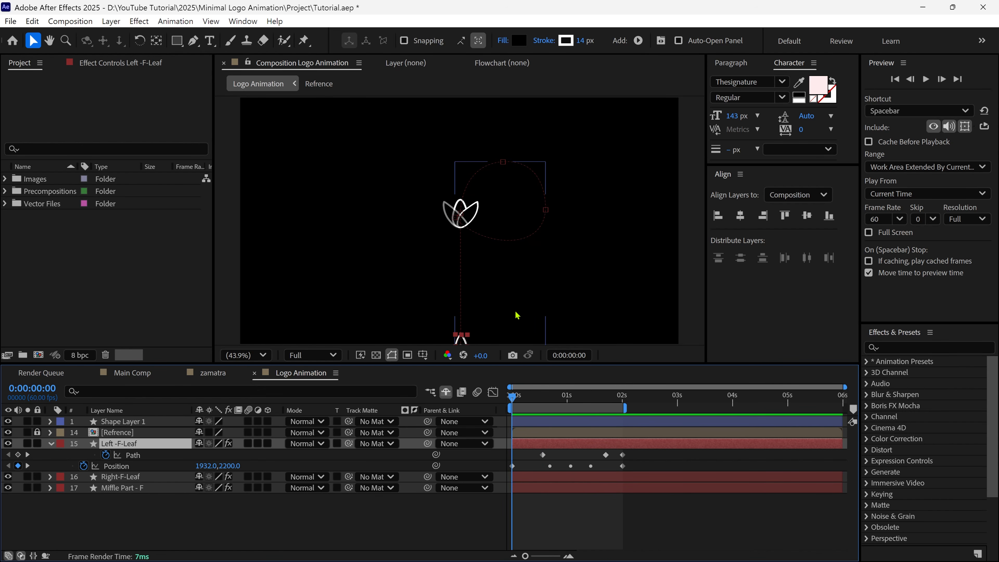
key("grave")
key("comma")
key("comma")
key("shift+Down")
key("shift+Down")
key("shift+Down")
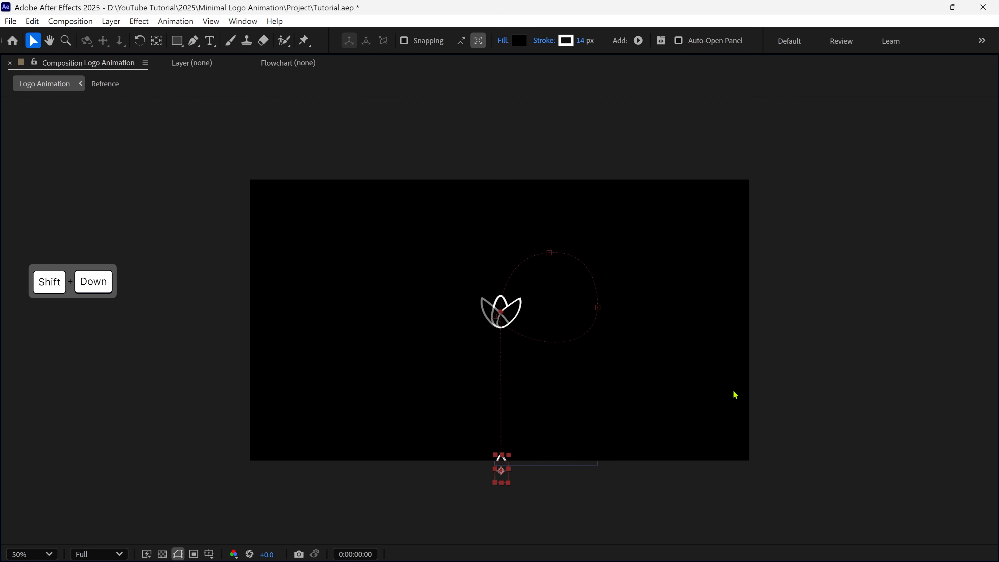
key("grave")
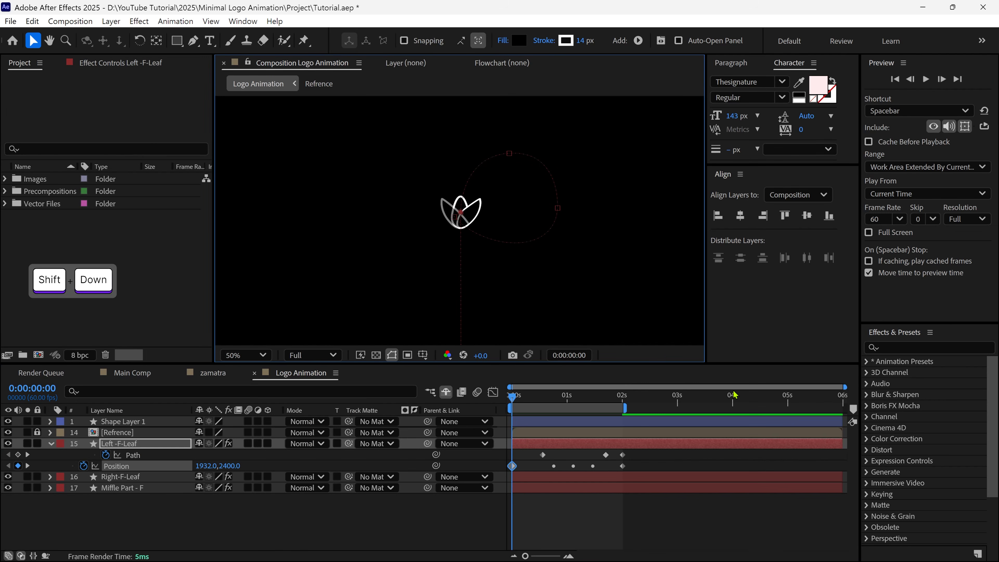
key("space")
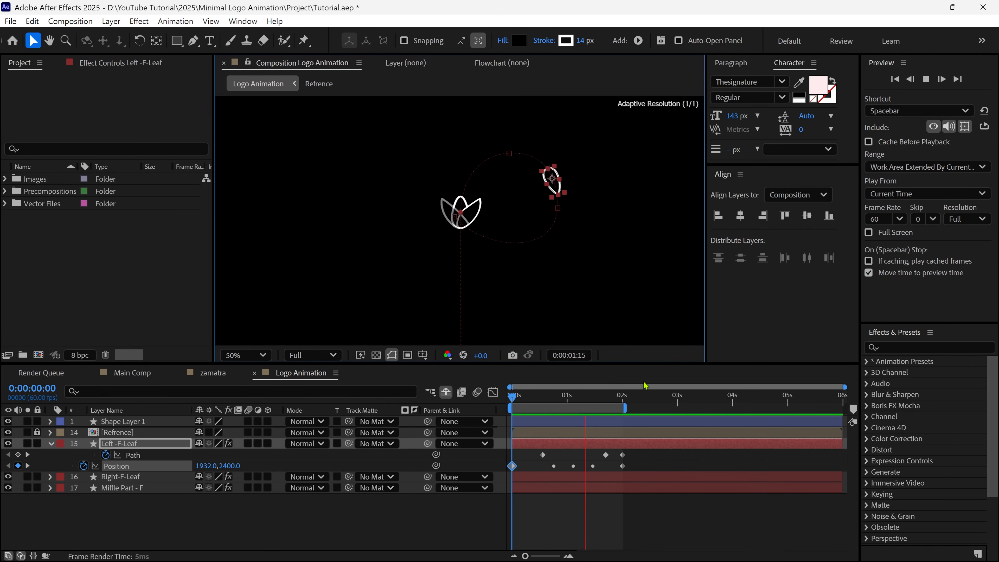
Apply Easy Ease to all of Left -F-Leaf's Position keyframes, show their speed graph and preview the animation
left_click_drag(633, 463, 513, 484)
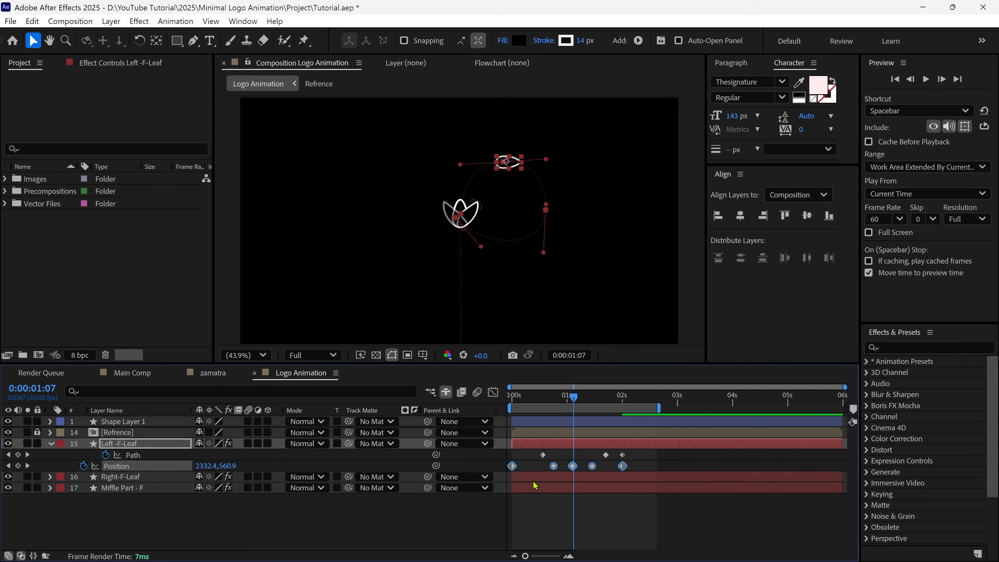
left_click(493, 393)
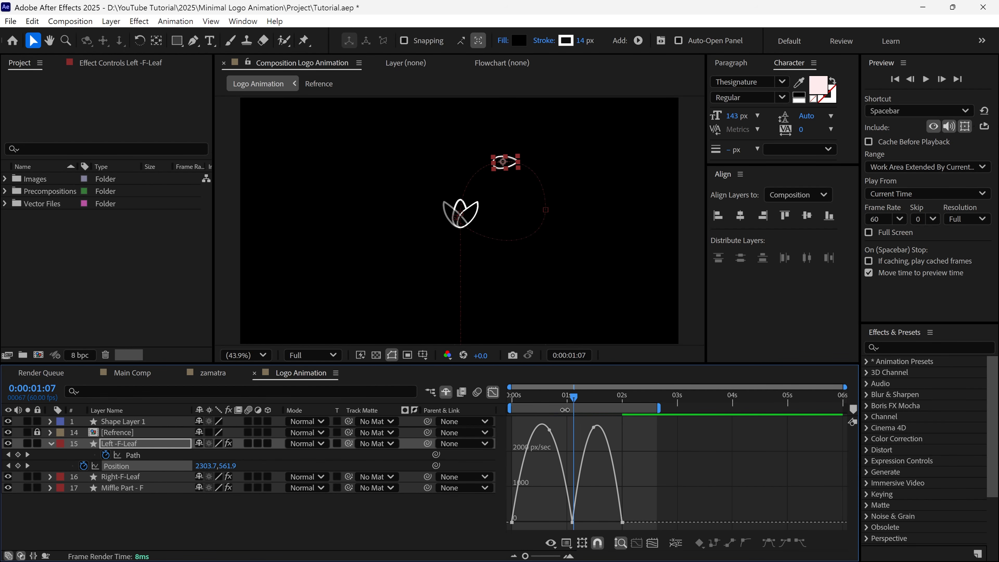
key("Home")
key("space")
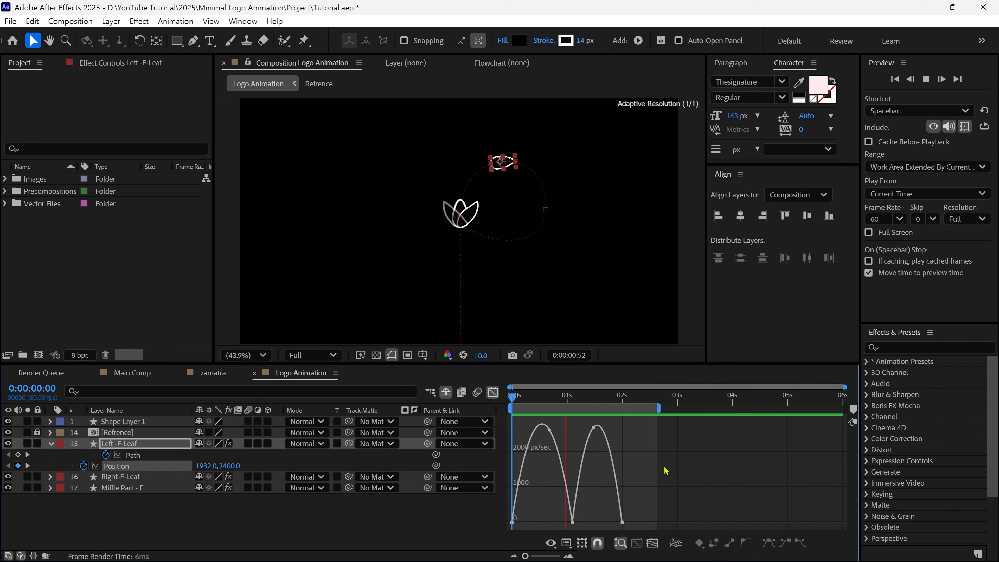
Make the velocity of Left -F-Leaf's Position keyframe at 0:00:01:06 continuous, raise its speed to about 1000 px/sec and preview
left_click(530, 404)
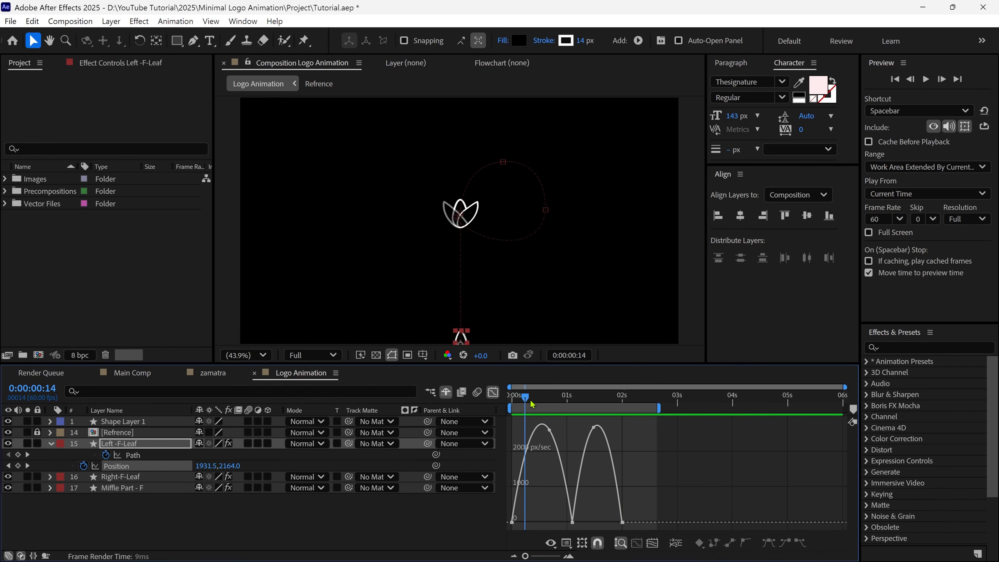
left_click_drag(530, 404, 571, 405)
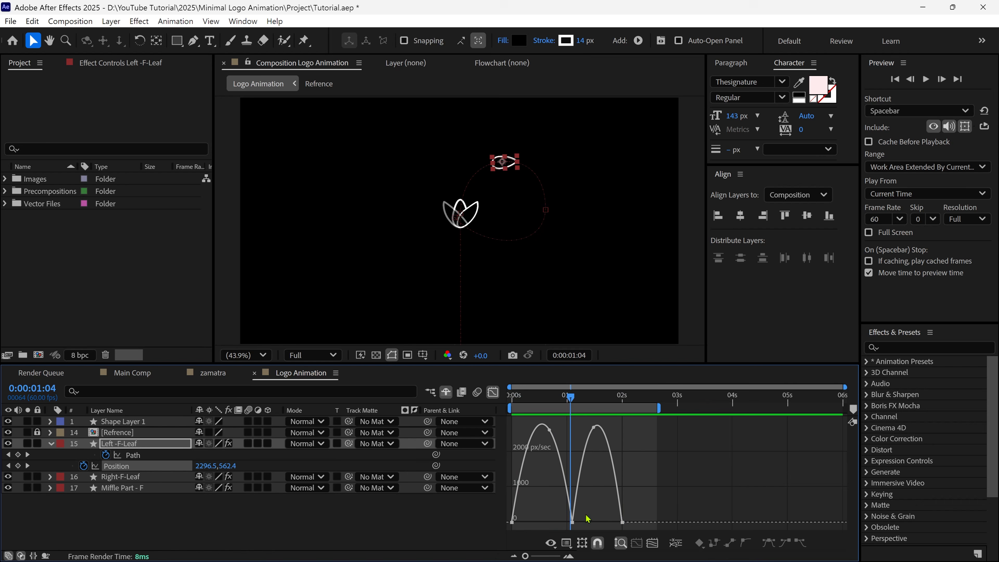
left_click_drag(564, 532, 565, 531)
key("ctrl+shift+k")
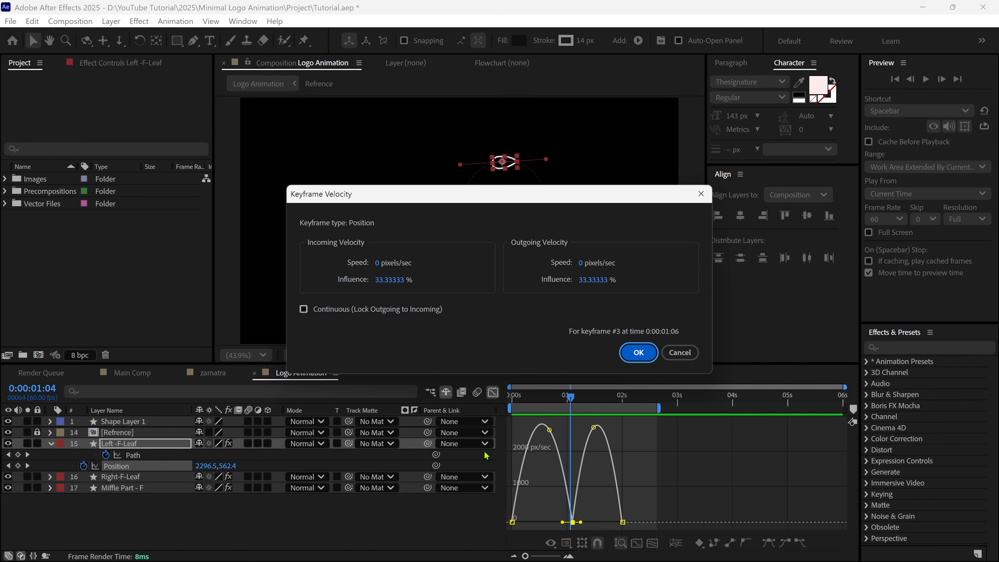
left_click(303, 310)
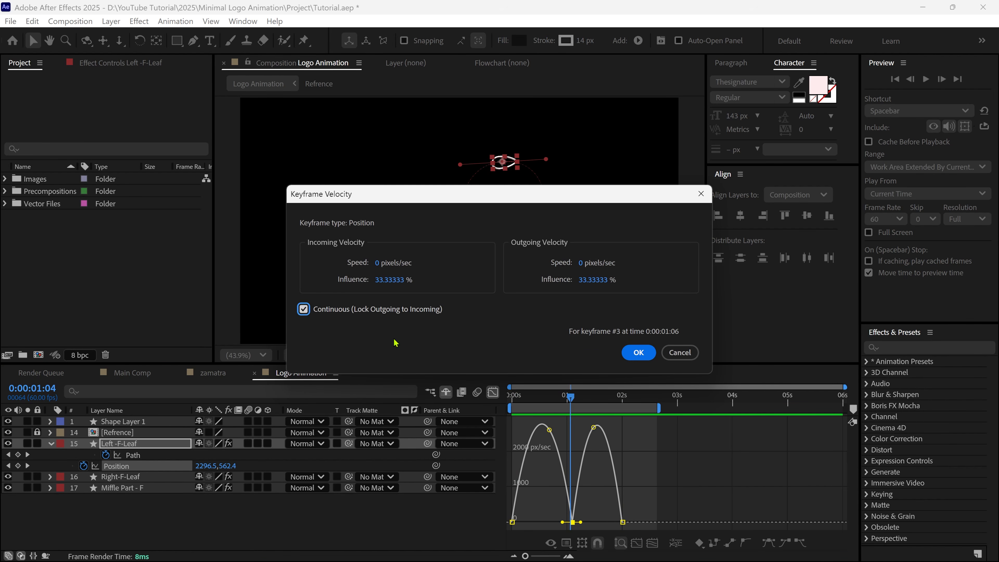
left_click(638, 354)
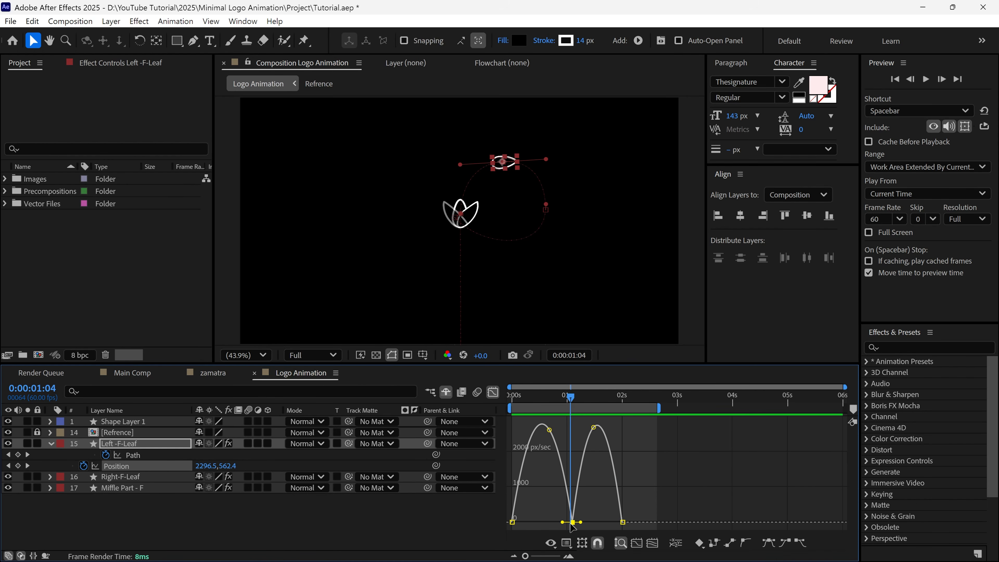
left_click_drag(572, 523, 569, 489)
left_click(513, 406)
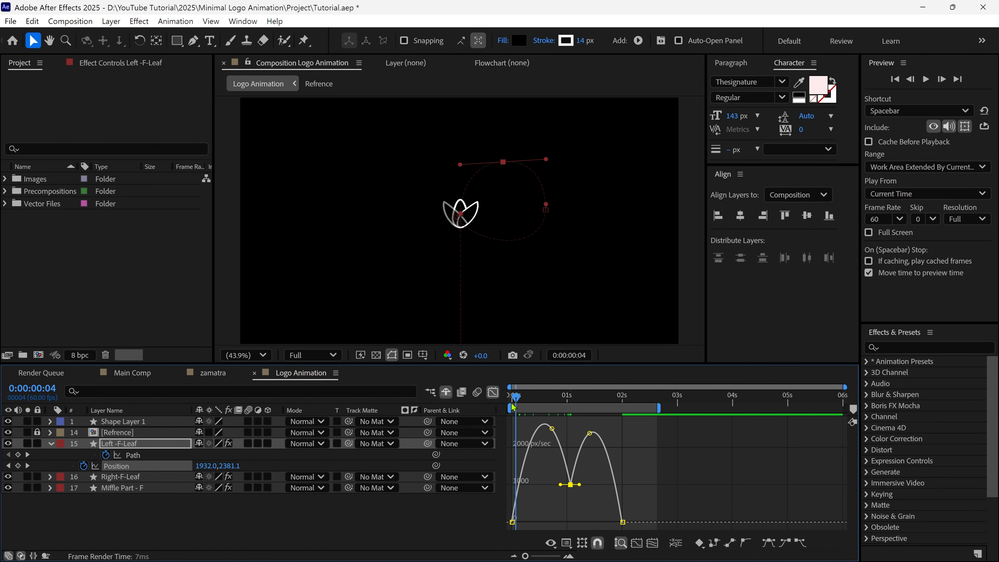
left_click_drag(513, 407, 511, 406)
key("space")
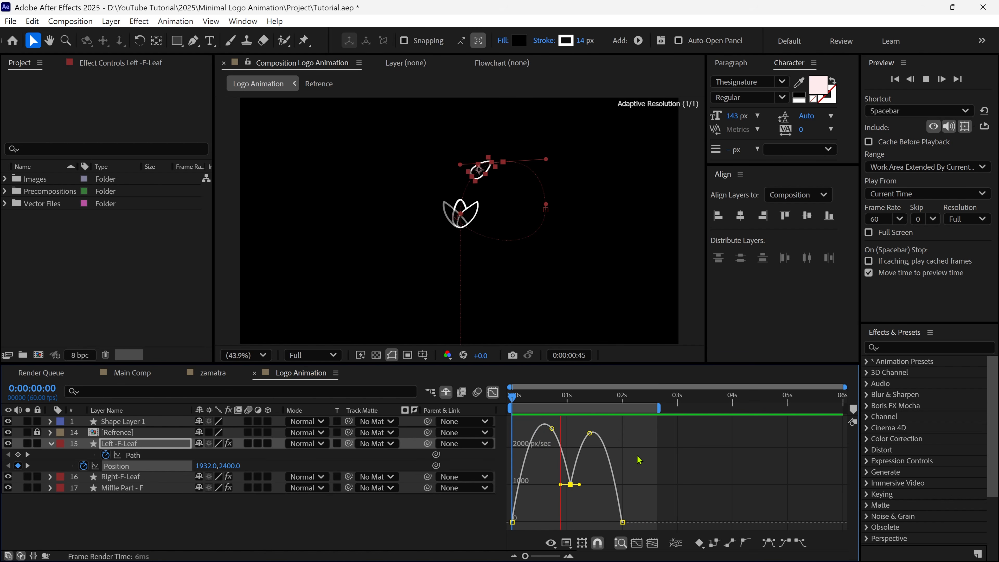
key("space")
Reshape Left -F-Leaf's Position speed curve into fast start and end peaks with a wide slow dip mid-path, and preview it
key("ctrl+z")
left_click(569, 478)
left_click_drag(560, 478, 591, 484)
left_click_drag(605, 522, 616, 518)
left_click(569, 485)
left_click_drag(578, 485, 585, 486)
key("Home")
key("space")
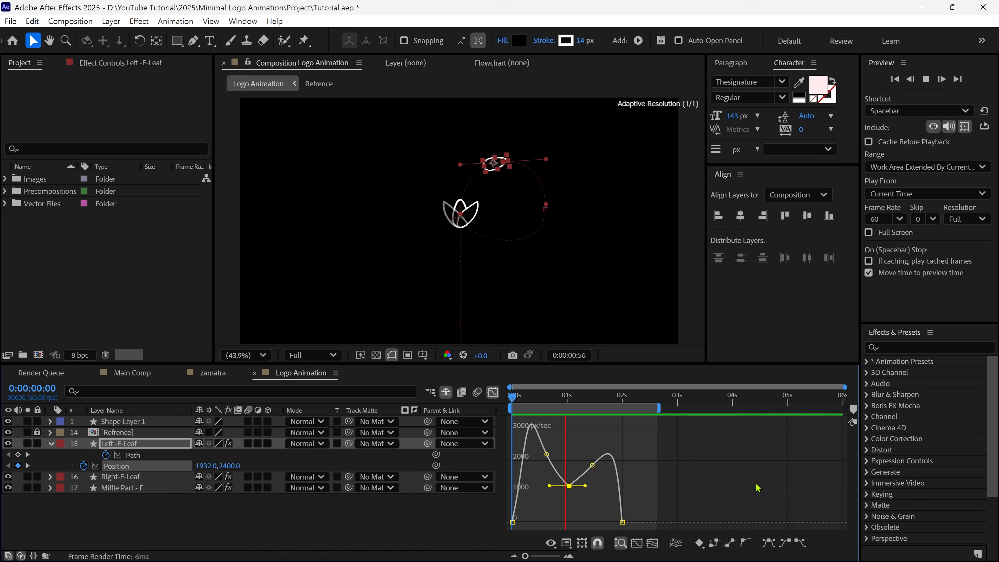
key("space")
Return to 0:00:00:00, close the speed graph and save the project
left_click(729, 483)
key("ctrl+s")
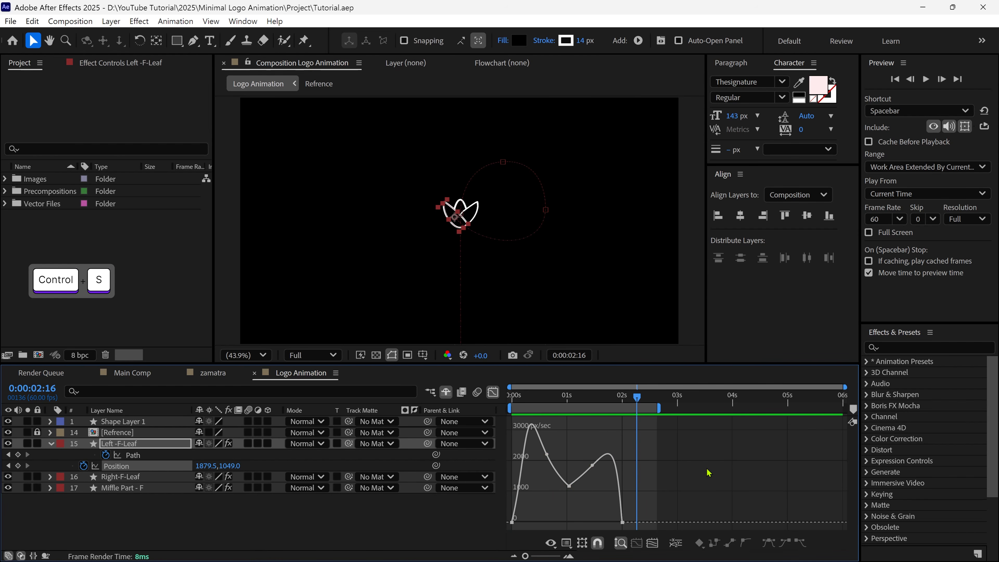
left_click_drag(634, 398, 511, 397)
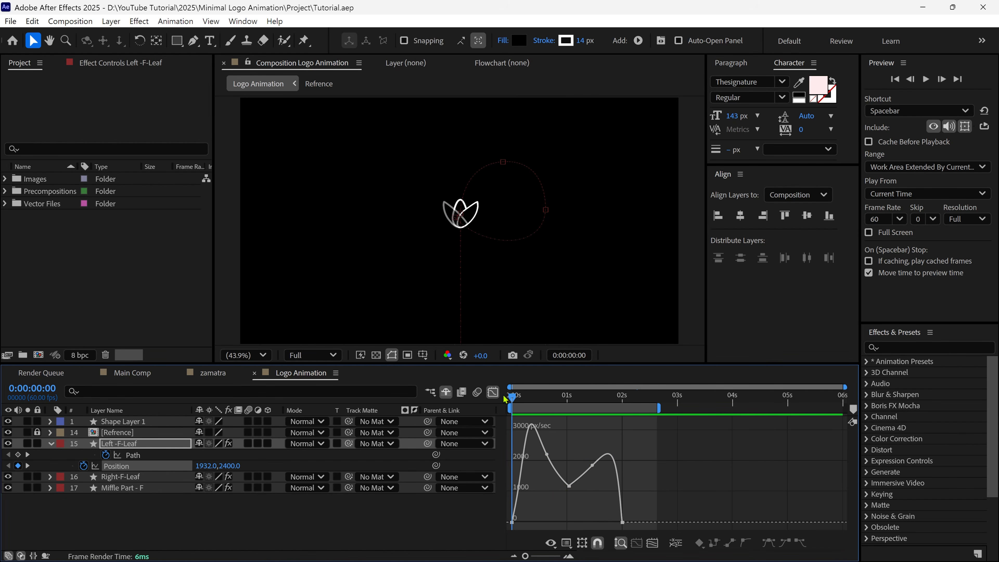
left_click(493, 392)
key("ctrl+s")
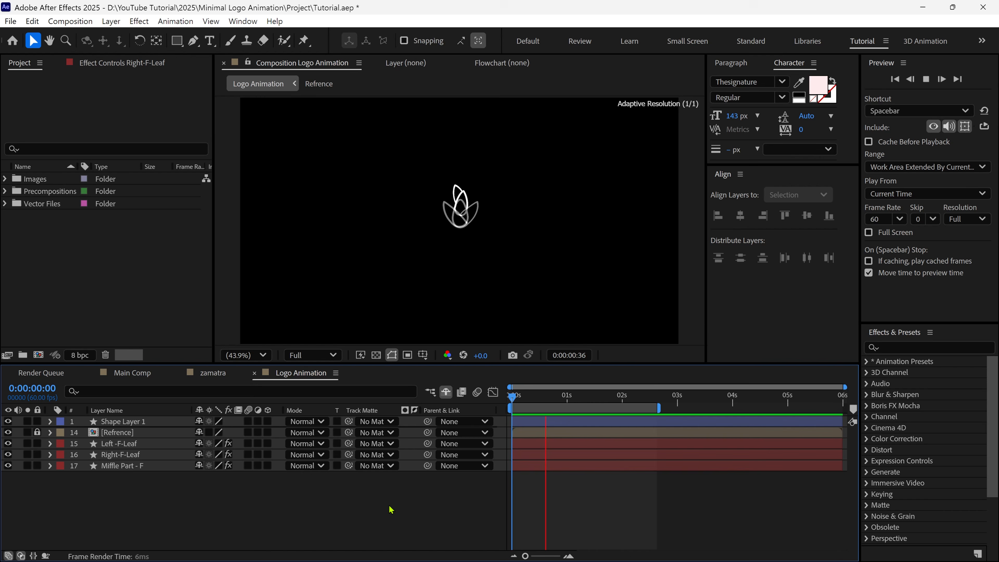
Solo Miffle Part - F and keyframe its Position from below the frame at 0:00:00:00 to its current place at 0:00:02:22
key("space")
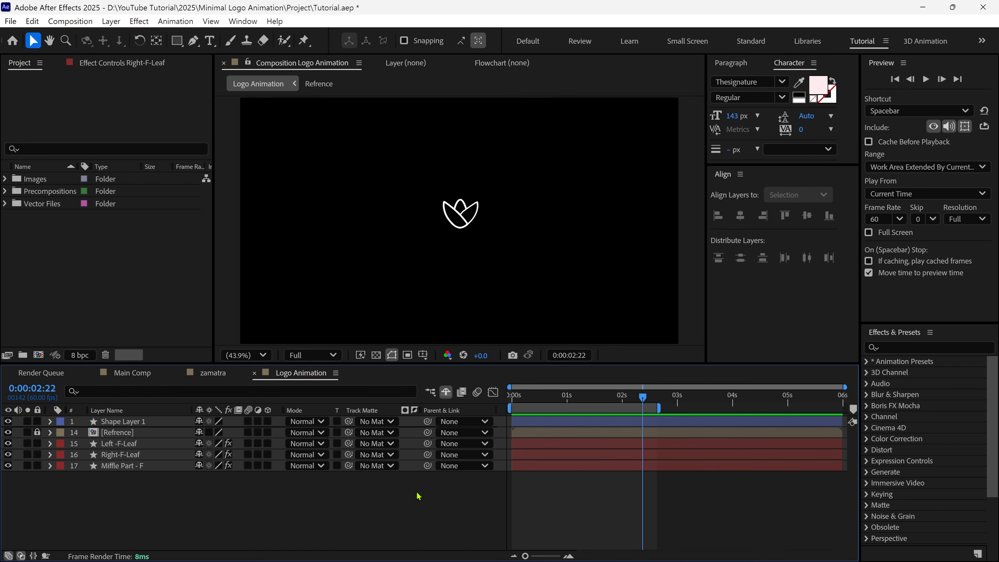
left_click(117, 462)
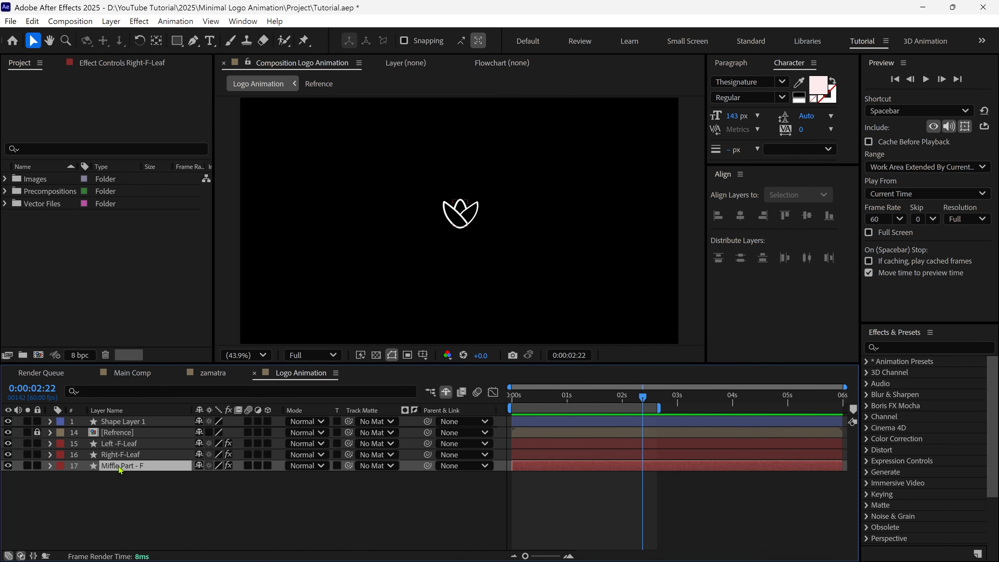
left_click(28, 465)
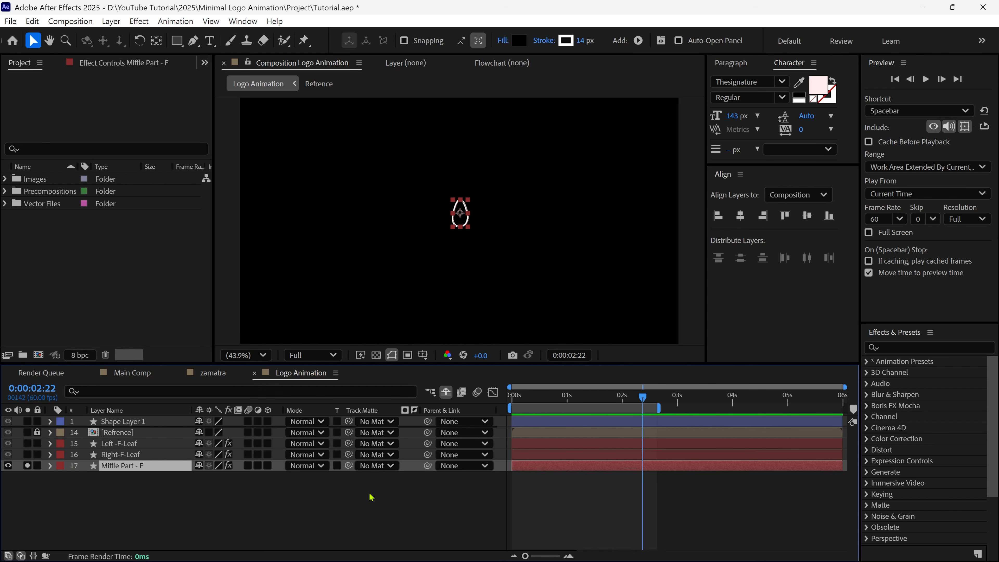
left_click(84, 476)
left_click_drag(642, 397, 501, 411)
left_click_drag(461, 220, 470, 376)
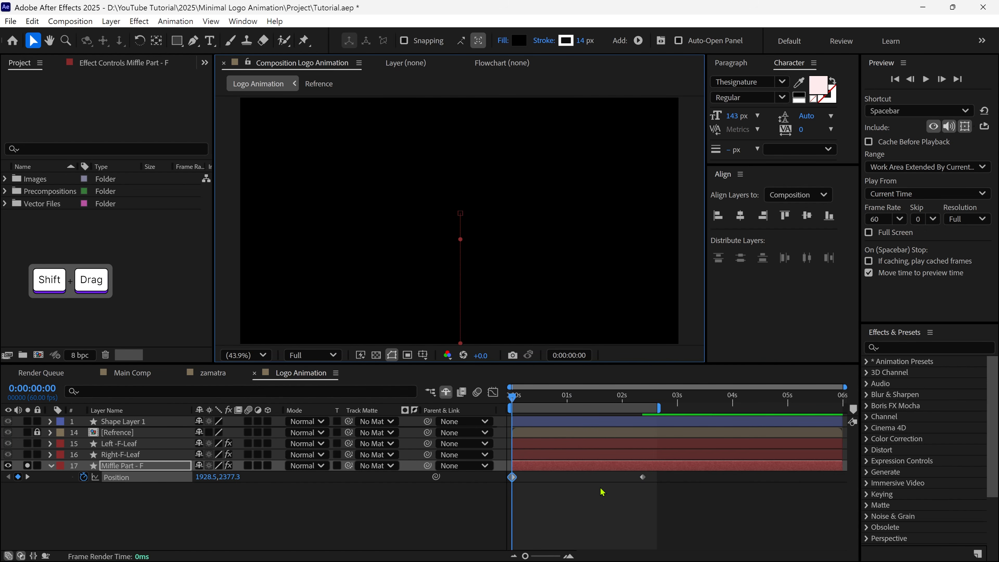
key("space")
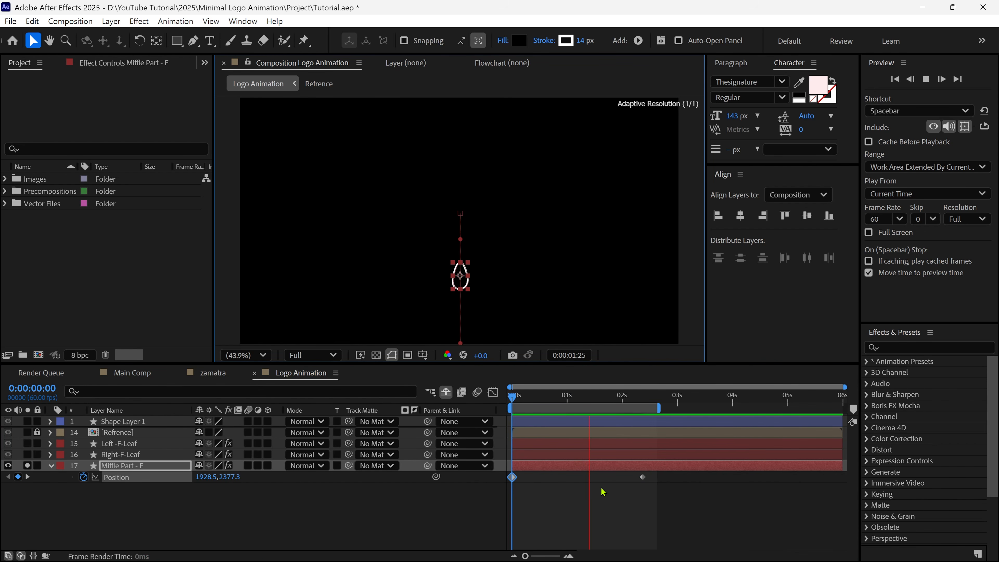
key("space")
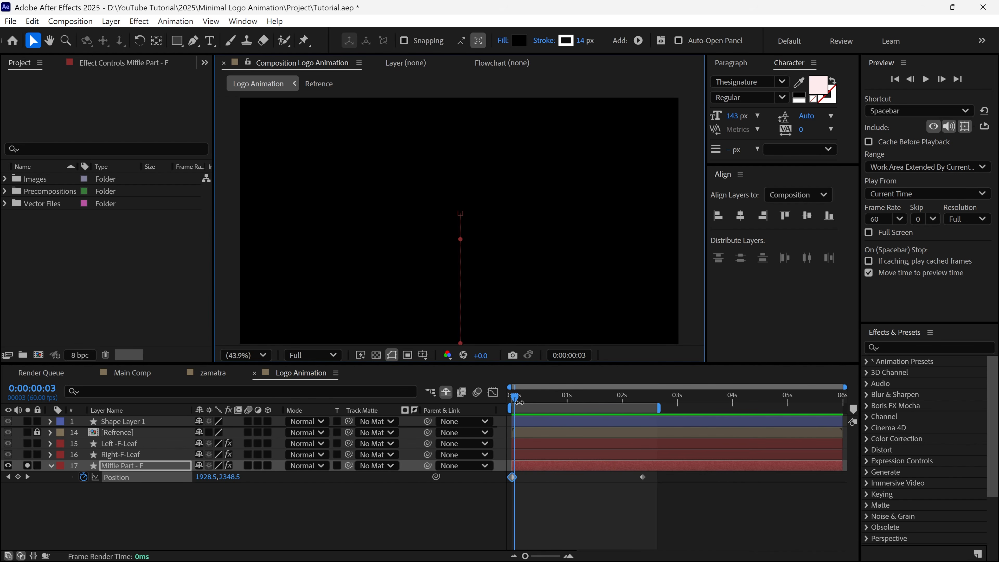
At 0:00:01:38, raise Miffle Part - F straight up above its final place to Position 1928.5, 720.0
key("space")
key("space")
key("ctrl+Up")
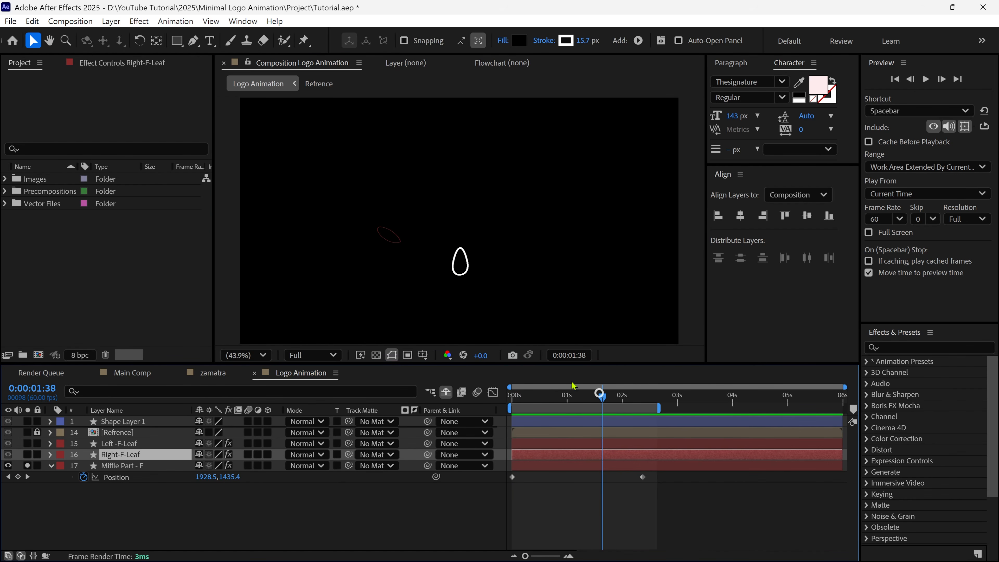
left_click(467, 274)
left_click_drag(464, 269, 462, 188)
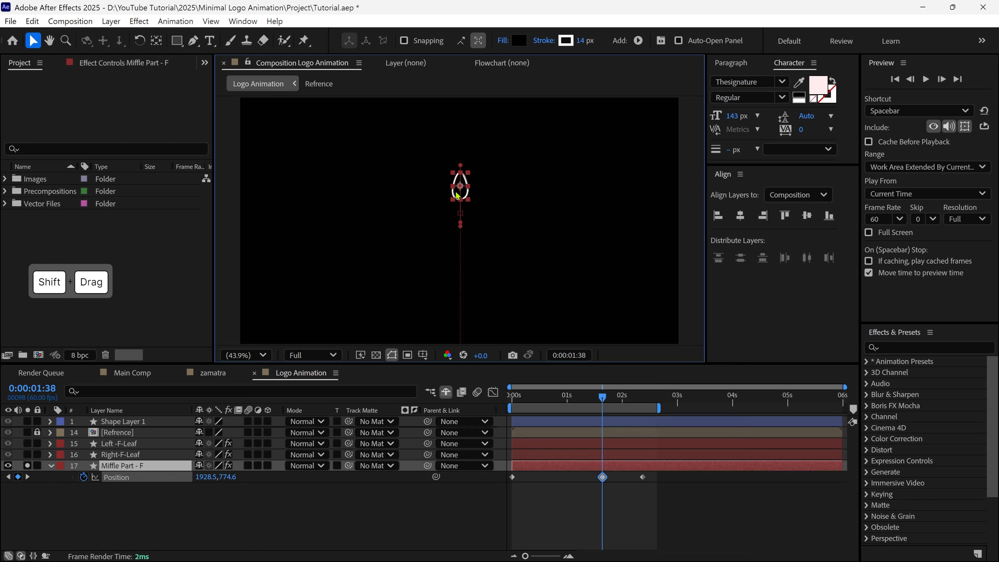
Remove the curve handles from Miffle Part - F's motion path points with the Pen tool and preview from the start
scroll(456, 176, "up", 2)
key("g")
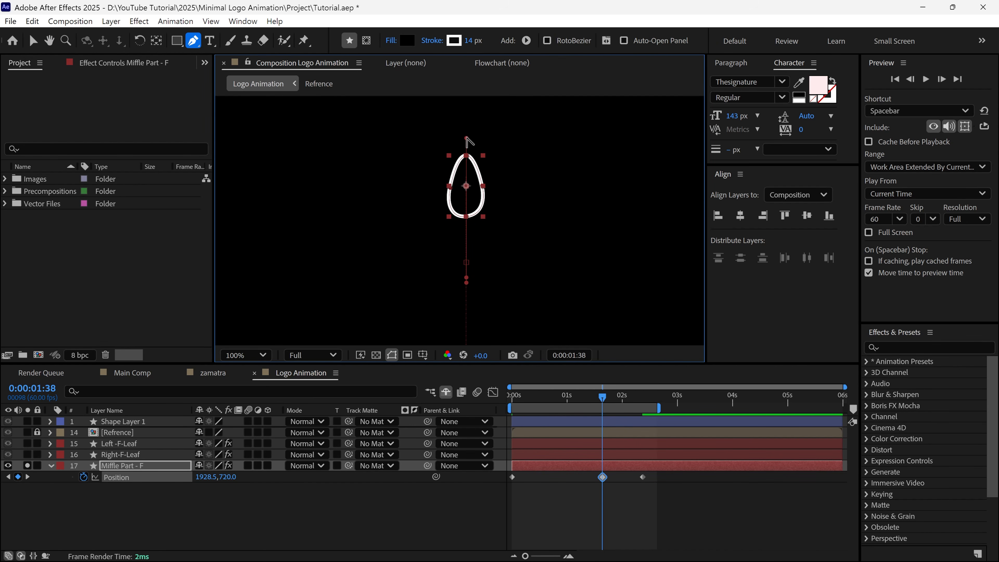
left_click_drag(465, 185, 511, 158)
key("v")
key("shift+slash")
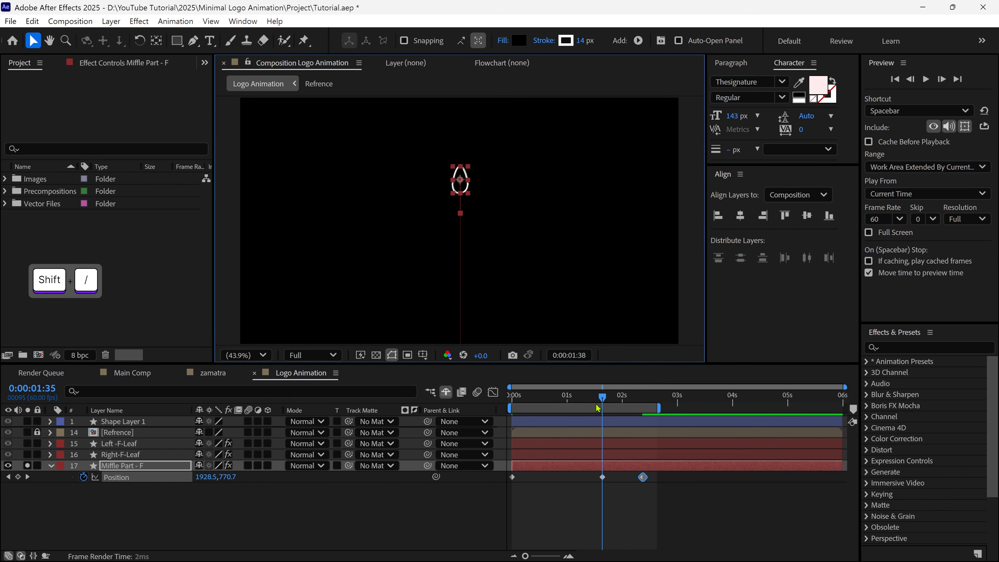
key("Home")
key("space")
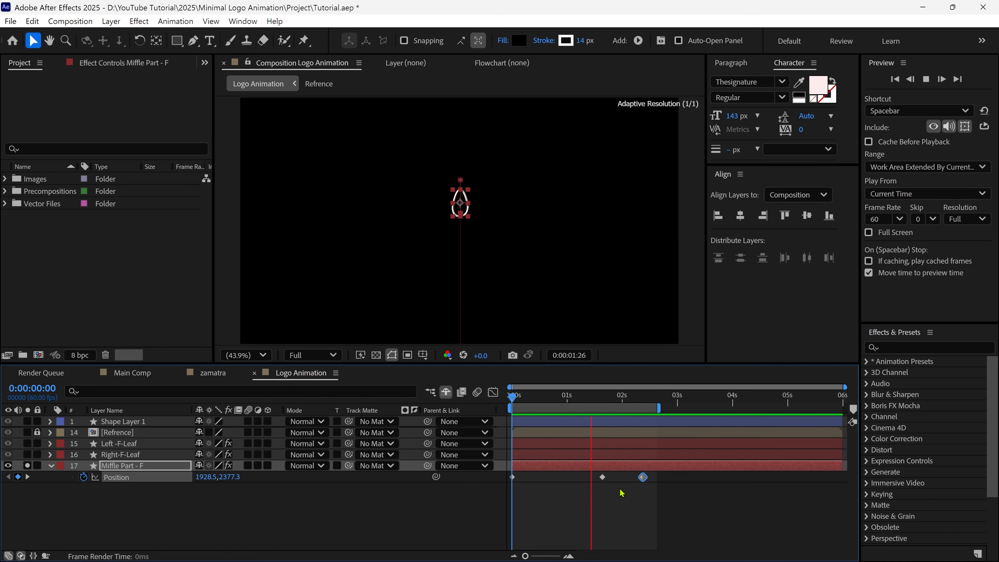
key("space")
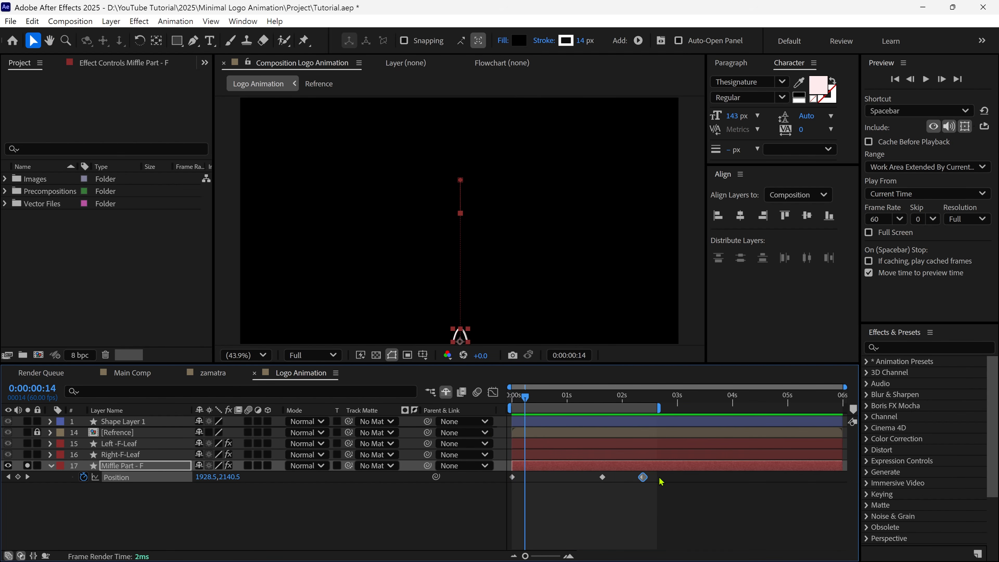
Ease Miffle Part - F's three Position keyframes and preview the motion with the speed graph open
left_click_drag(659, 478, 498, 494)
left_click(493, 393)
key("space")
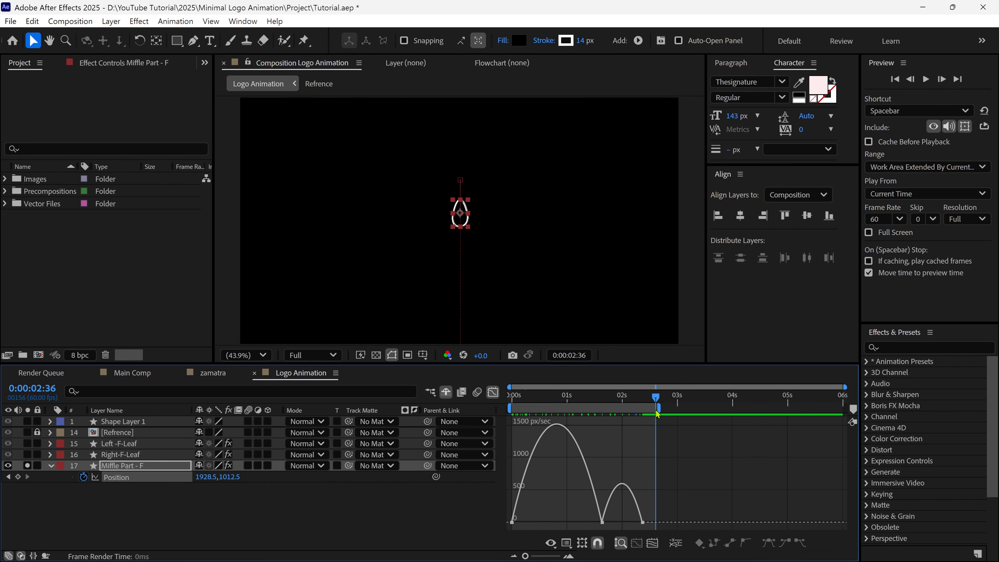
Make the middle Position keyframe's velocity continuous, lengthen its influence on both sides in the speed graph, and preview the result
left_click(601, 522)
key("ctrl+shift+k")
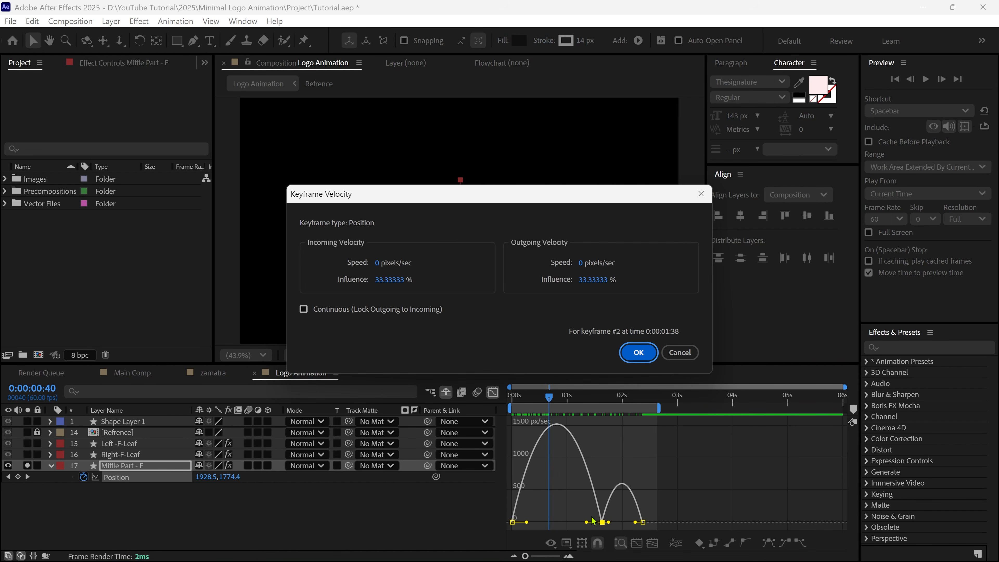
left_click(308, 314)
left_click(637, 352)
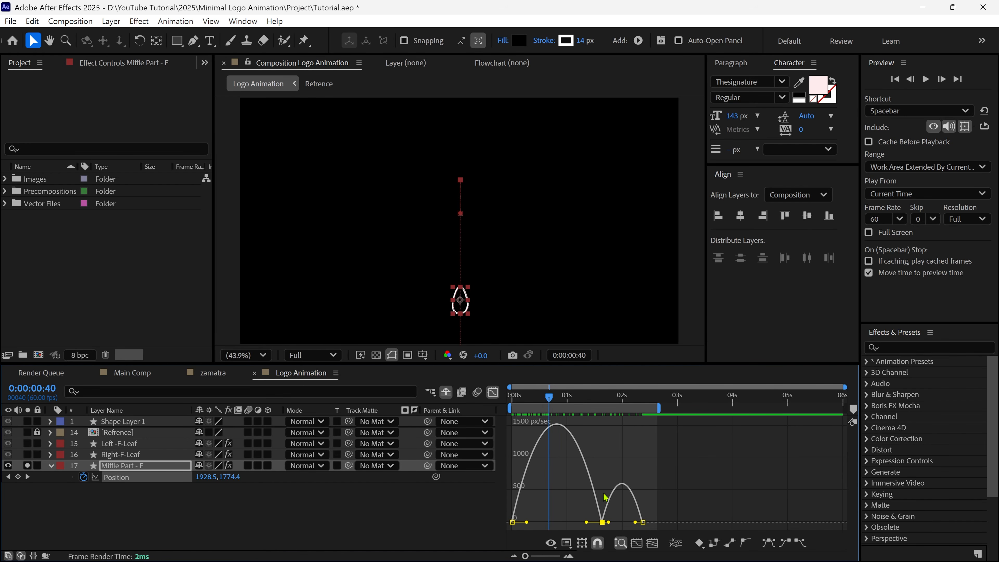
left_click_drag(586, 522, 621, 527)
left_click(511, 399)
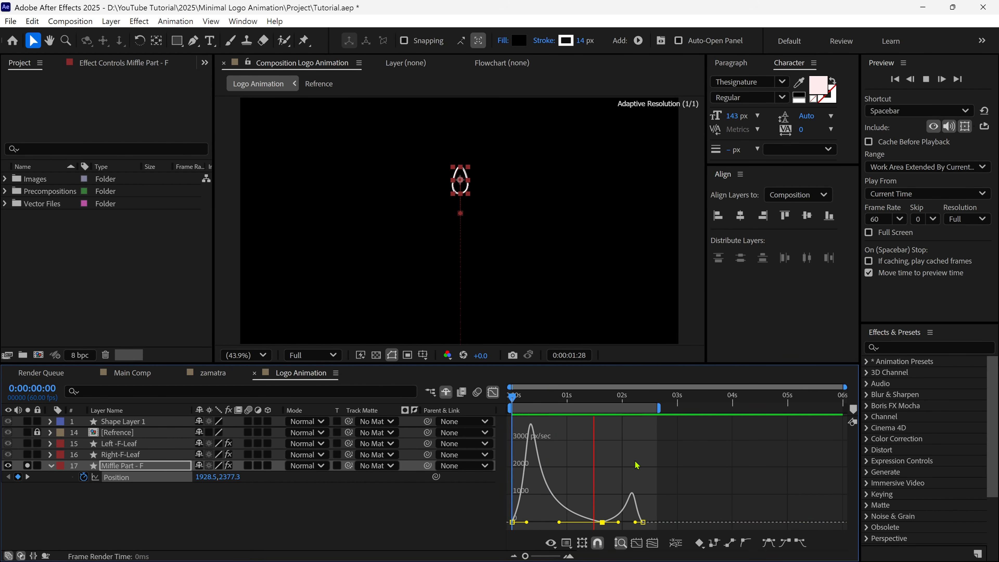
key("space")
left_click(493, 392)
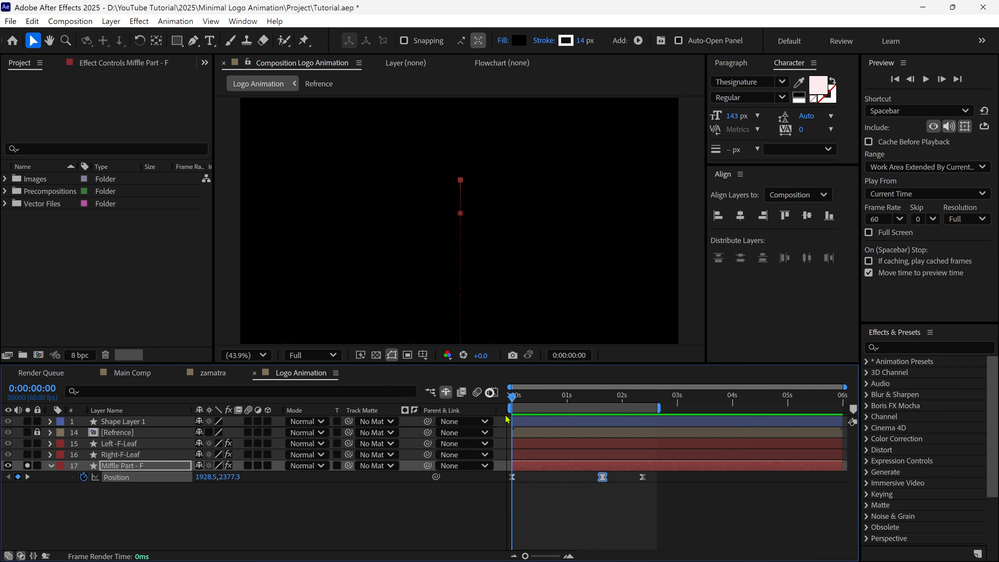
Compress Miffle Part - F's Position keyframes so the middle falls at about 1 second and the last at about 1.6 seconds, and preview
left_click_drag(659, 476, 523, 483)
left_click_drag(644, 477, 573, 481, "alt")
left_click(618, 491)
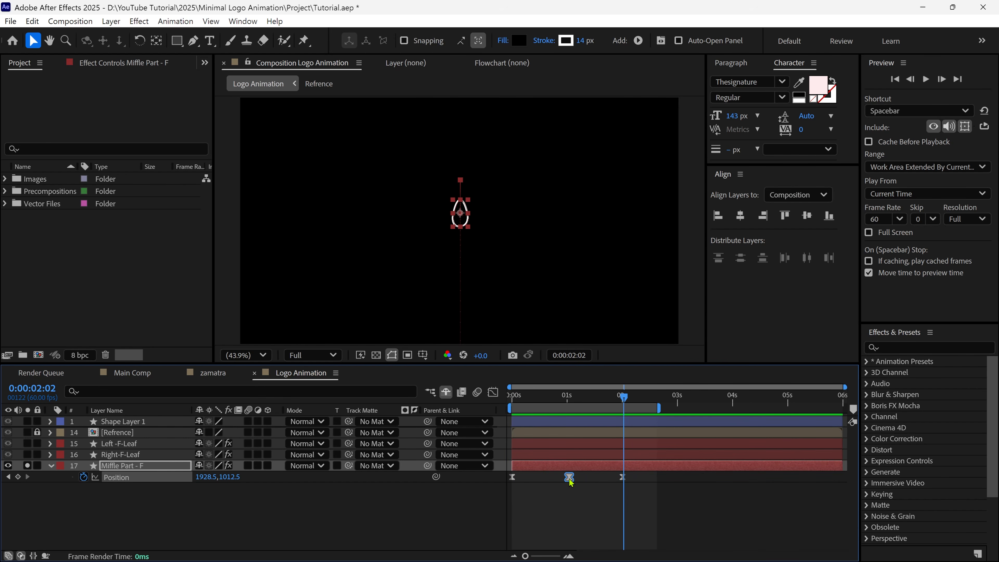
left_click_drag(622, 476, 598, 477)
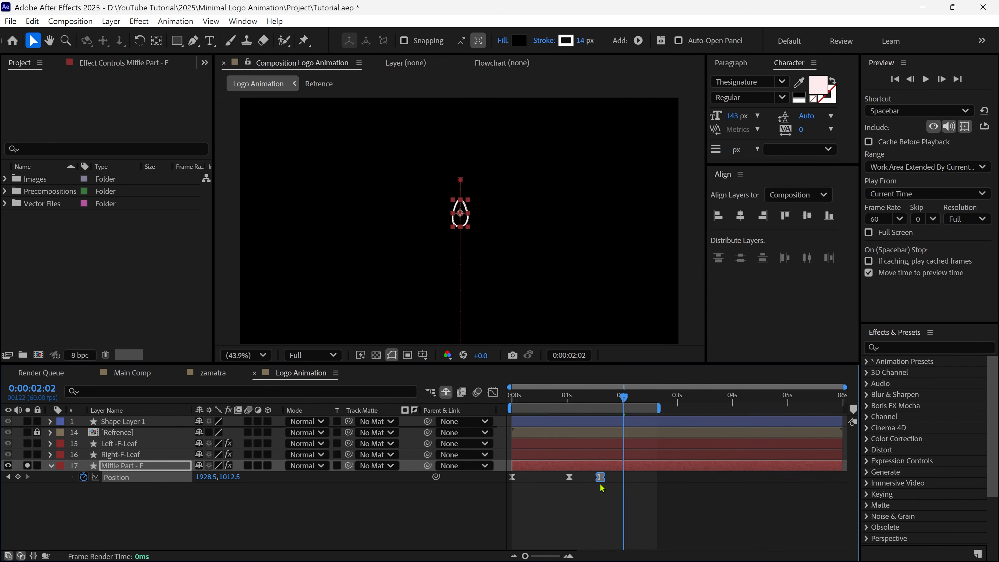
key("Home")
key("space")
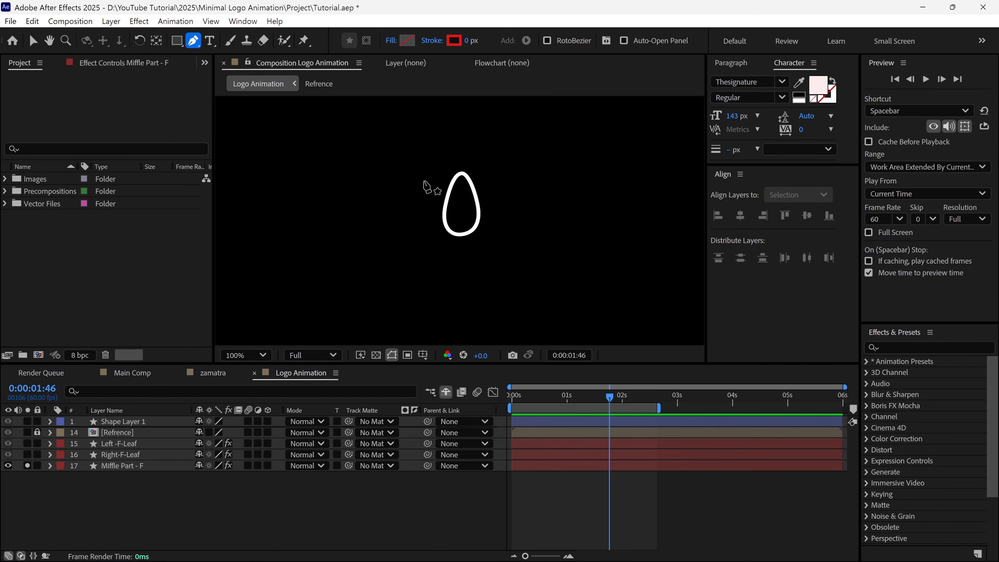
Draw a gently curved open line across the upper part of the petal with the Pen tool, using a white 21 px stroke and no fill
left_click_drag(423, 183, 430, 183)
mouse_move(493, 199)
left_mouse_down()
mouse_move(508, 212)
mouse_move(474, 185)
left_mouse_up()
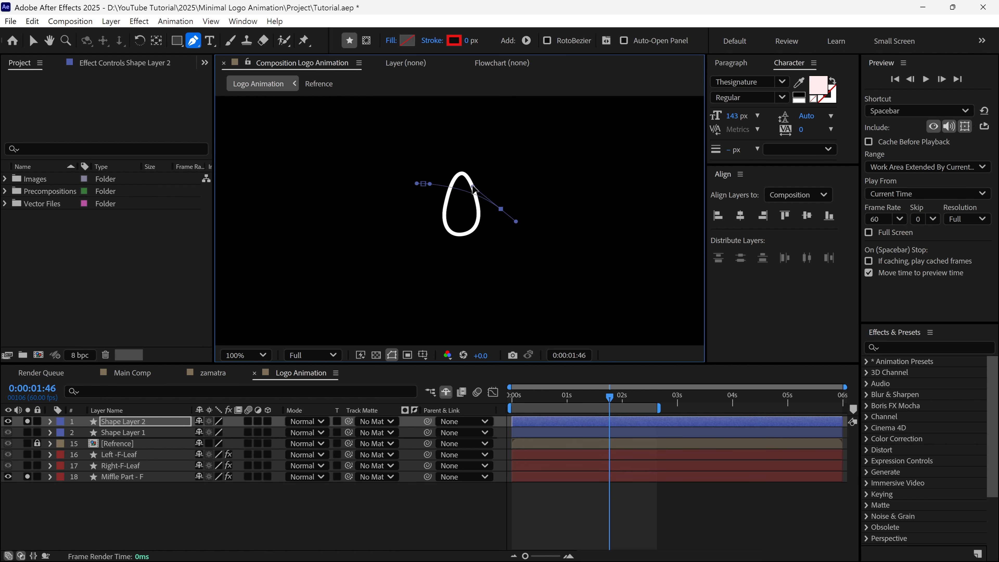
left_click_drag(467, 41, 484, 41)
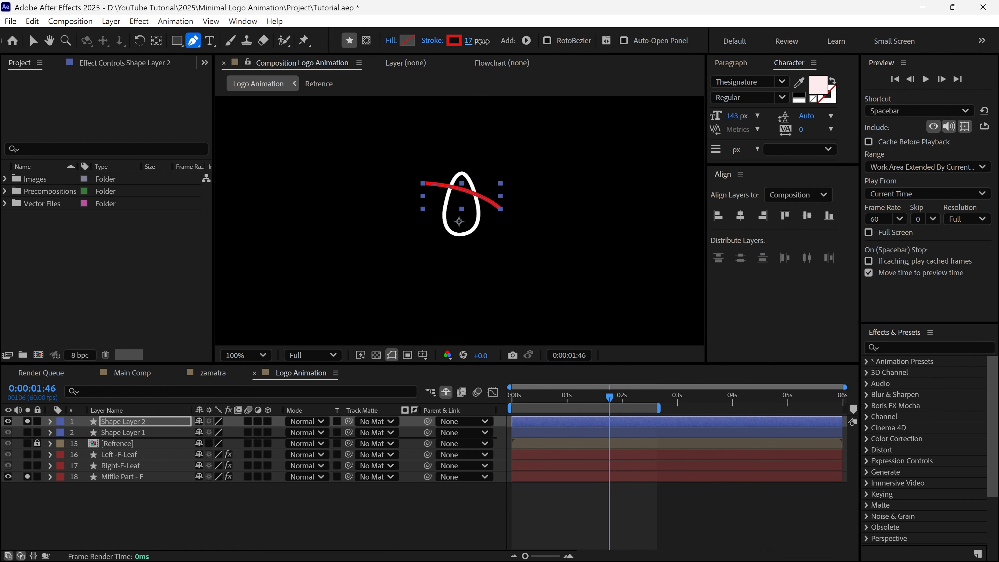
left_click(454, 40)
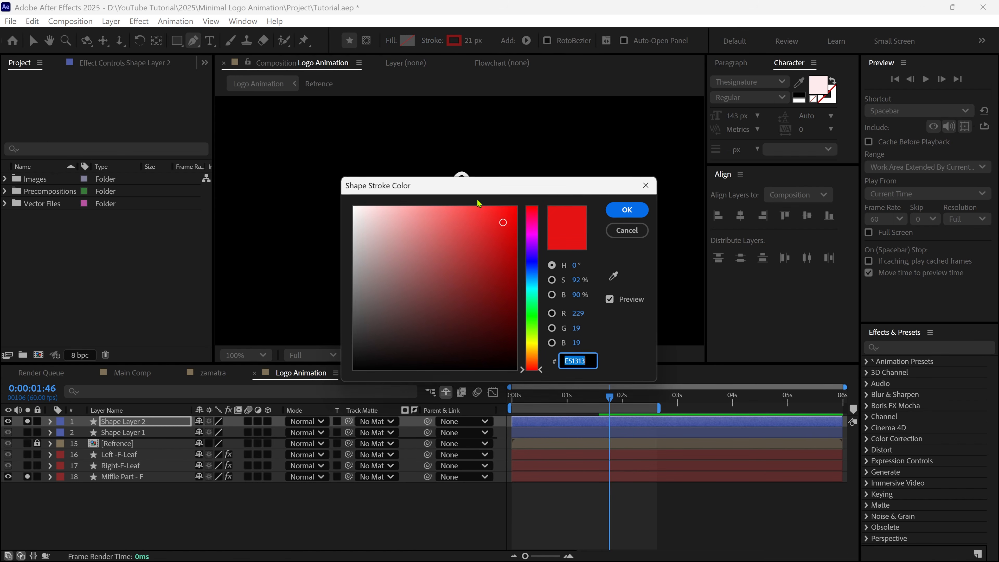
left_click_drag(432, 214, 308, 185)
left_click(647, 209)
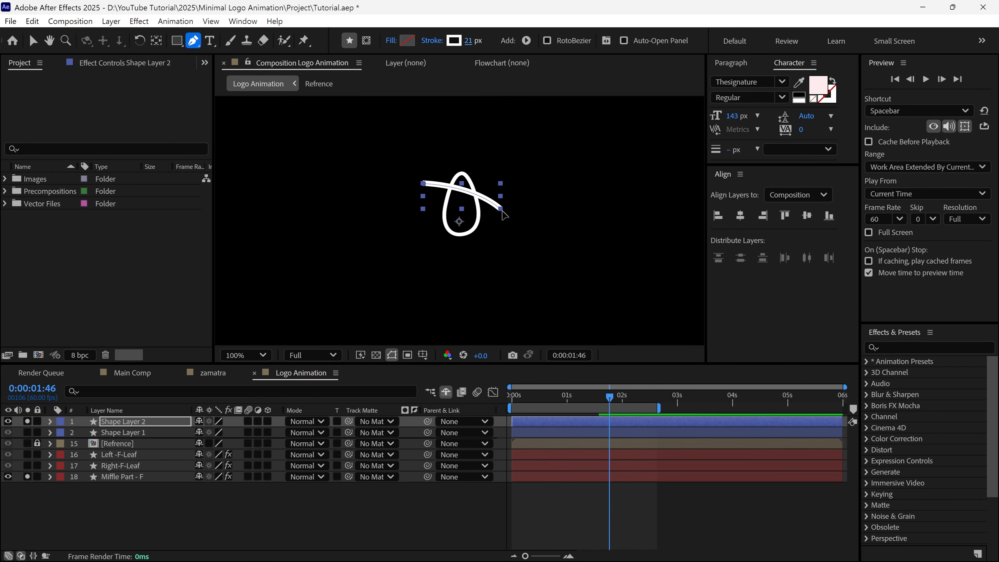
Thin the curved line's stroke to 17.4 px and rename its layer 1
key("v")
key("period")
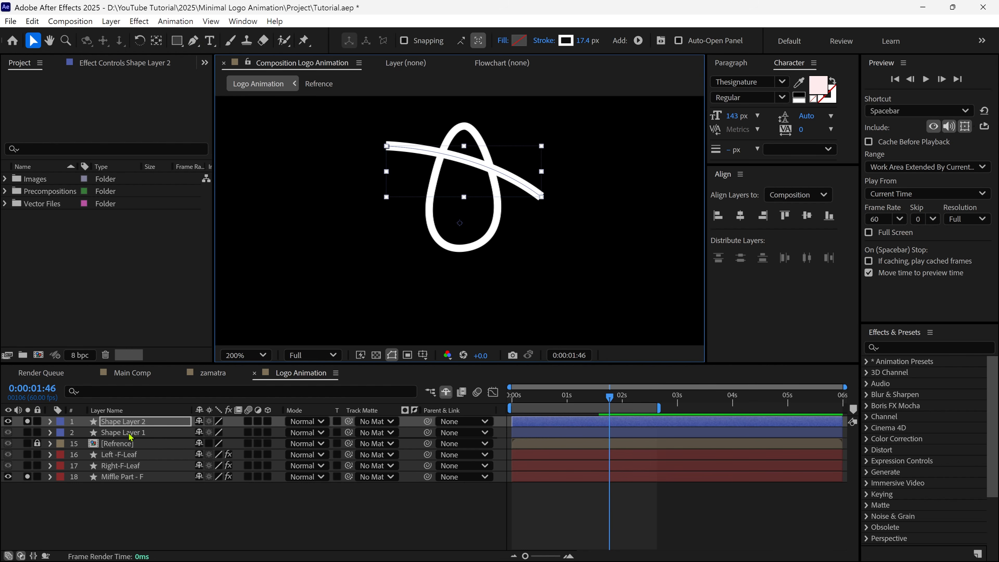
left_click(148, 424)
type("1")
key("Return")
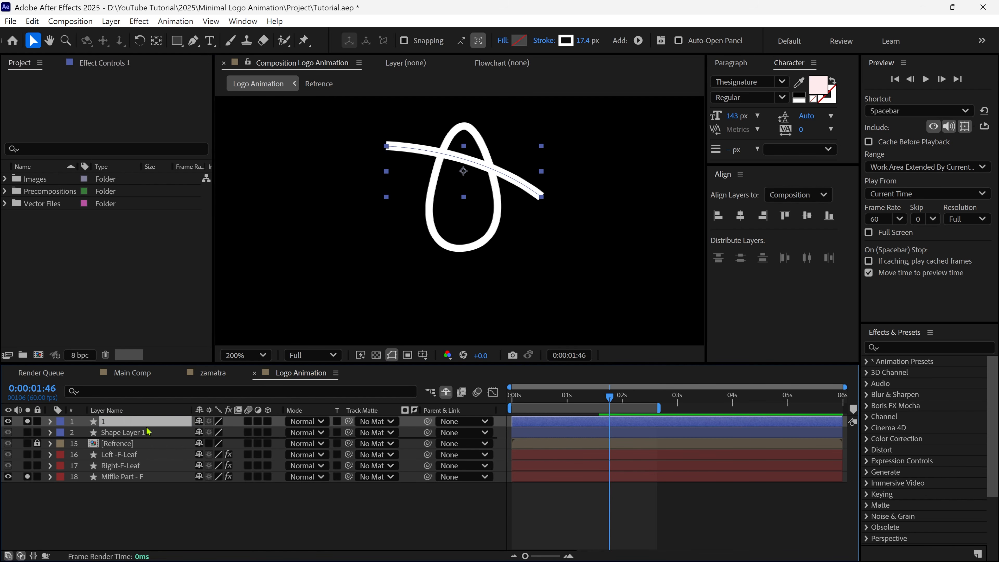
Delete Shape Layer 1, parent layer 1 to Miffle Part - F and preview from the start
left_click(137, 433)
key("Delete")
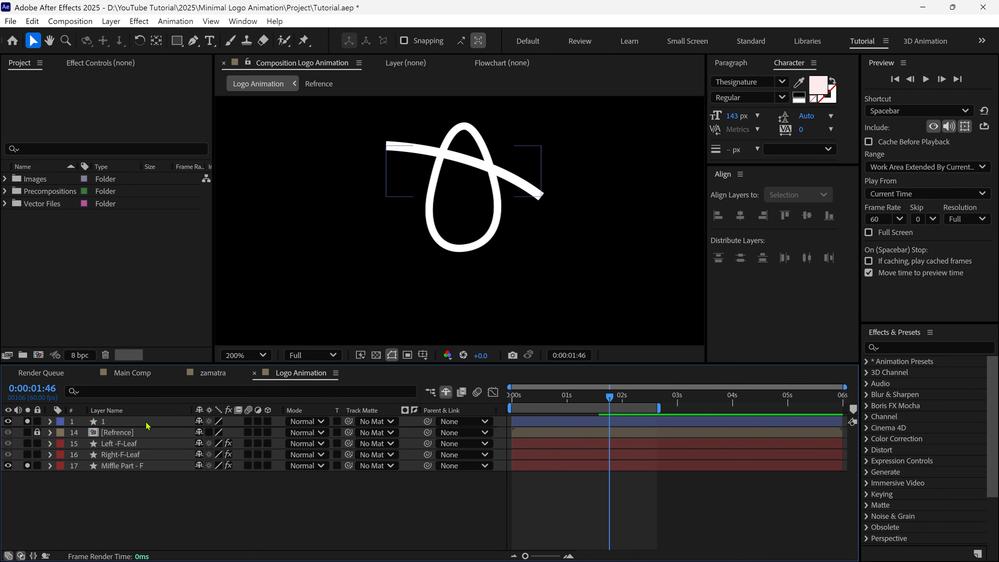
left_click_drag(428, 420, 117, 471)
key("shift+/")
key("Home")
key("space")
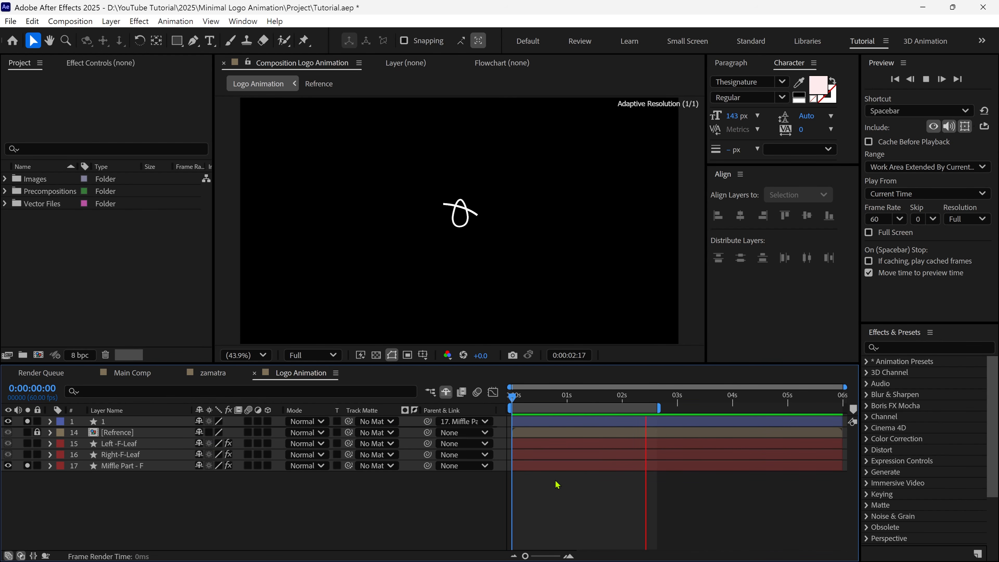
key("space")
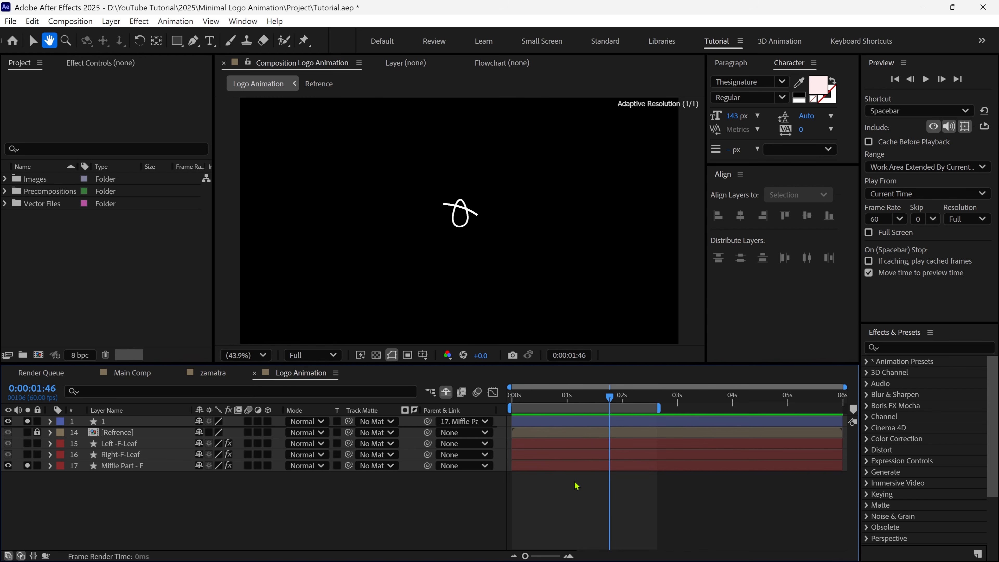
Use Miffle Part - F as layer 1's track matte and turn the petal's visibility back on
left_click_drag(572, 401, 544, 419)
left_click(568, 424)
key("period")
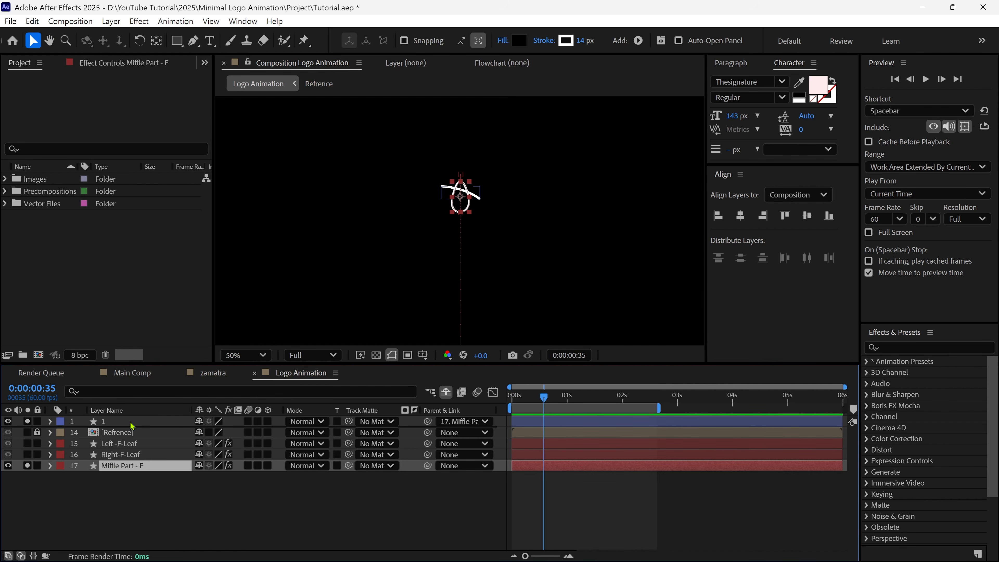
left_click(130, 422)
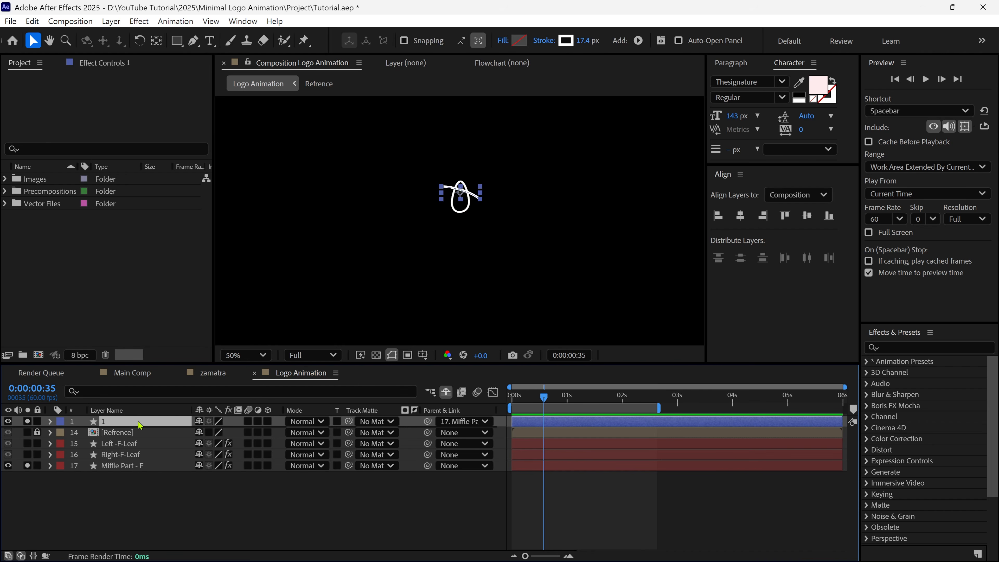
left_click_drag(348, 424, 138, 469)
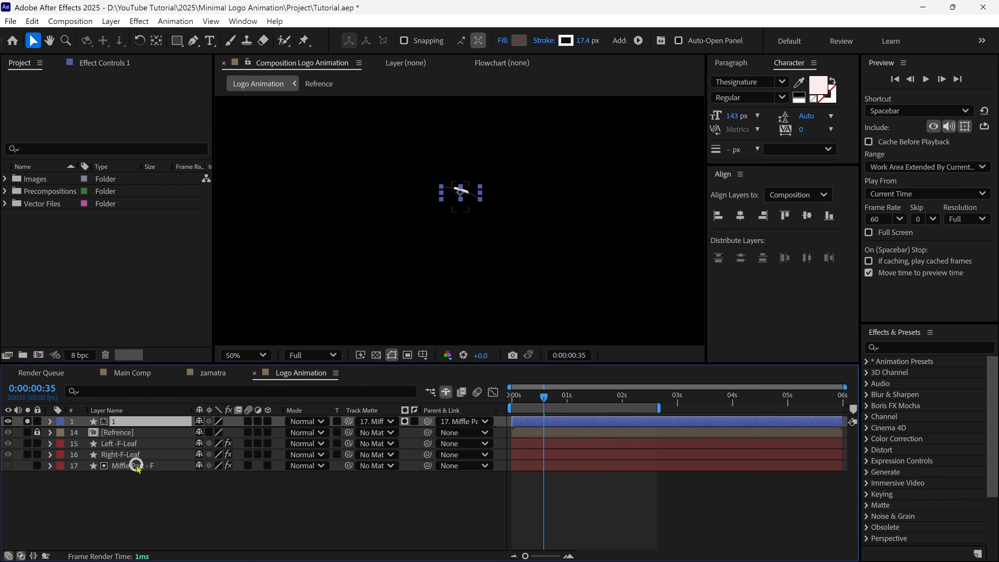
left_click(8, 465, "alt")
key("period")
key("period")
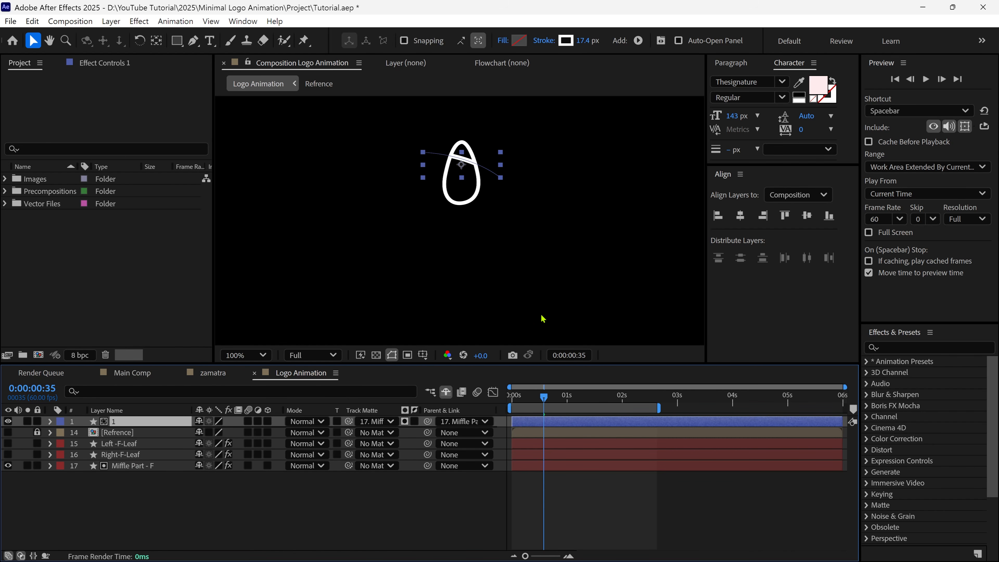
key("shift+slash")
At 0:00:00:18, keyframe layer 1's Position with the line moved below the petal to -35.0, 86.0
left_click_drag(544, 397, 526, 409)
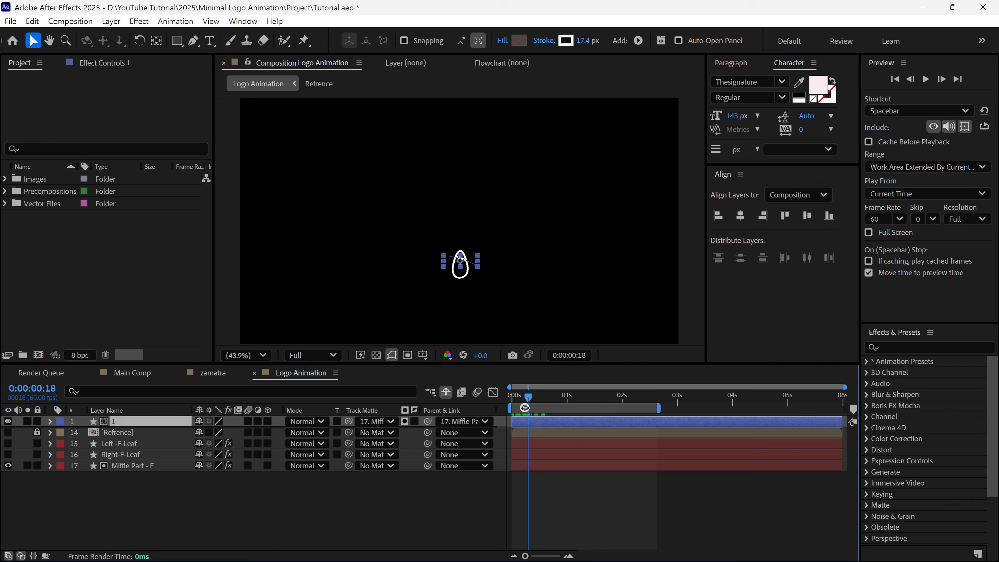
key("p")
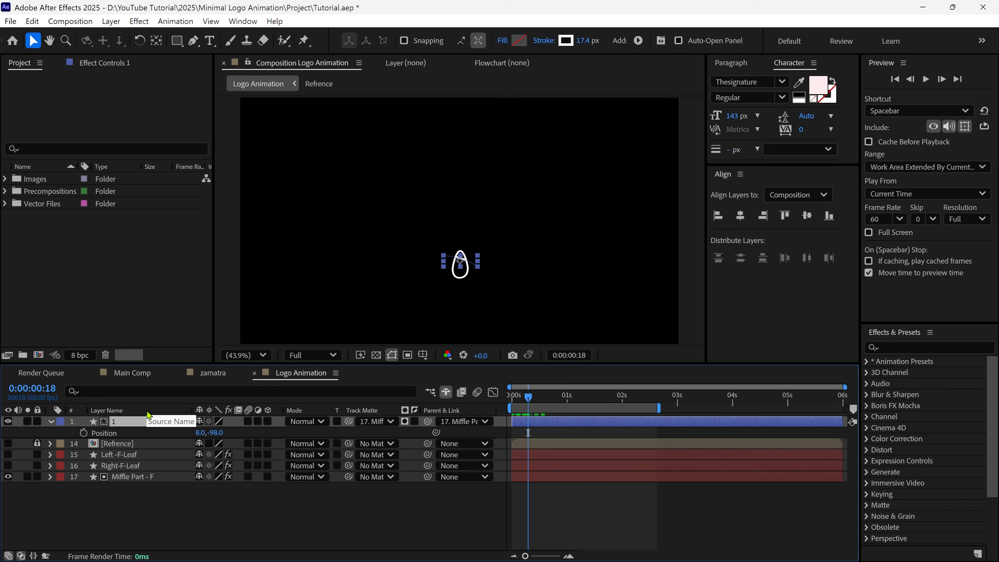
left_click(84, 432)
key("period")
left_click_drag(490, 290, 491, 201)
key("period")
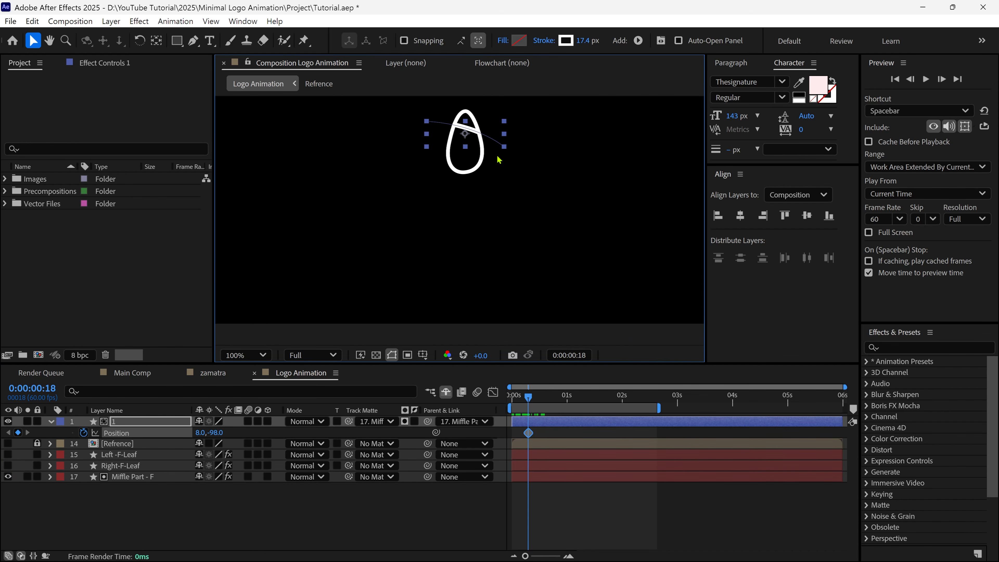
left_click_drag(465, 134, 455, 179)
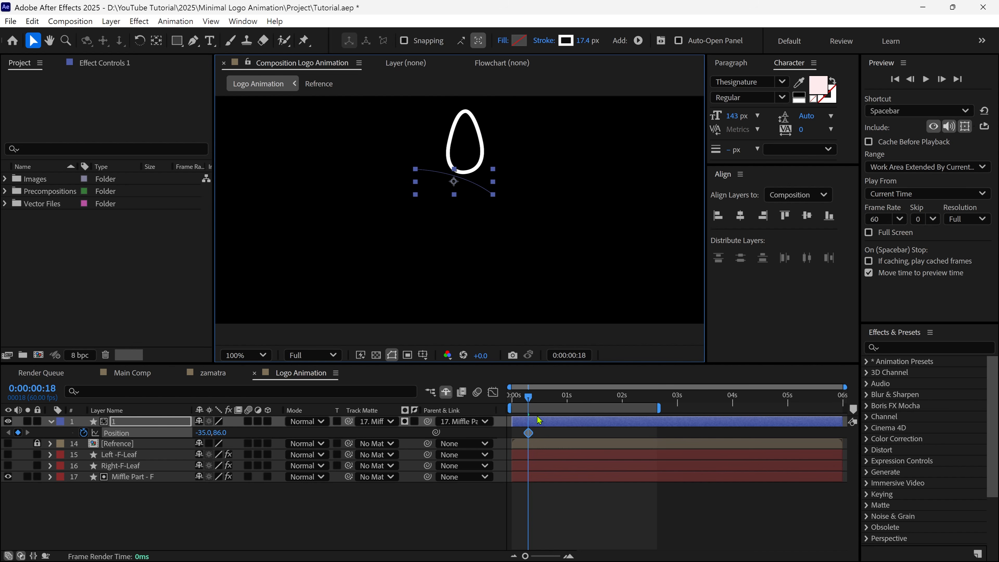
Add a second Position keyframe with the line above the petal at 33.0, -208.0, place it at about 0:00:00:50 and preview
left_click_drag(528, 402, 539, 400)
left_click_drag(505, 232, 490, 416)
left_click_drag(440, 254, 458, 177)
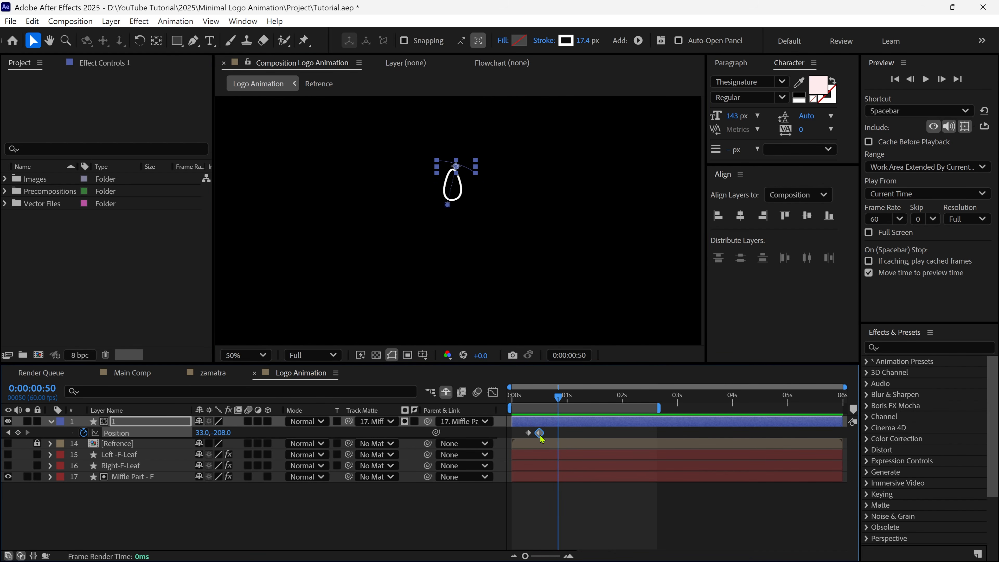
left_click_drag(540, 433, 556, 433)
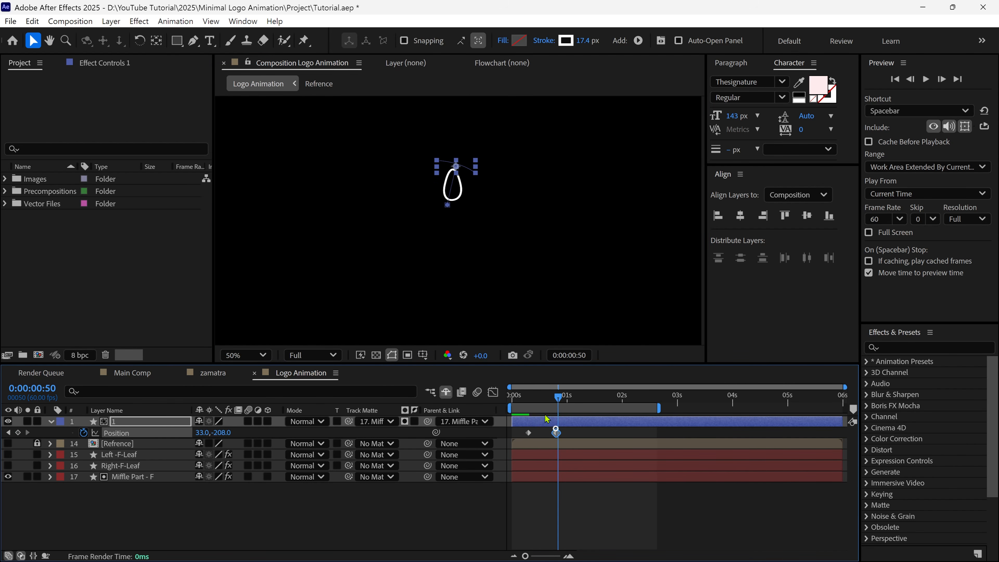
key("space")
left_click(476, 486)
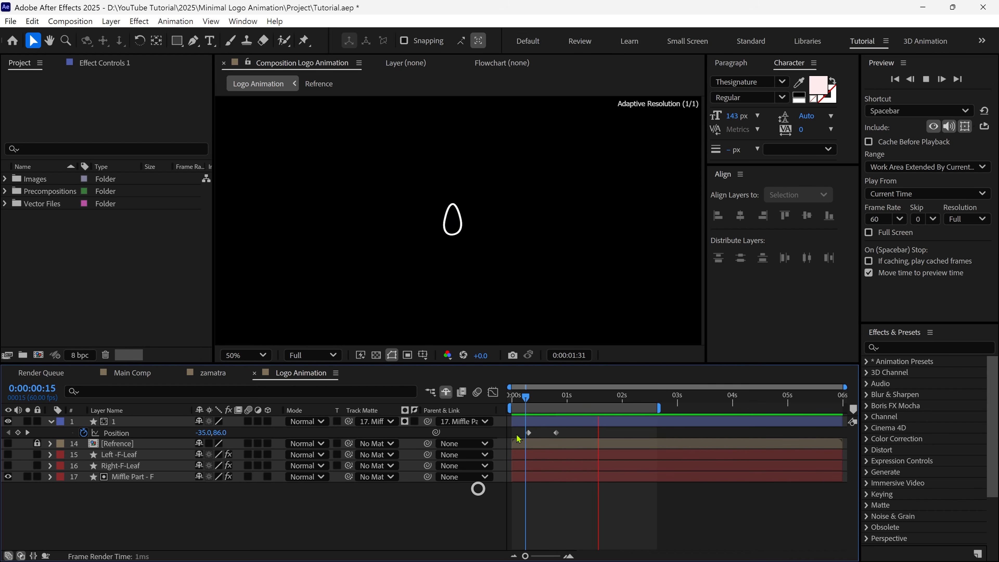
scroll(506, 325, "down", 1)
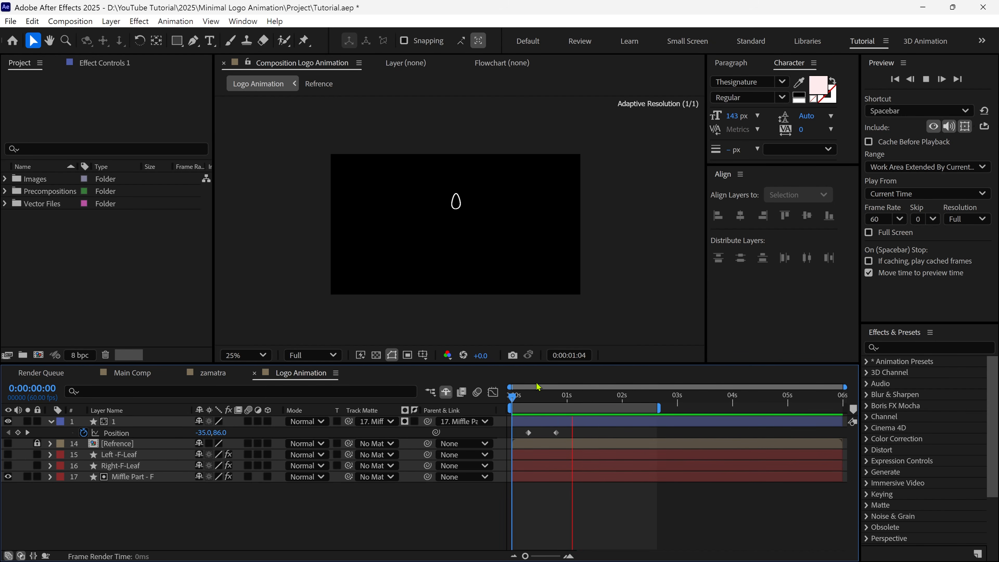
Duplicate layer 1 twice and trim the start of all three line layers to 0:00:00:23
left_click(128, 425)
key("ctrl+d")
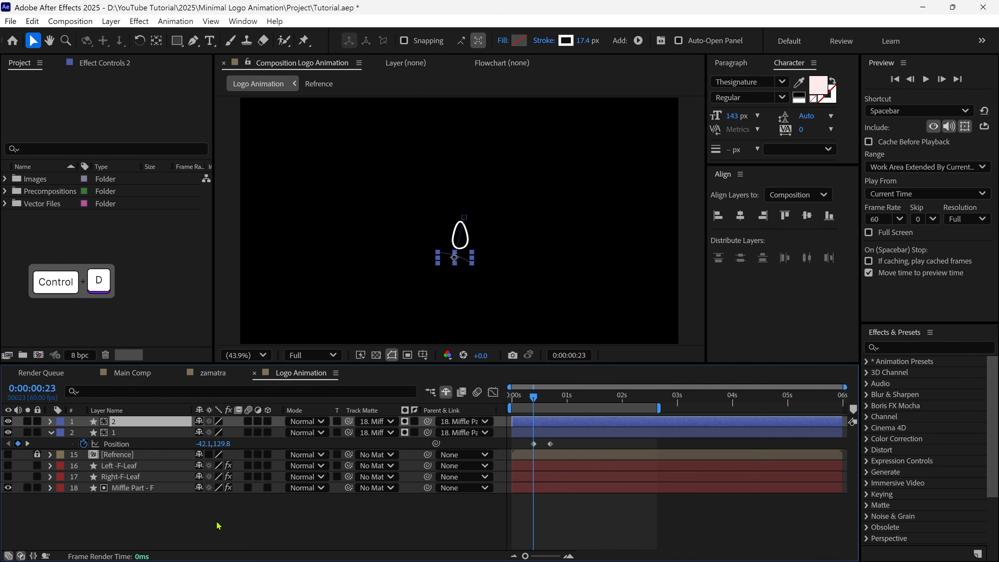
key("ctrl+d")
left_click(536, 444, "shift")
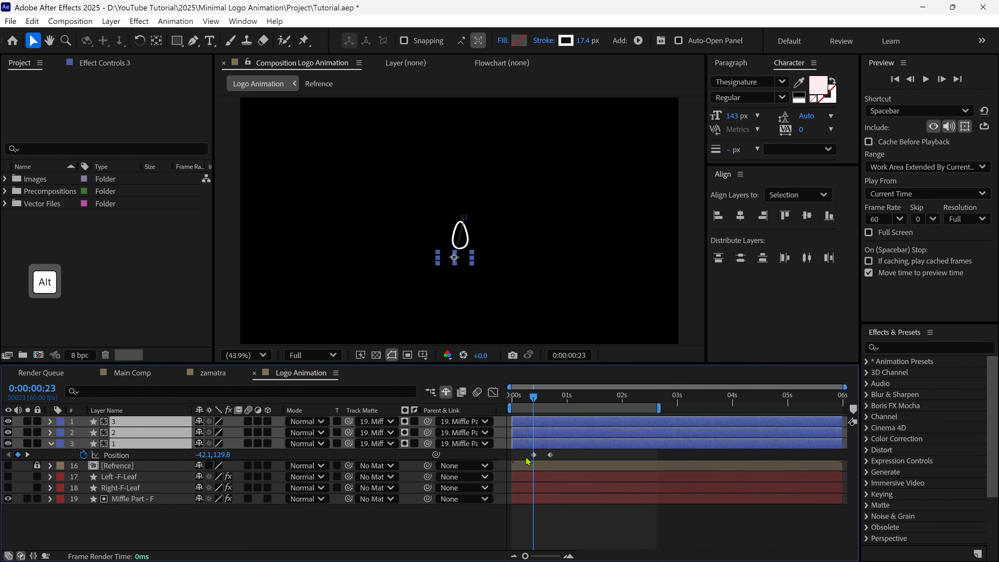
key("alt+bracketleft")
left_click(566, 457)
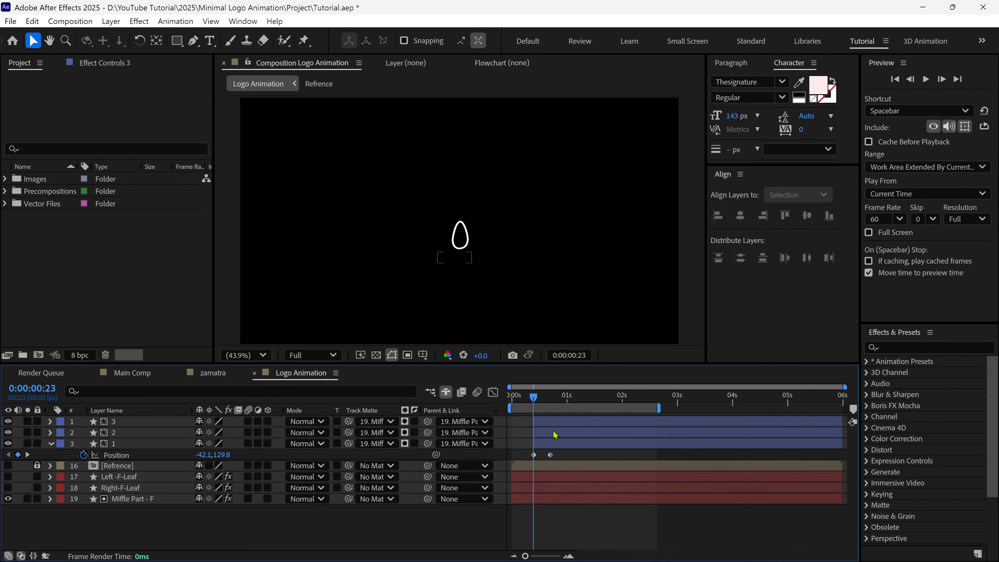
Stagger the line layers in time, duplicate two more copies to make five evenly offset layers, and preview from the start
left_click_drag(554, 433, 519, 425)
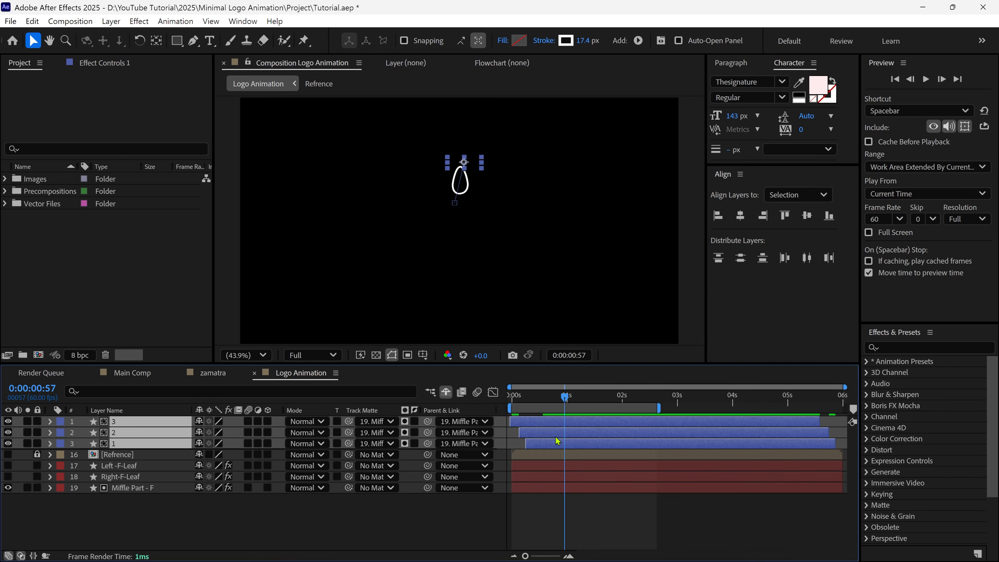
key("u")
left_click(541, 451)
left_click(545, 469)
key("ctrl+d")
left_click_drag(544, 476, 580, 492)
key("ctrl+d")
left_click(554, 424, "shift")
key("u")
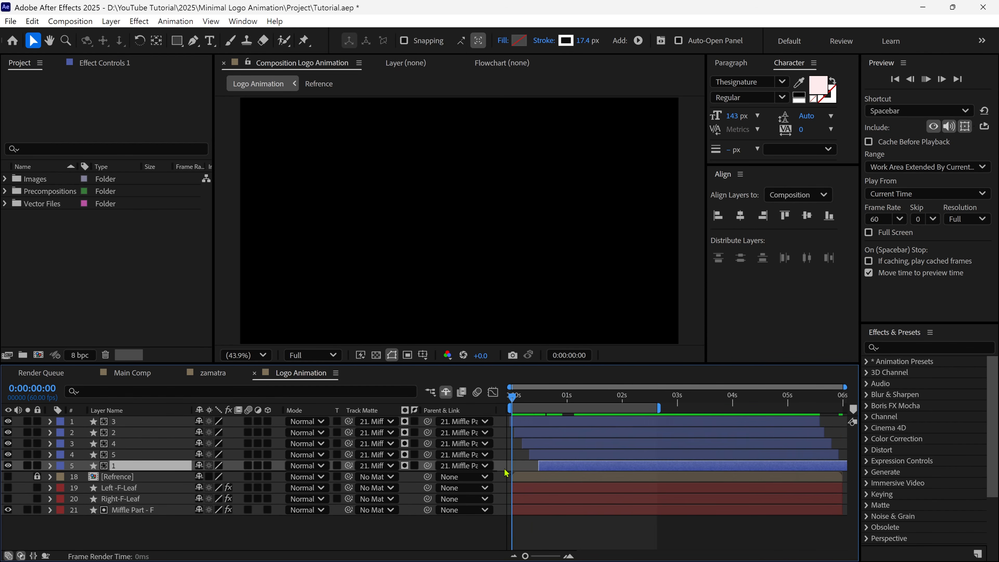
key("space")
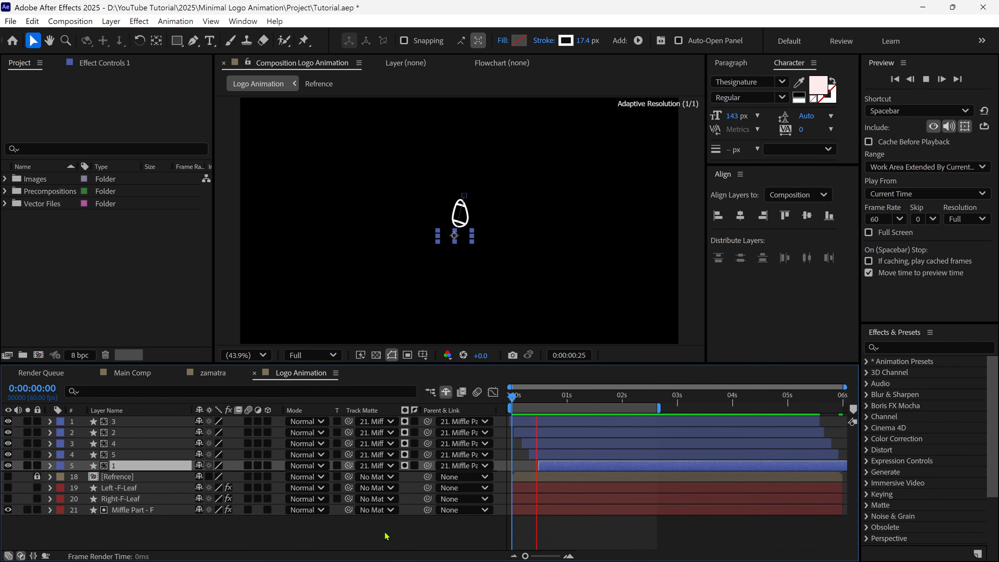
Deselect all layers and preview the petal and line animation from the start
left_click(384, 536)
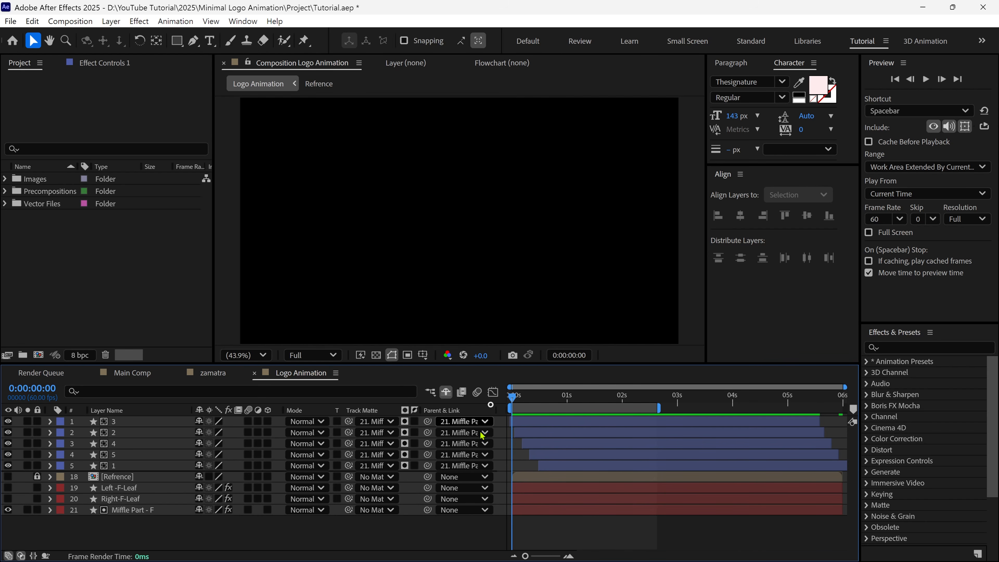
key("space")
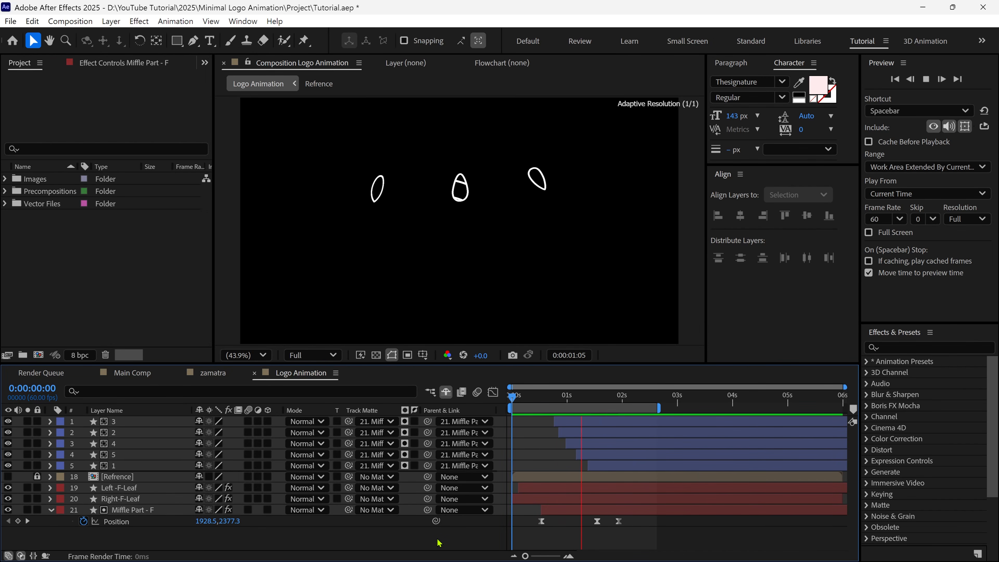
key("space")
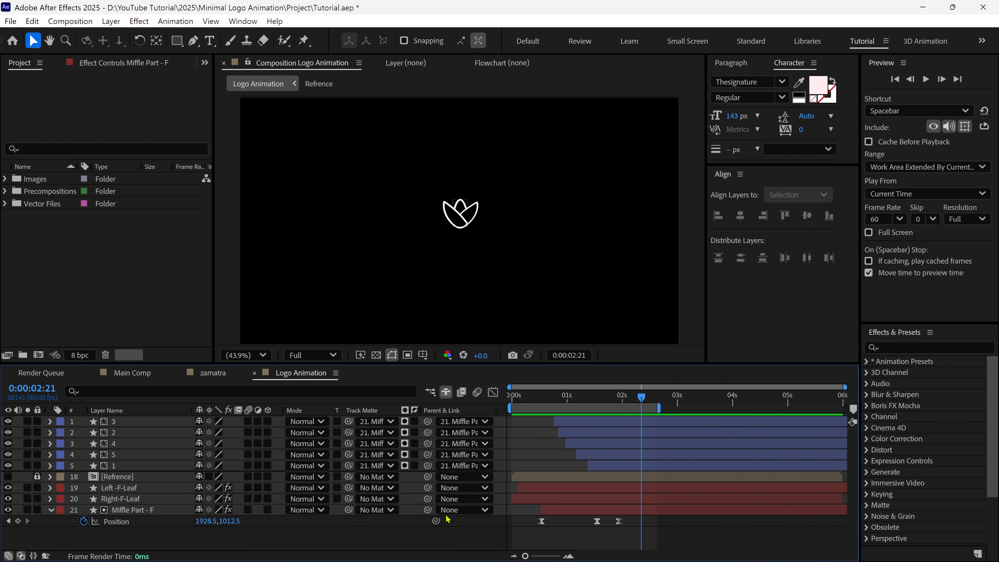
Bring back the shy layers in an enlarged timeline, and show and unlock the letter, ZIG ZAG LINE, leaf and Root layers
left_click(51, 510)
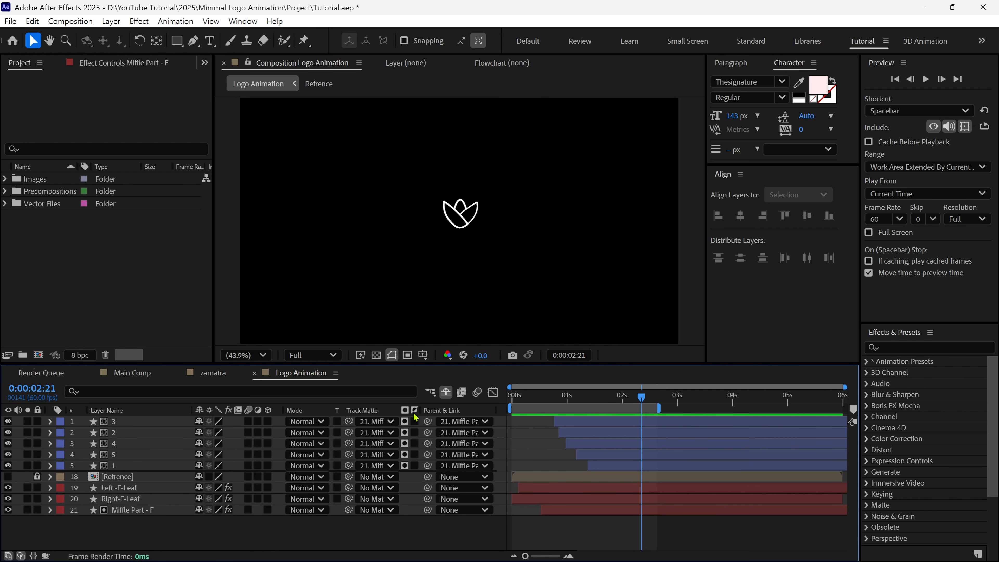
left_click(446, 397)
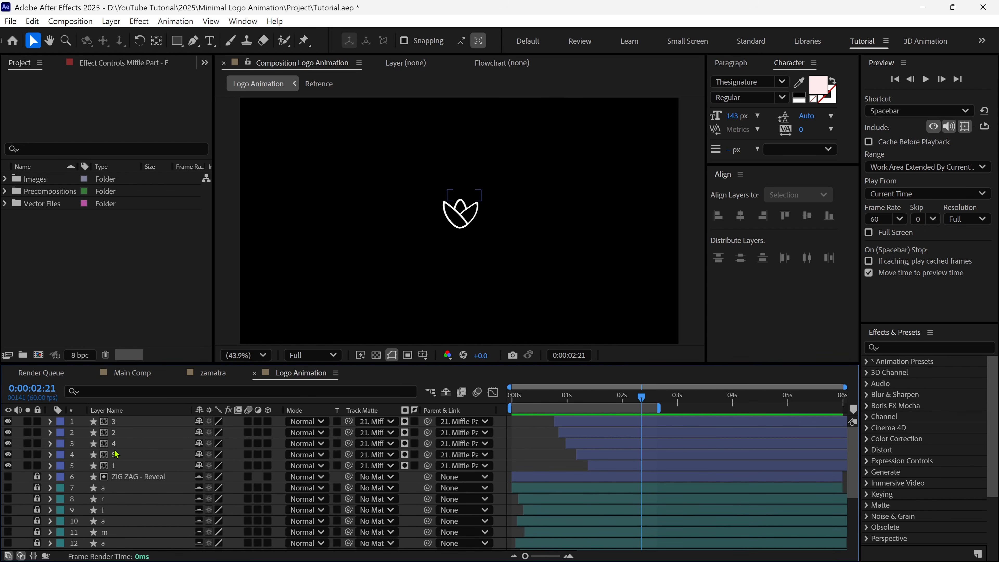
left_click_drag(450, 365, 450, 261)
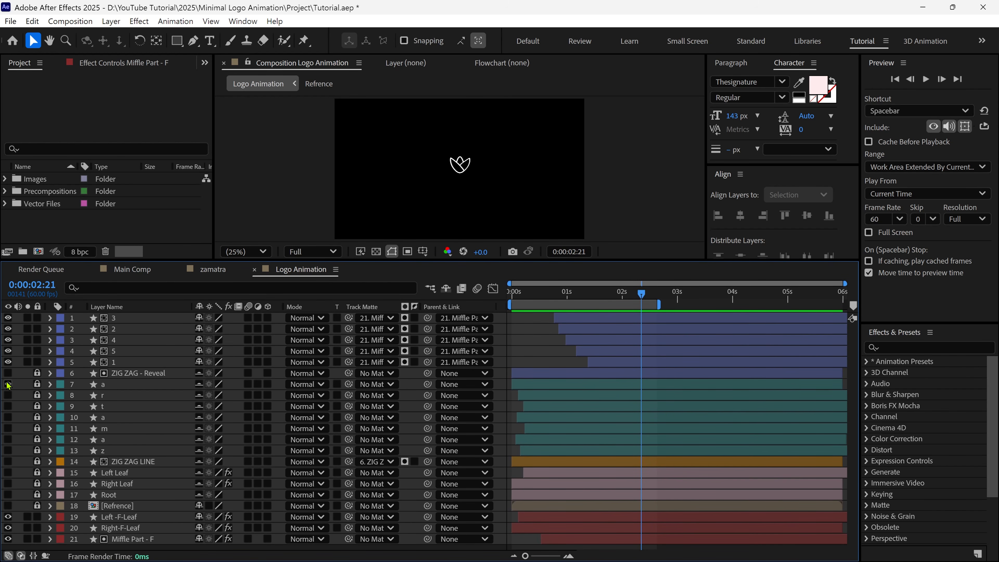
left_click_drag(37, 494, 39, 397)
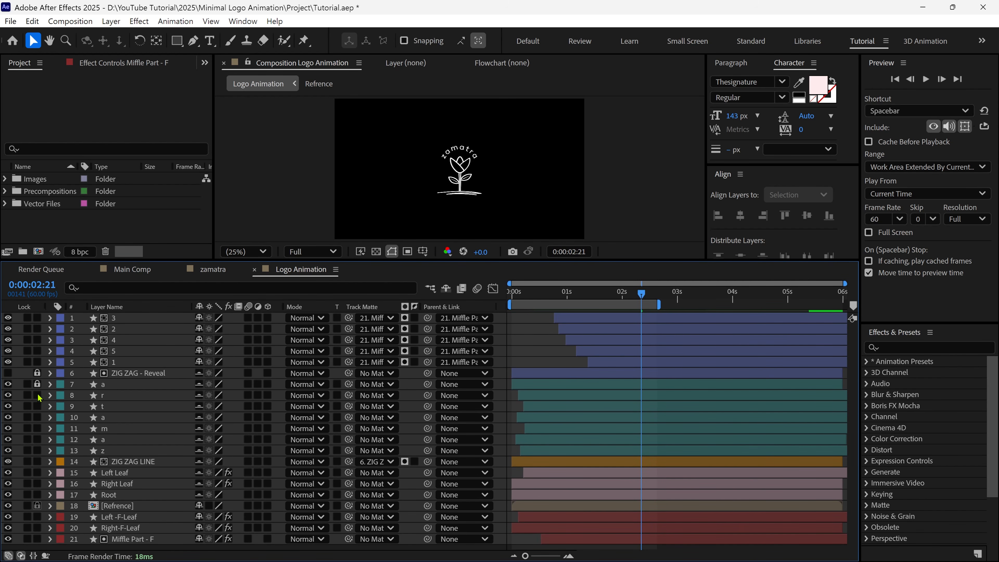
Preview the complete logo animation from the start with the composition view maximized, and restore the layout
key("Home")
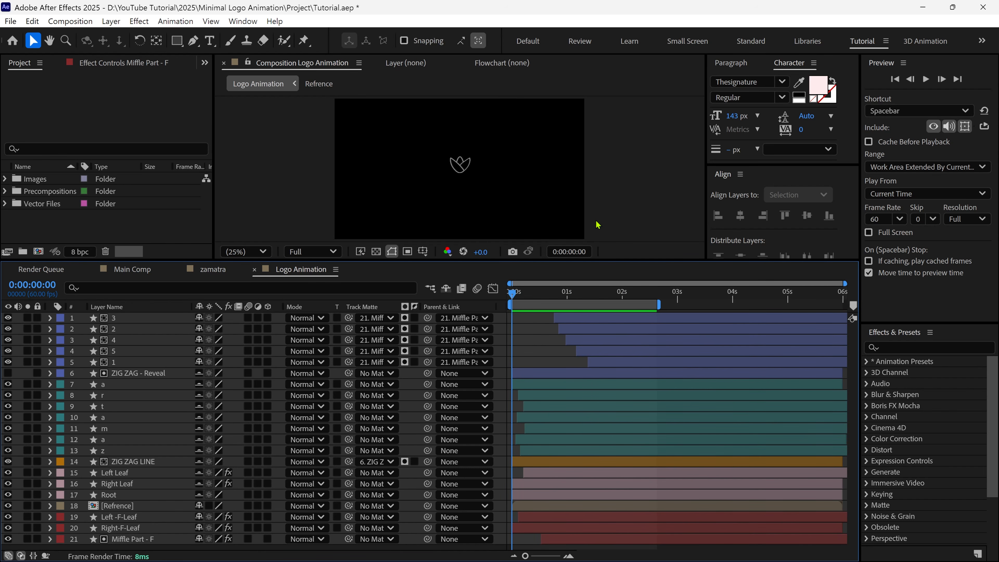
key("grave")
key("space")
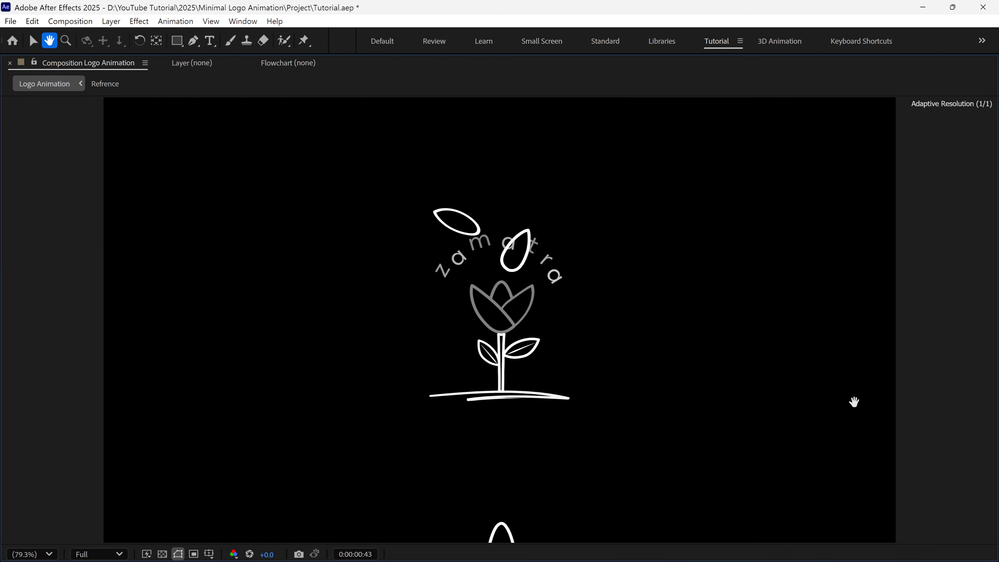
key("grave")
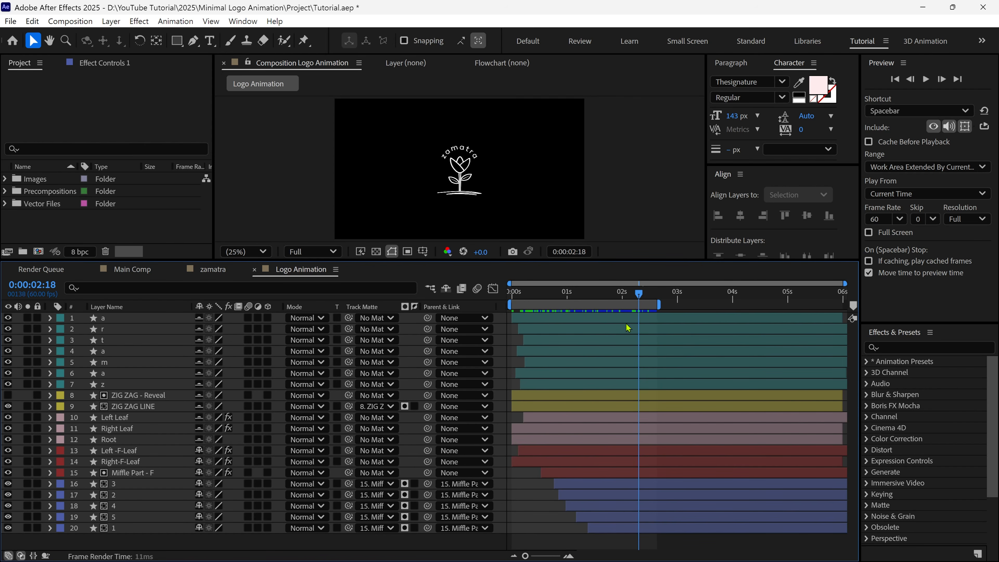
key("space")
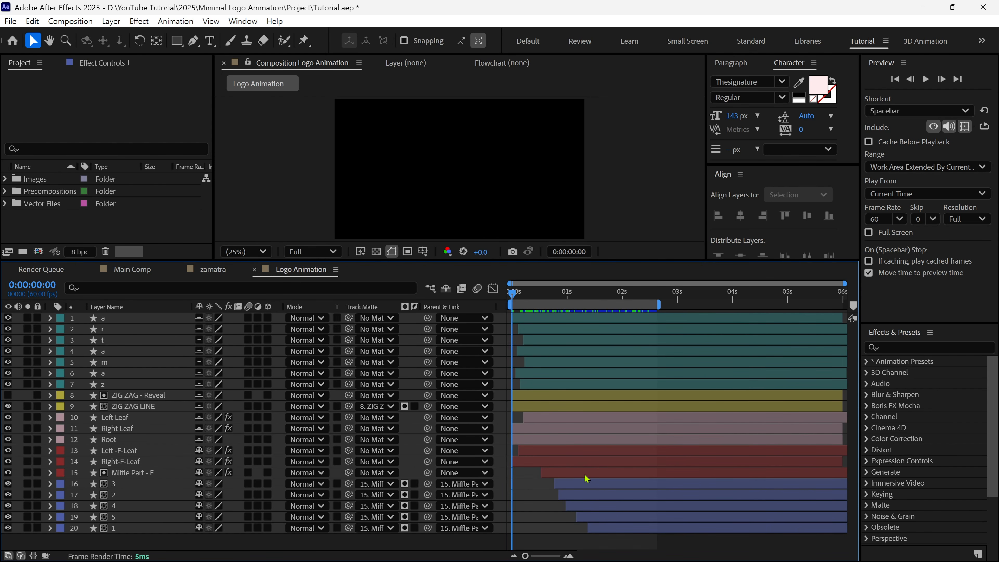
Delay the seven letter layers to start at about 3.7 s, extend the work area to 6 s and preview
left_click(122, 318)
left_click(122, 383, "shift")
left_click_drag(557, 322, 759, 323)
left_click_drag(657, 304, 845, 304)
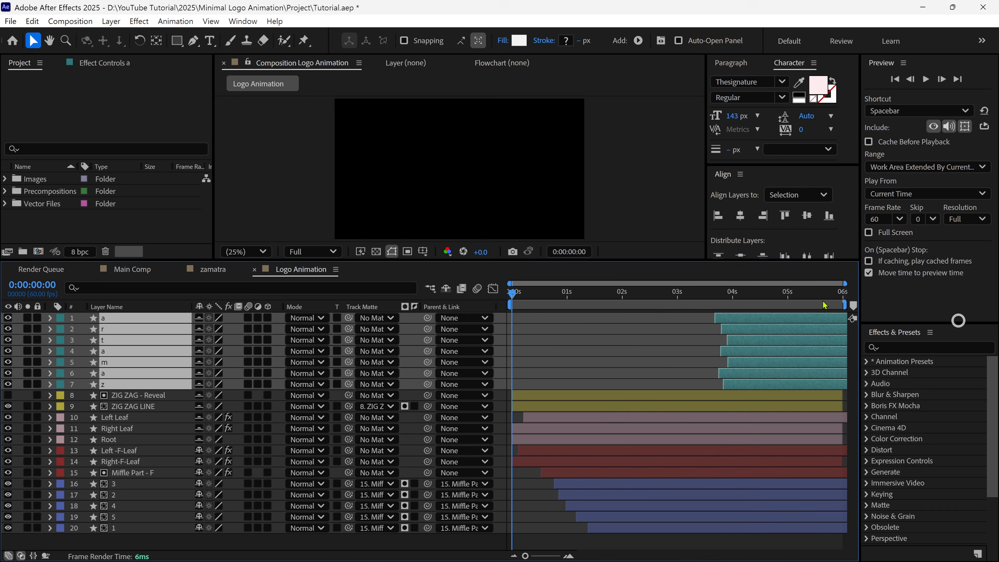
key("space")
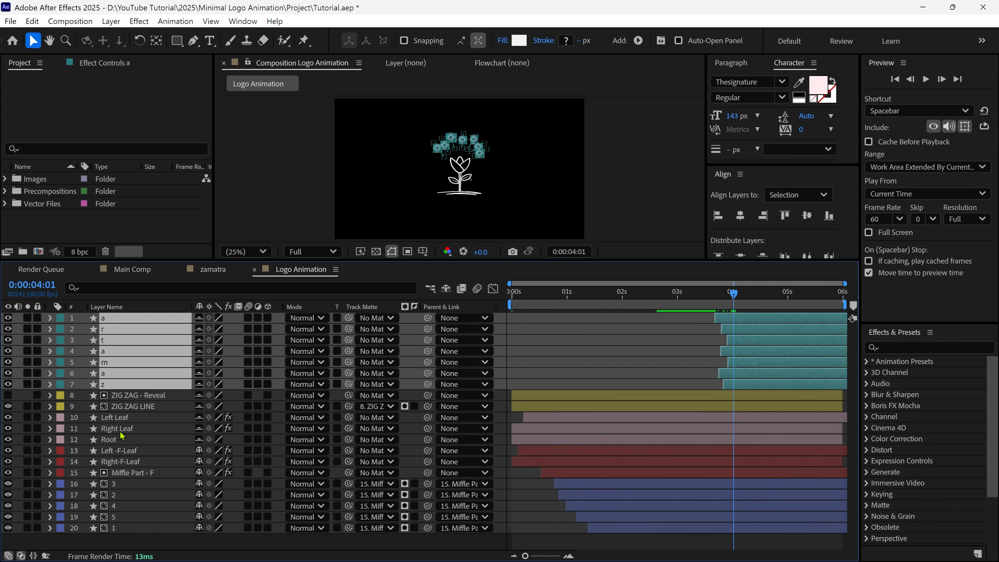
Shift the ZIG ZAG - Reveal and ZIG ZAG LINE layers together to start at about 4.3 s
left_click(126, 406)
left_click(126, 396, "shift")
left_click_drag(558, 406, 791, 409)
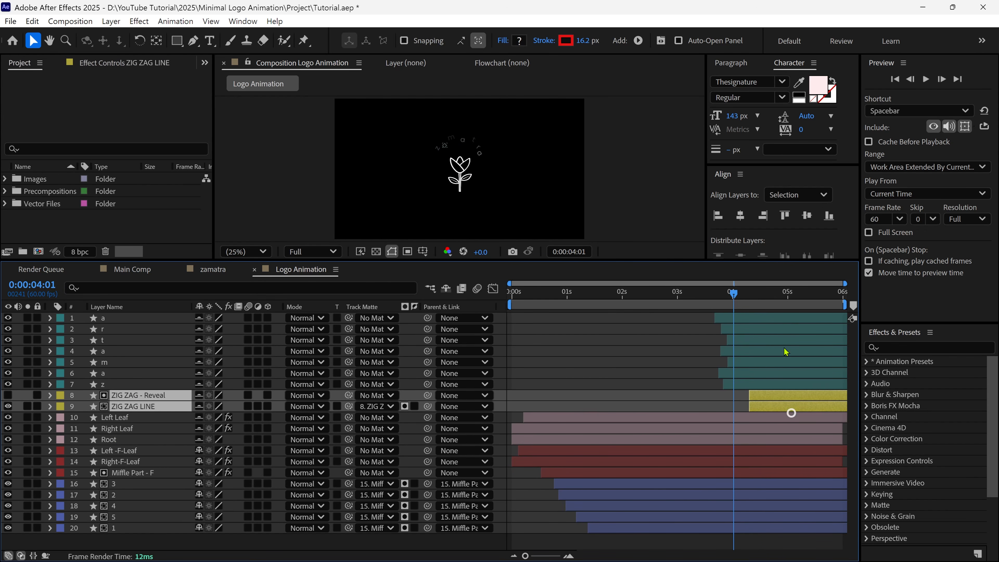
Delay the Root layer to about 1.5 s and the two leaf layers to about 2 s, and preview the result maximized
left_click_drag(735, 295, 609, 349)
left_click(142, 442)
left_click_drag(526, 443, 604, 449)
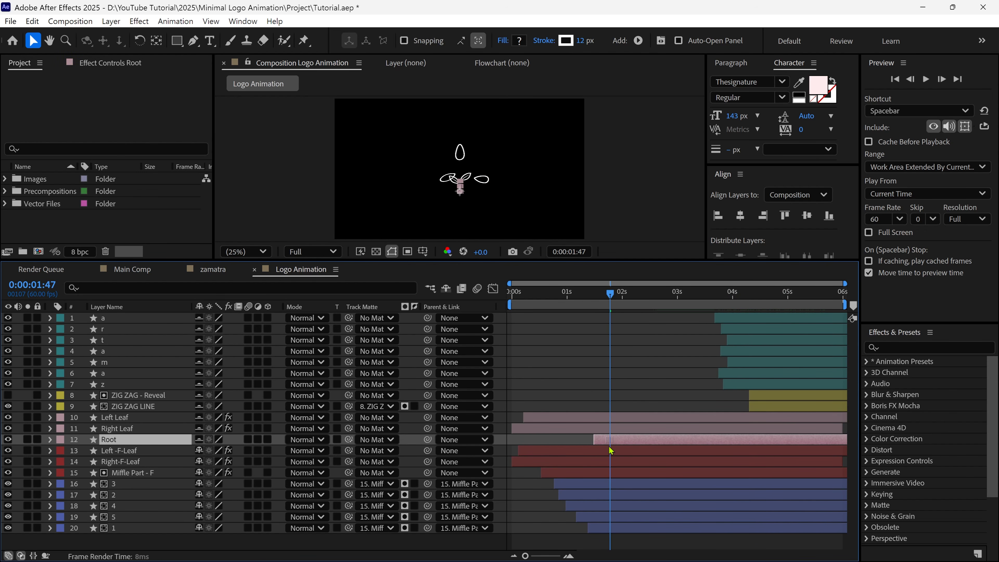
left_click(574, 417, "shift")
left_click_drag(574, 417, 657, 440)
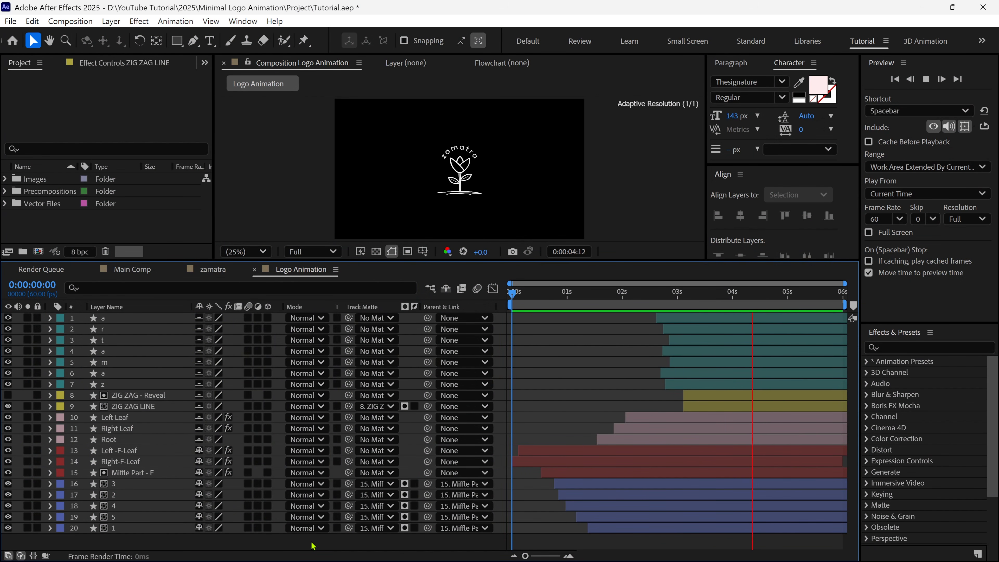
key("space")
key("grave")
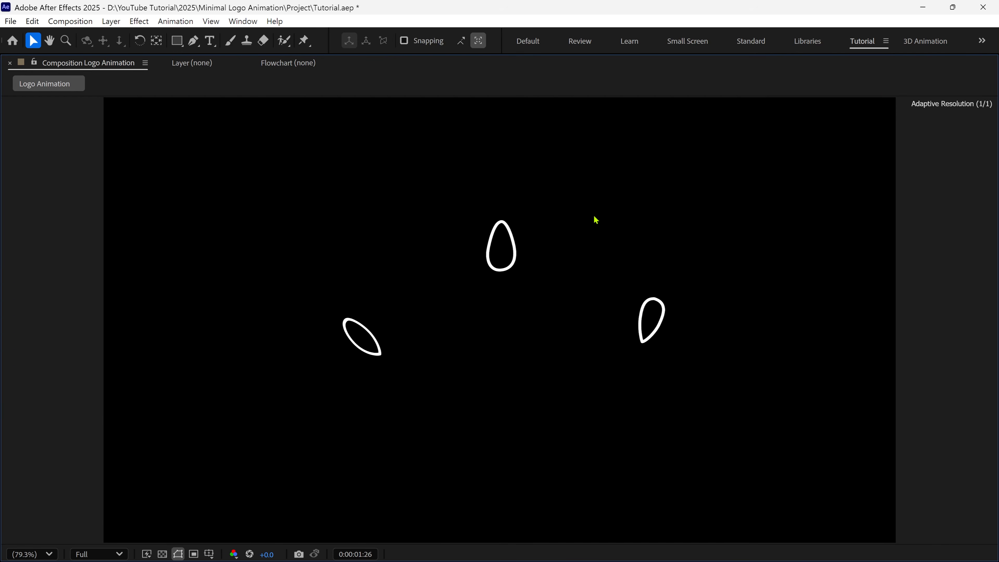